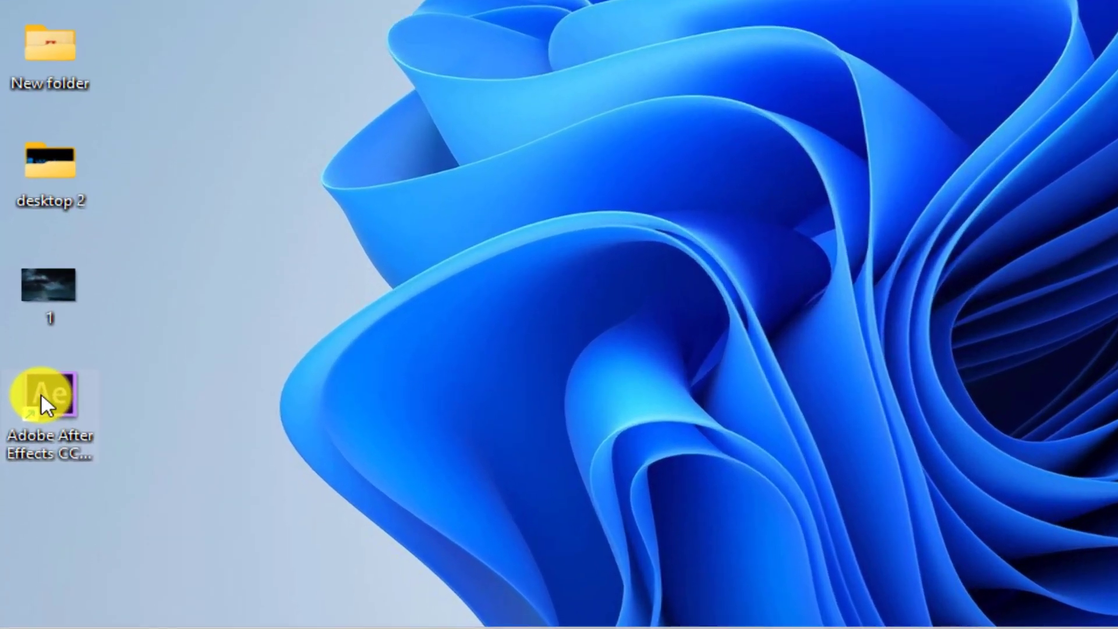
# Launch After Effects, create a new project and start a new composition
pyautogui.doubleClick(29, 489)
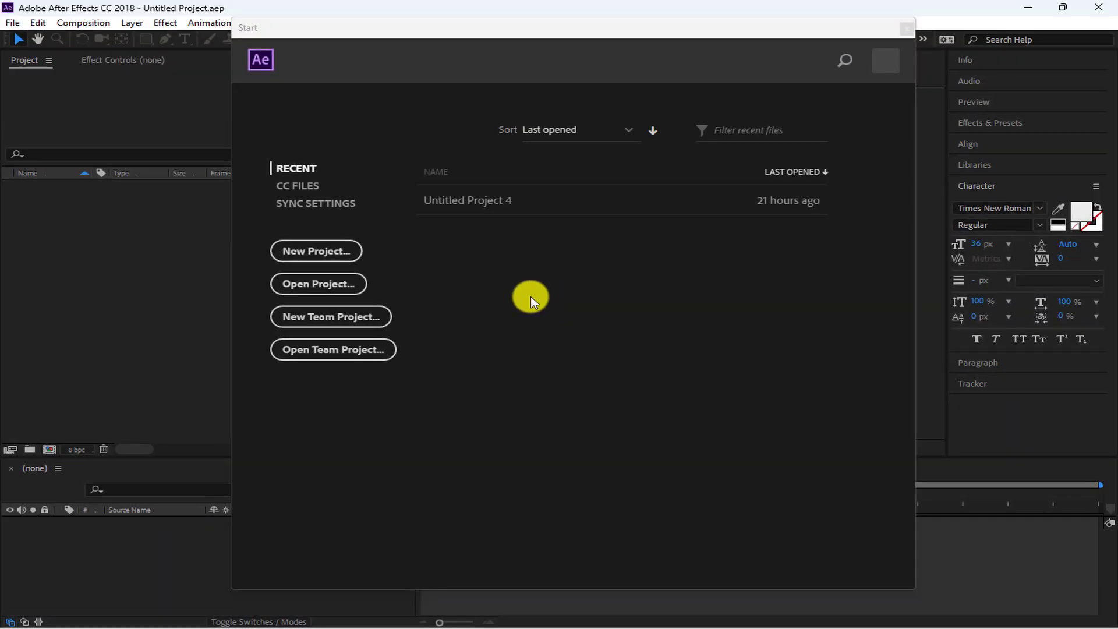
pyautogui.click(343, 252)
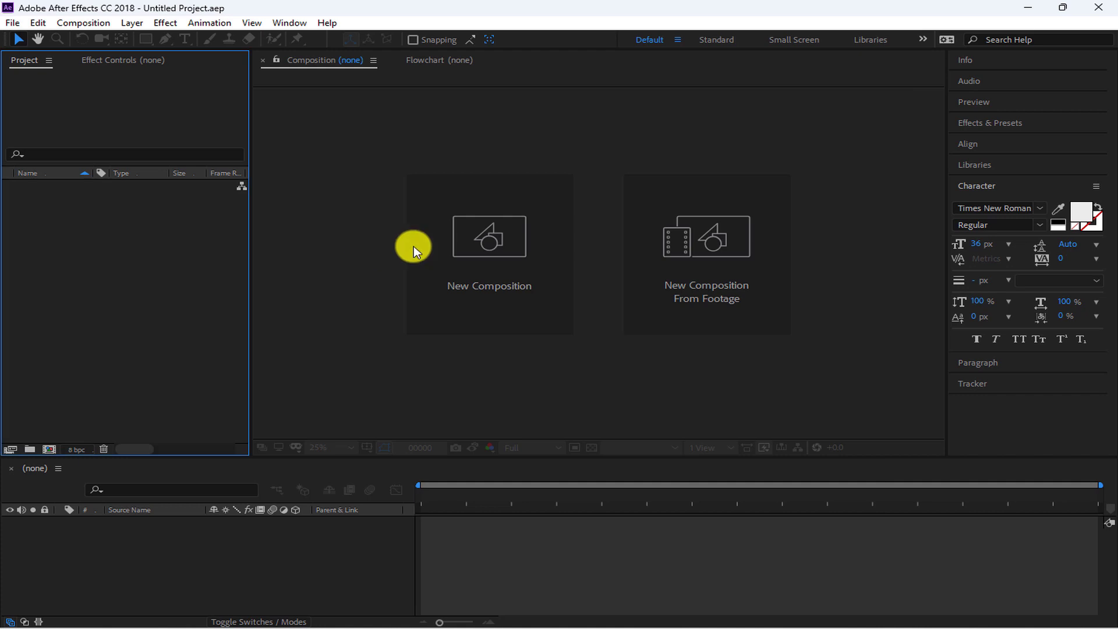
pyautogui.click(497, 238)
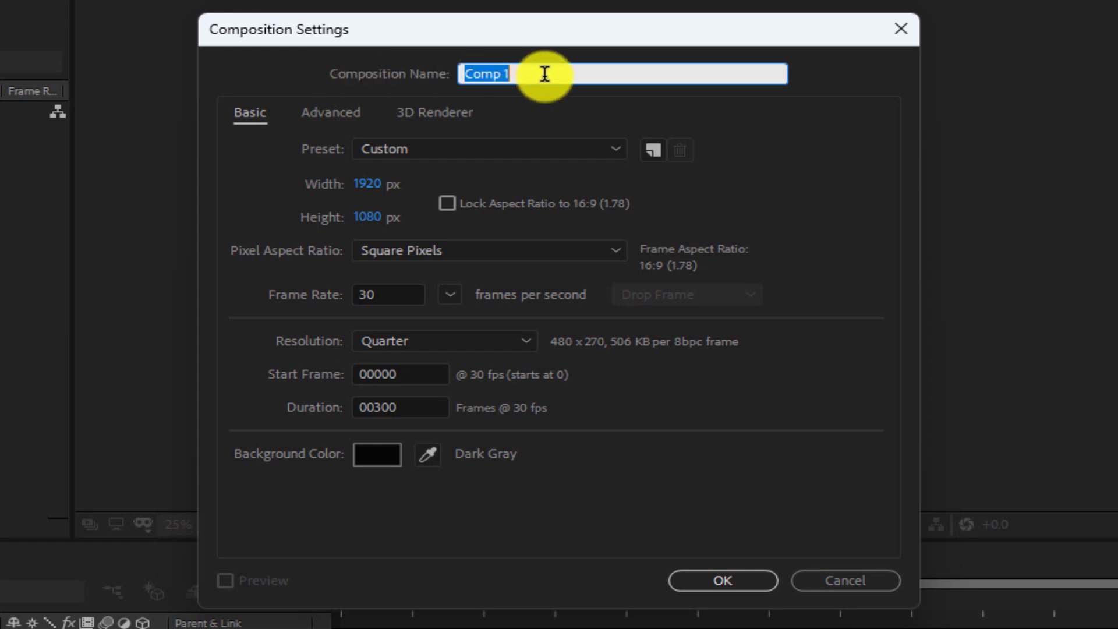
# Name the composition "Motion Graphics 1" and set its resolution to Quarter
pyautogui.doubleClick(553, 73)
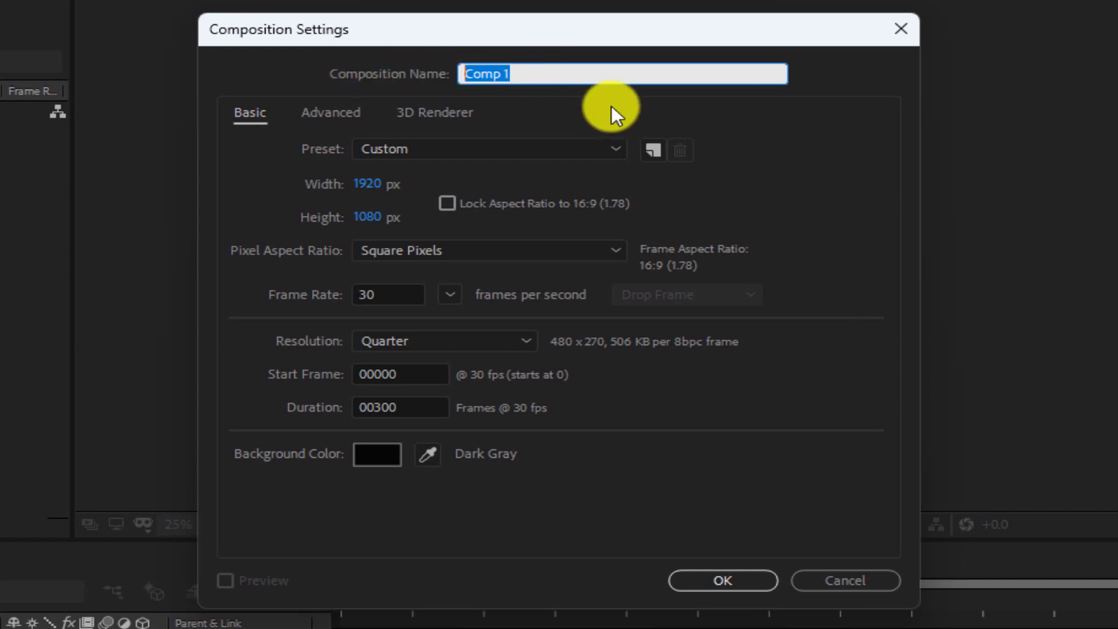
pyautogui.write('Motion Graphics 1')
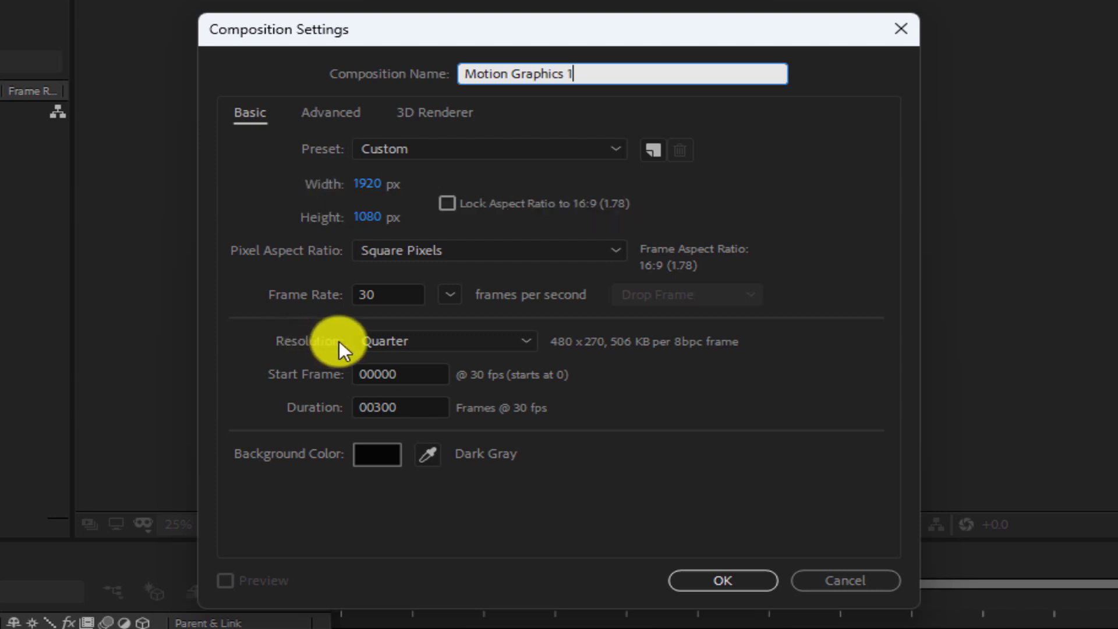
pyautogui.click(524, 338)
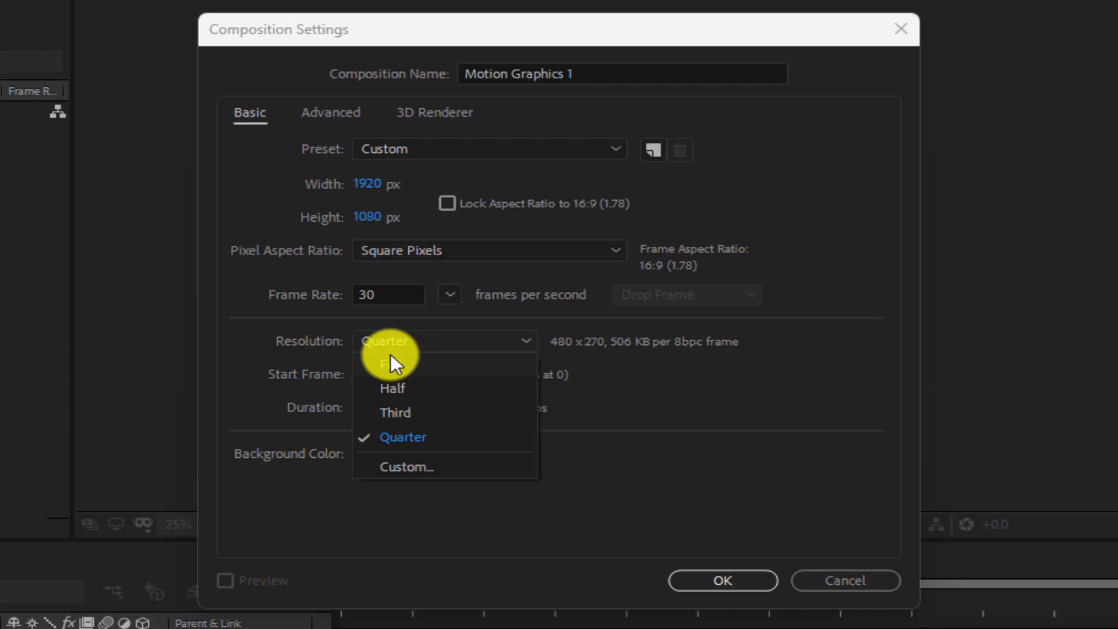
pyautogui.click(413, 438)
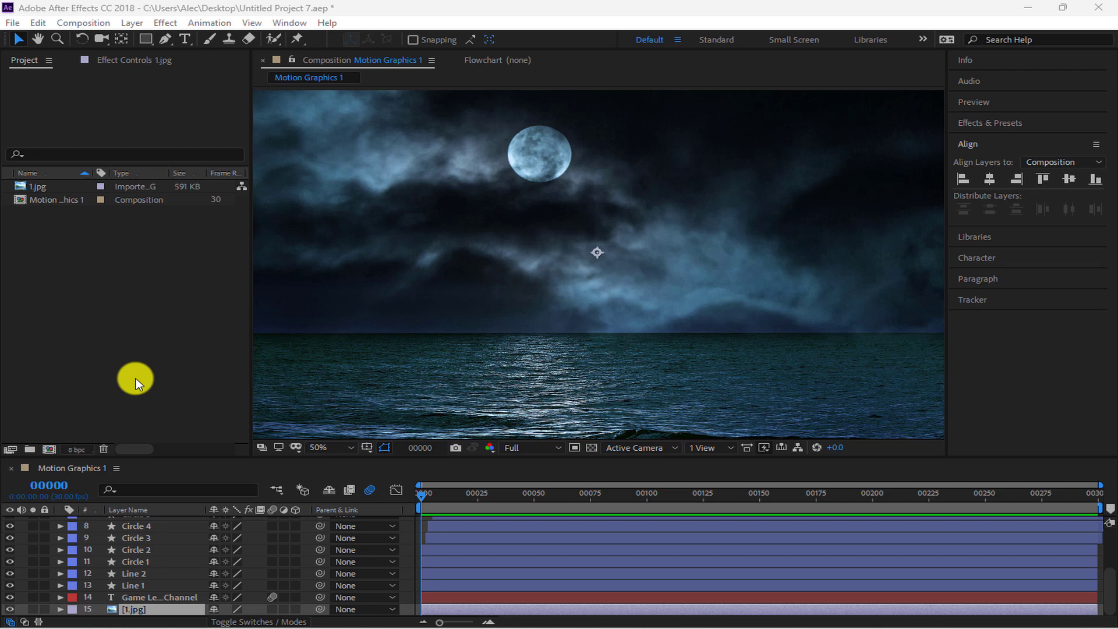
# Switch the timeline's current-time display from frames to timecode and back to frames
pyautogui.press('ctrl')
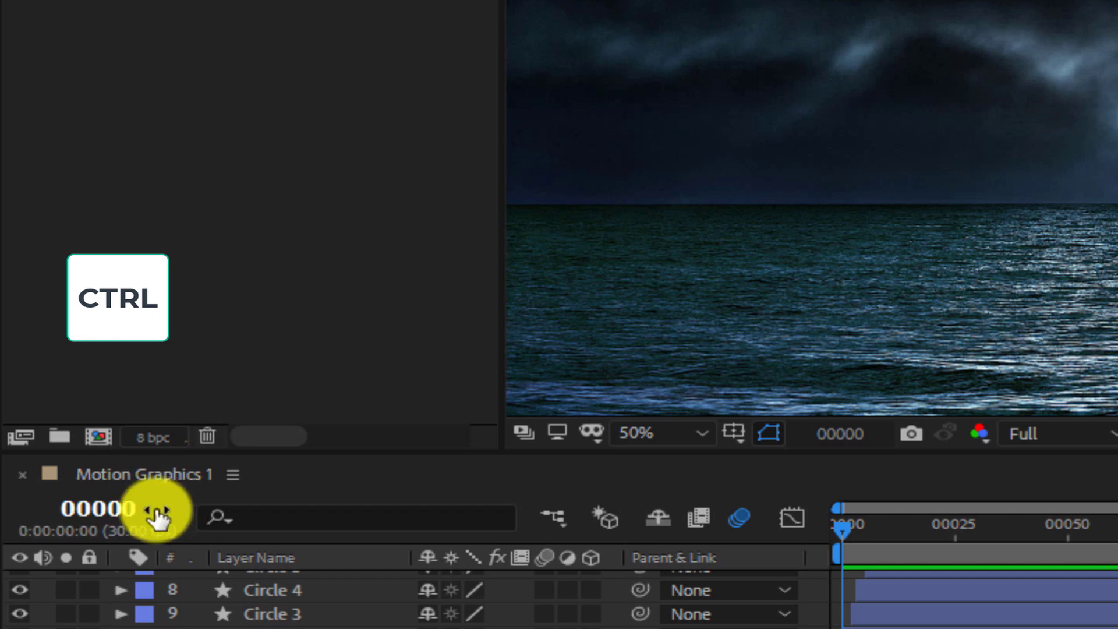
pyautogui.keyDown('ctrl'); pyautogui.click(94, 516); pyautogui.keyUp('ctrl')
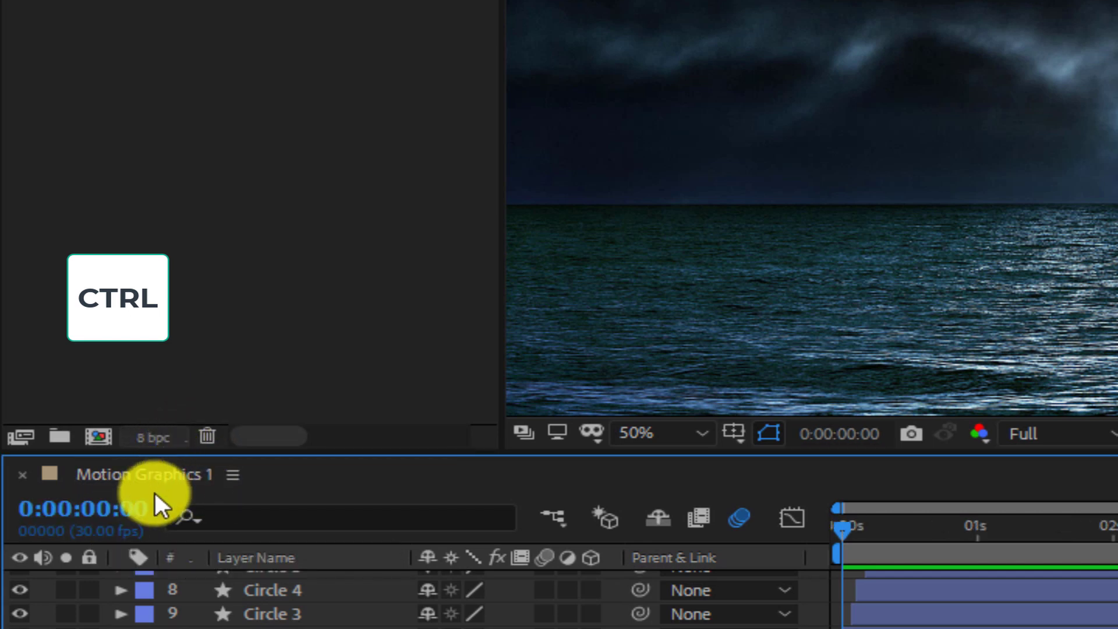
pyautogui.keyDown('ctrl'); pyautogui.click(106, 513); pyautogui.keyUp('ctrl')
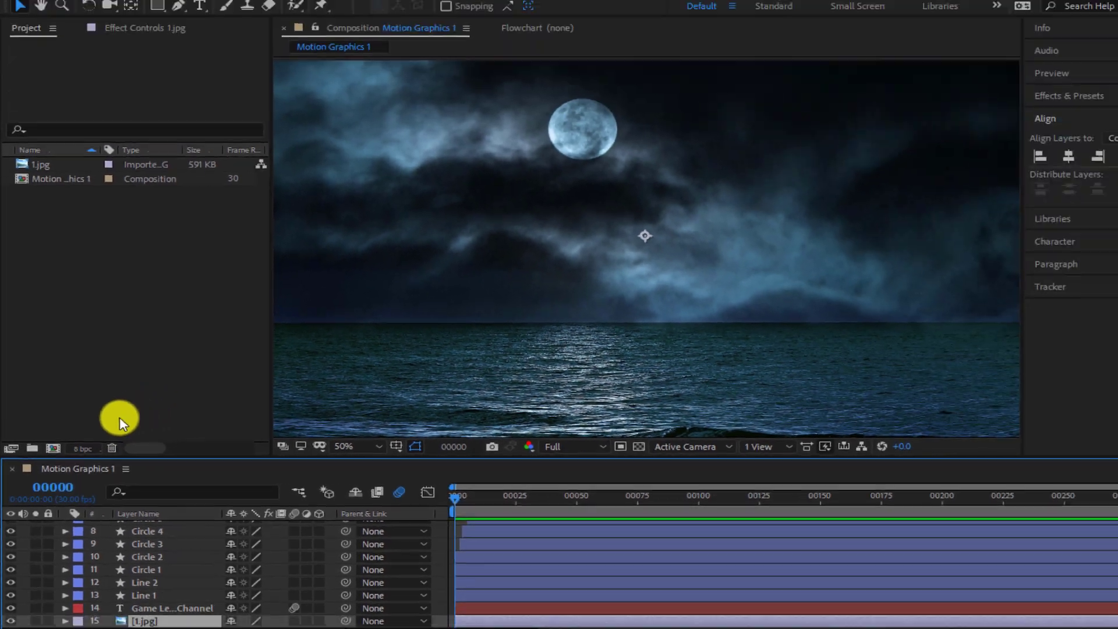
# Confirm the background color 060606 in the composition settings and create the composition
pyautogui.hotkey('ctrl', 'k')
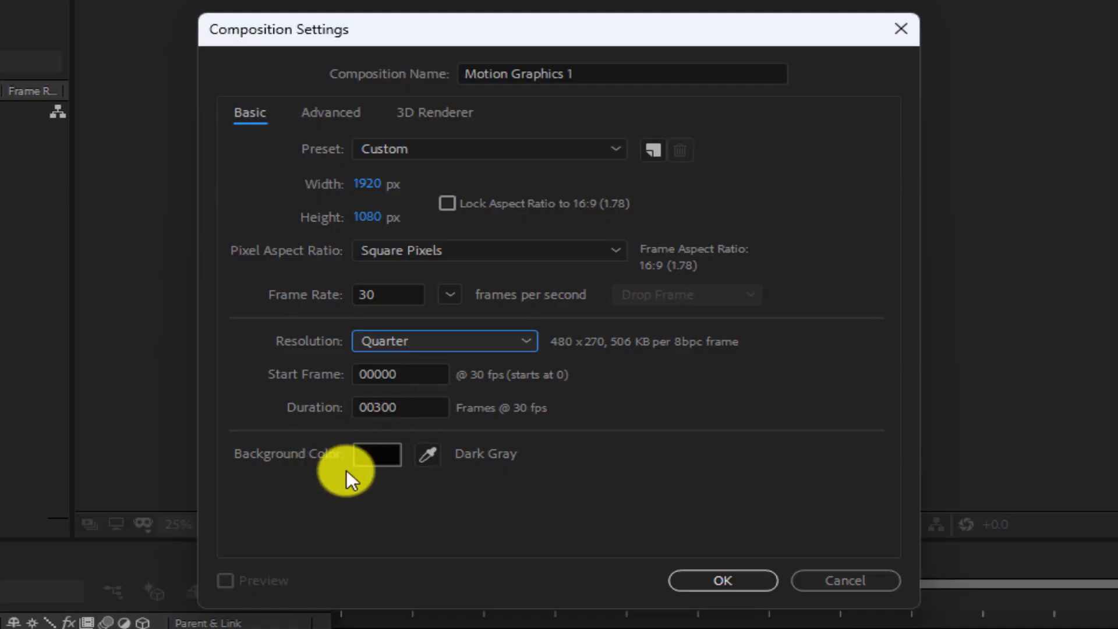
pyautogui.click(375, 453)
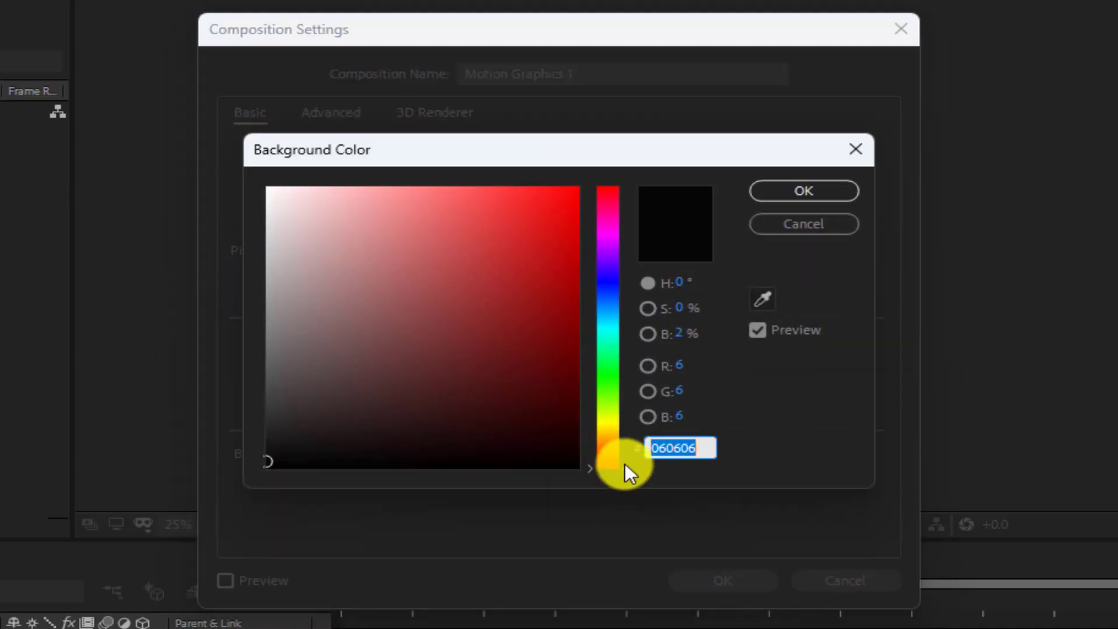
pyautogui.moveTo(624, 463); pyautogui.dragTo(638, 487)
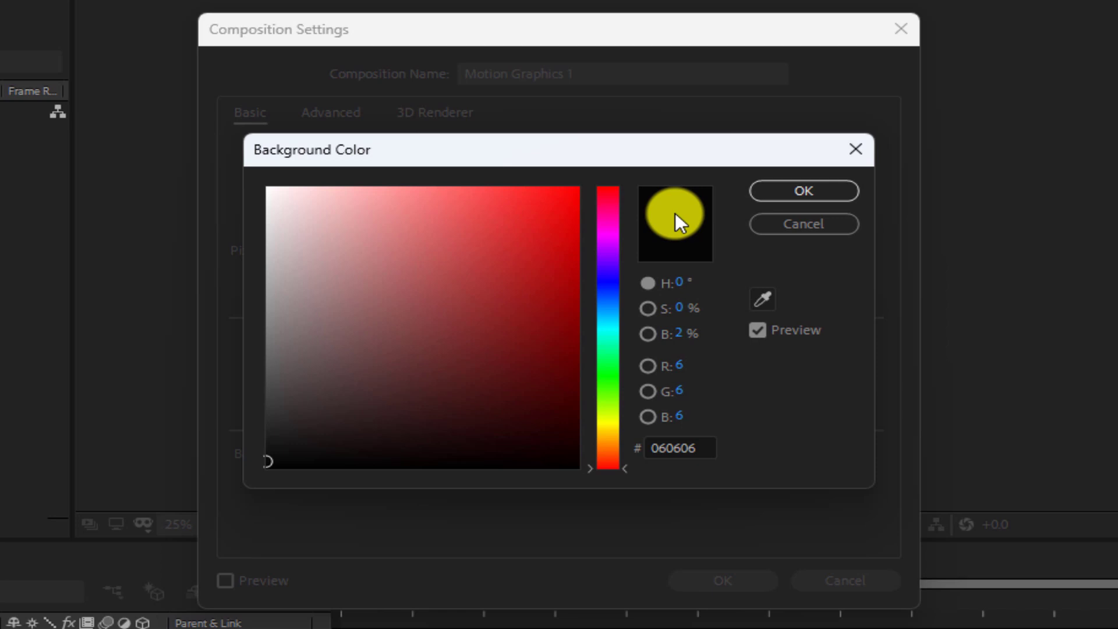
pyautogui.click(810, 191)
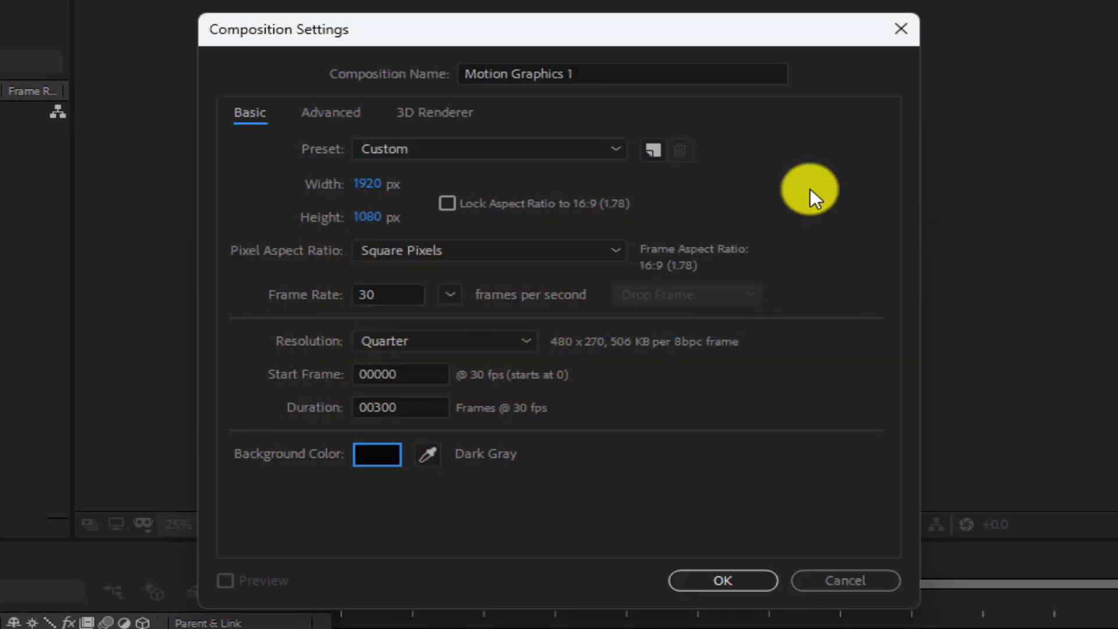
pyautogui.click(707, 577)
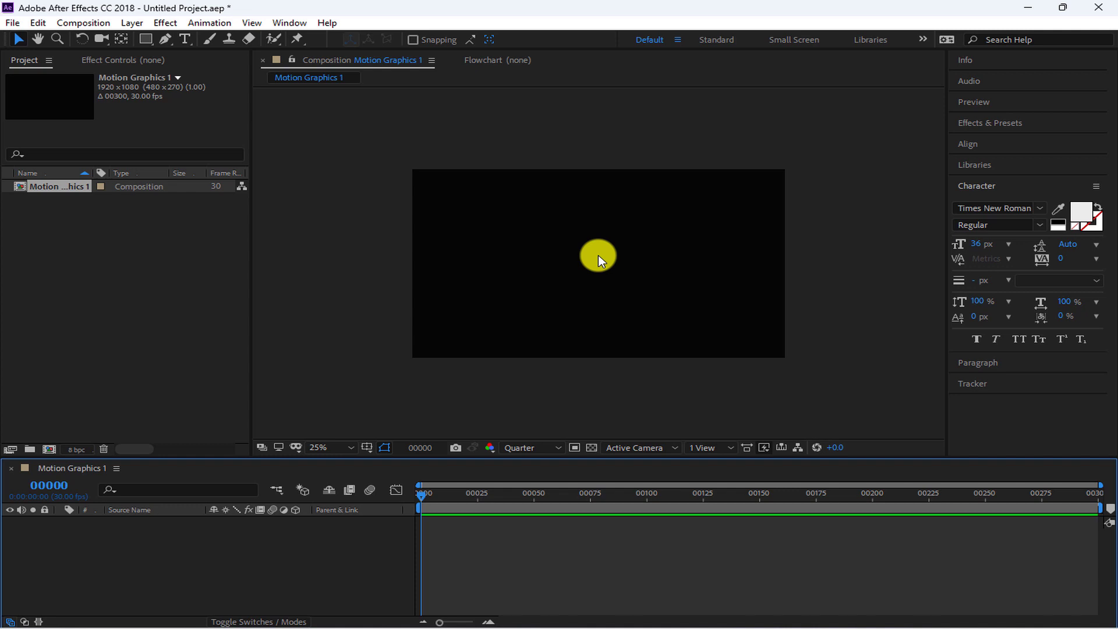
# Import the image file 1 from the Desktop and add it as a layer to the Motion Graphics 1 timeline
pyautogui.doubleClick(165, 279)
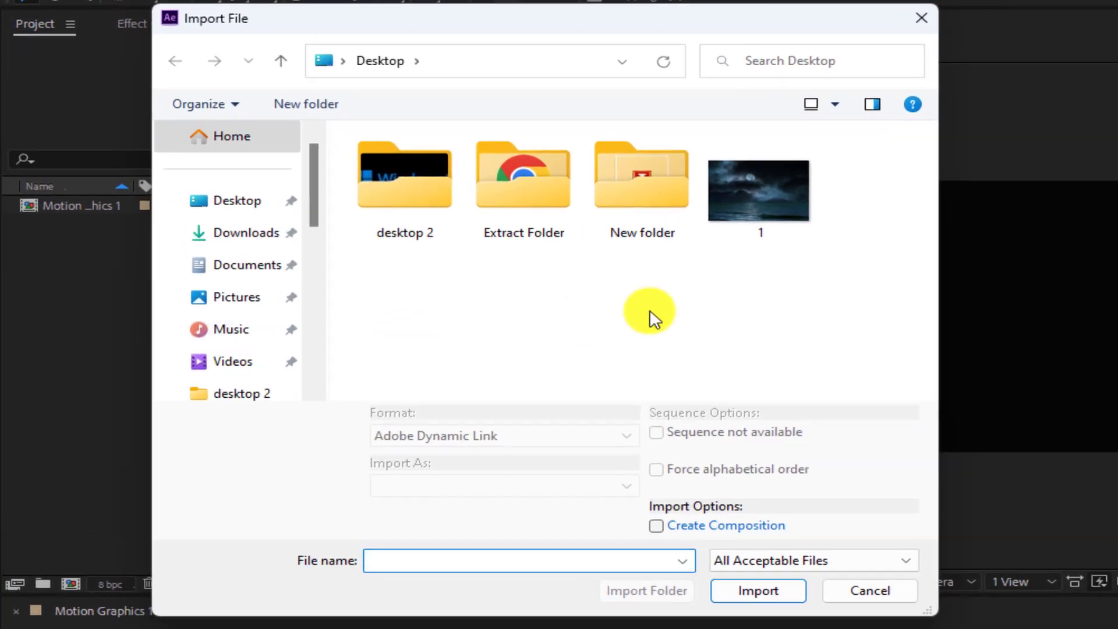
pyautogui.click(781, 201)
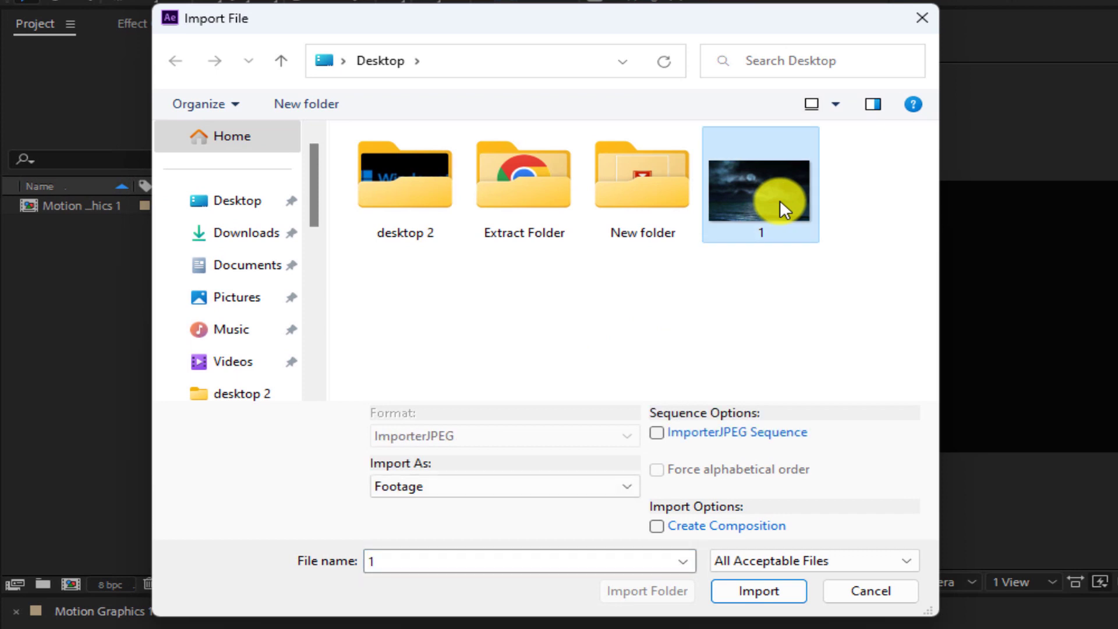
pyautogui.click(750, 586)
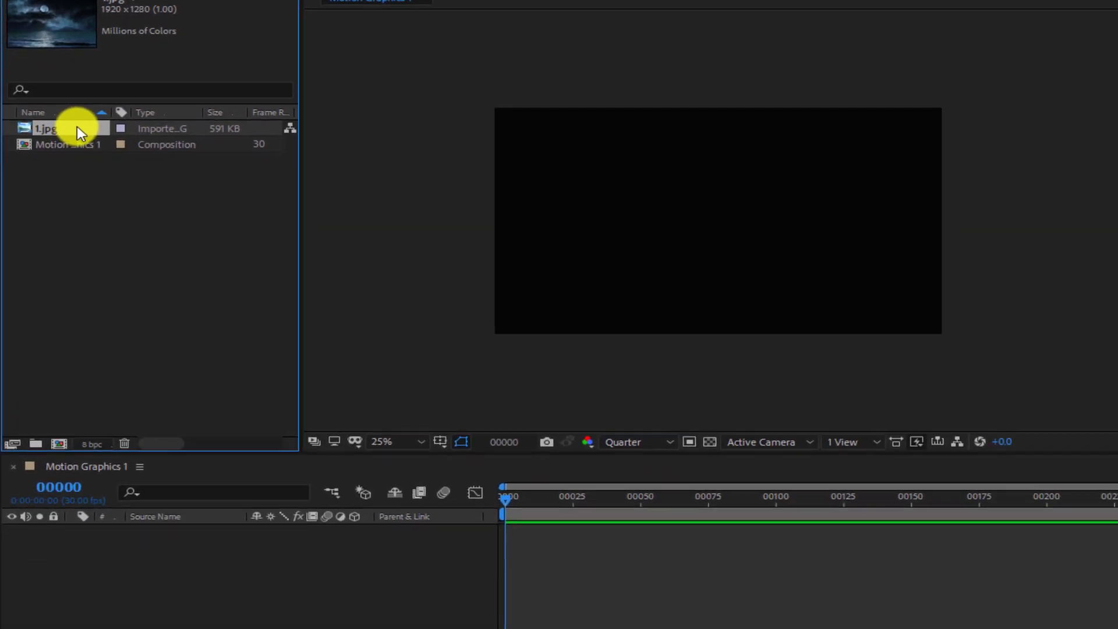
pyautogui.moveTo(89, 206); pyautogui.dragTo(174, 628)
pyautogui.moveTo(139, 513)
pyautogui.mouseDown()
pyautogui.moveTo(140, 531)
pyautogui.moveTo(135, 520)
pyautogui.mouseUp()
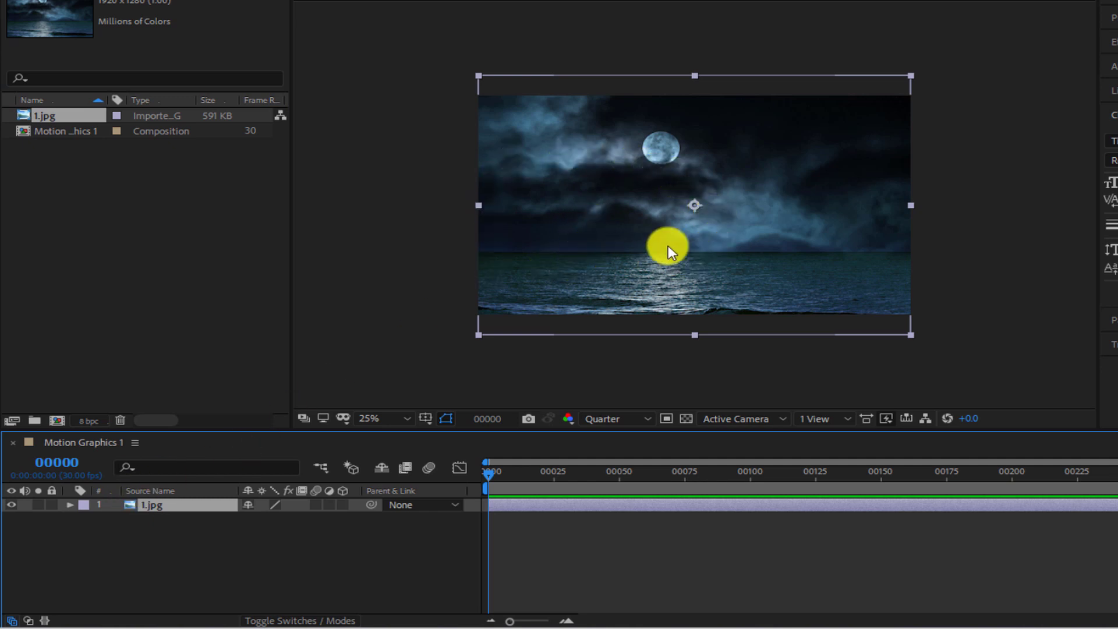
pyautogui.moveTo(794, 228); pyautogui.dragTo(785, 210)
pyautogui.click(337, 246)
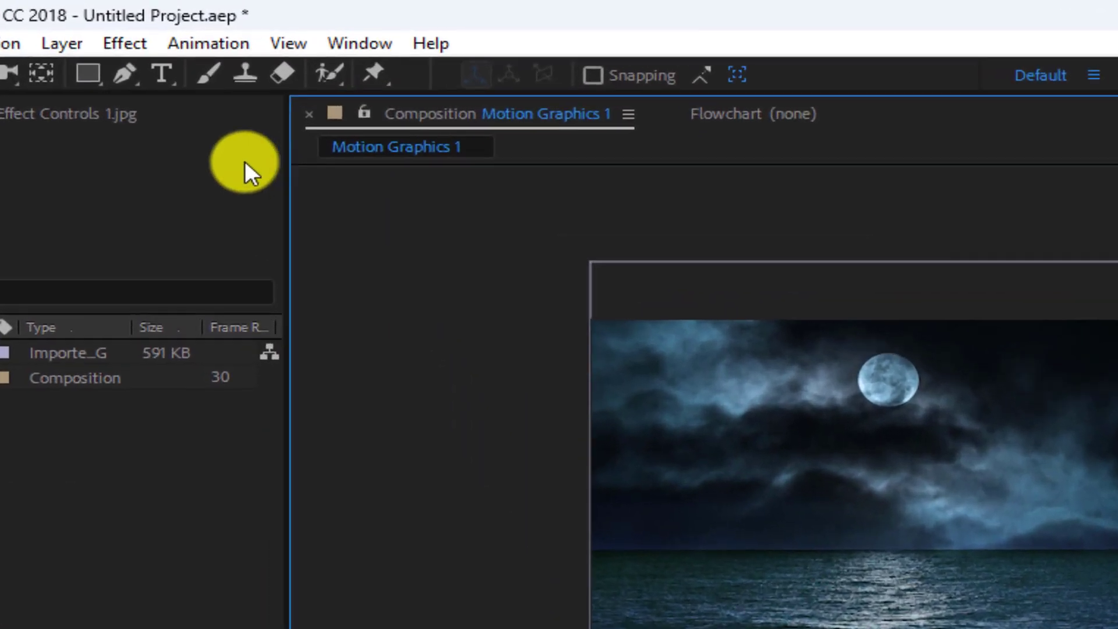
# Add the two-line text "Game Level" / "Channel" below the moon with a font size of 116 px
pyautogui.click(161, 74)
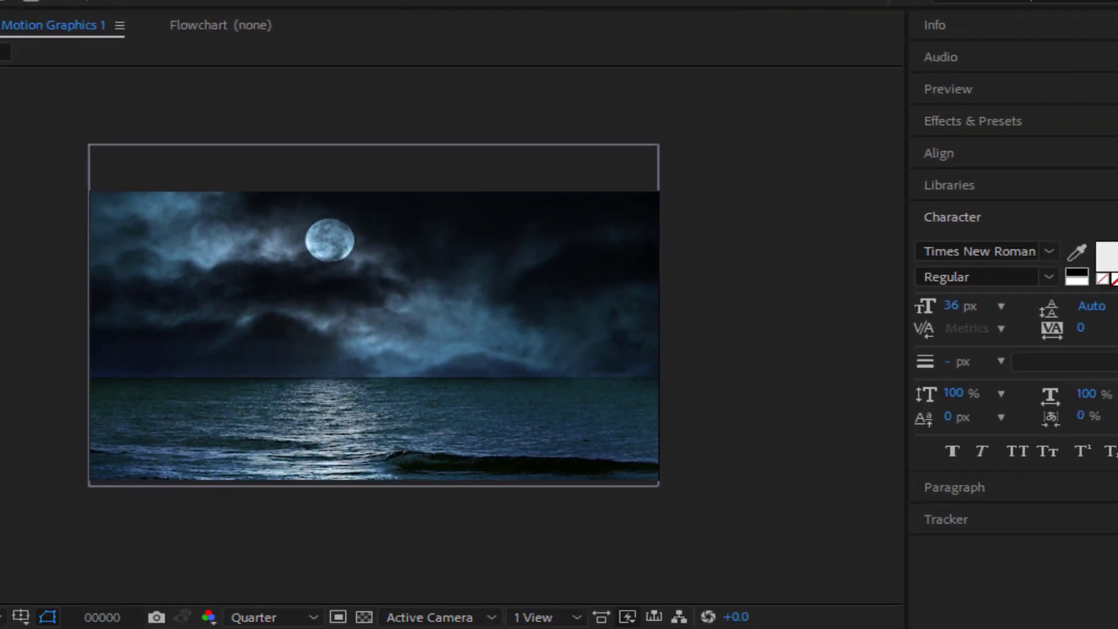
pyautogui.click(182, 310)
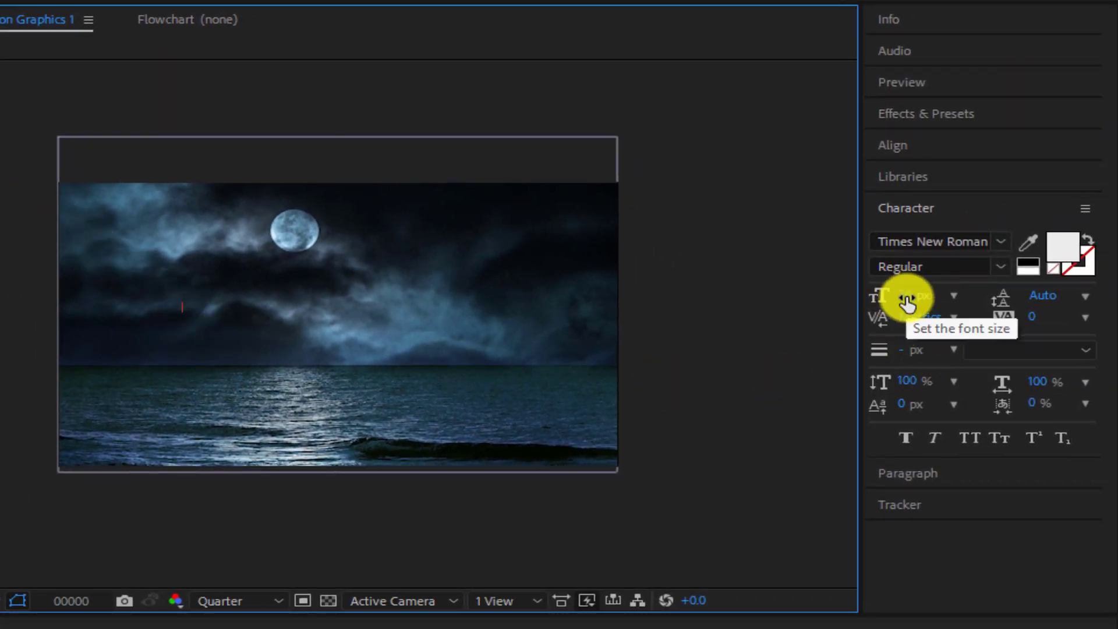
pyautogui.moveTo(907, 301); pyautogui.dragTo(907, 211)
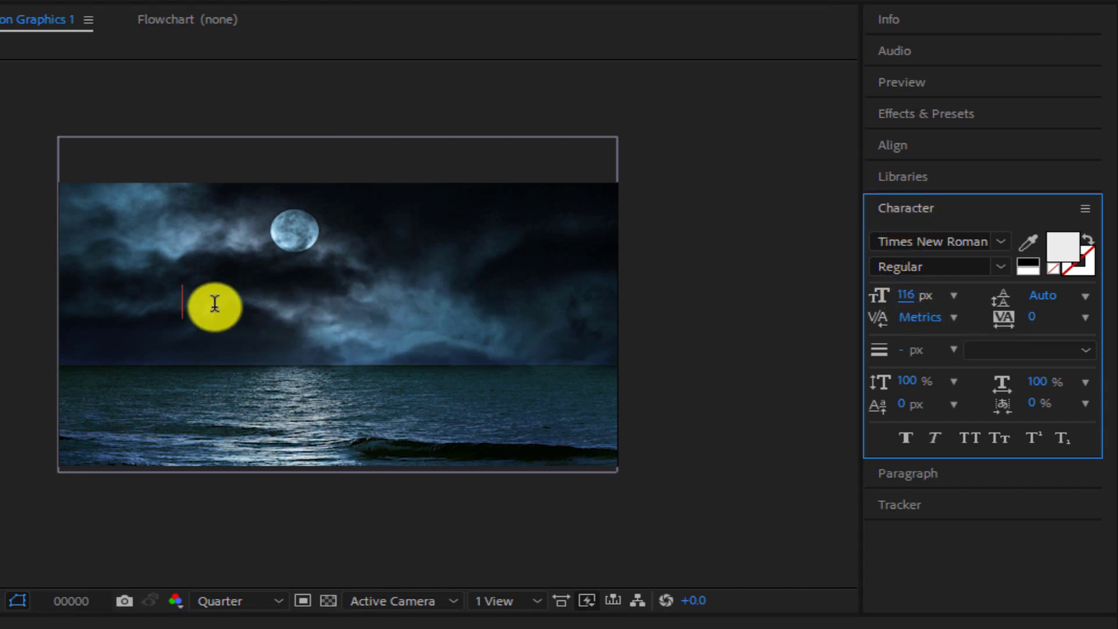
pyautogui.click(194, 303)
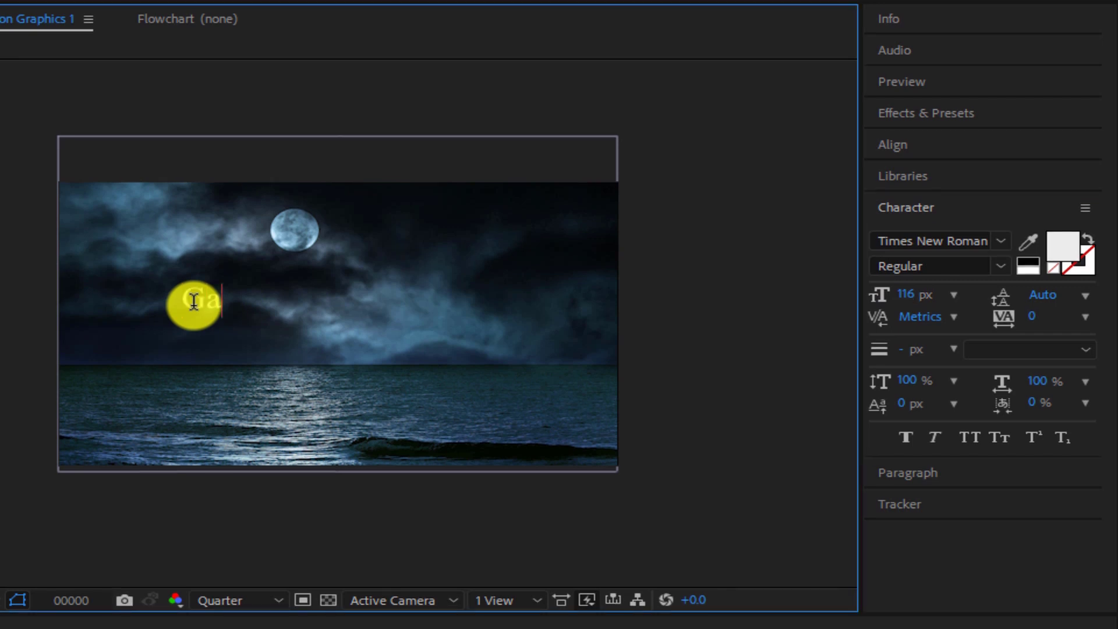
pyautogui.write('Game Level')
pyautogui.press('Return')
pyautogui.write('Channel')
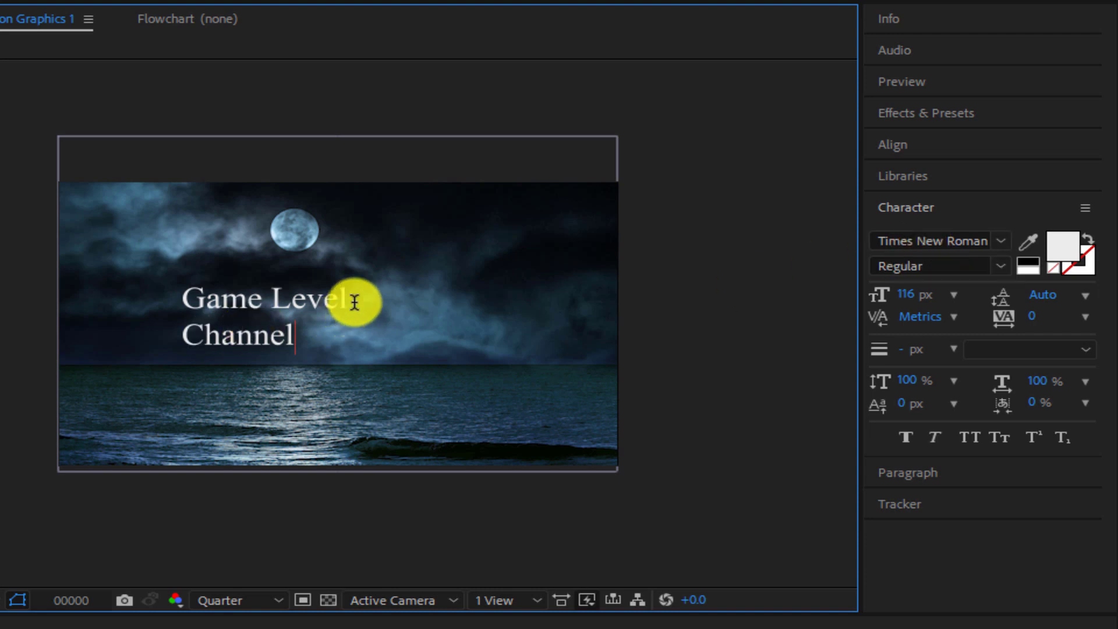
# Change the fill color of the "Game Level" line to yellow EBE423
pyautogui.moveTo(350, 297); pyautogui.dragTo(178, 298)
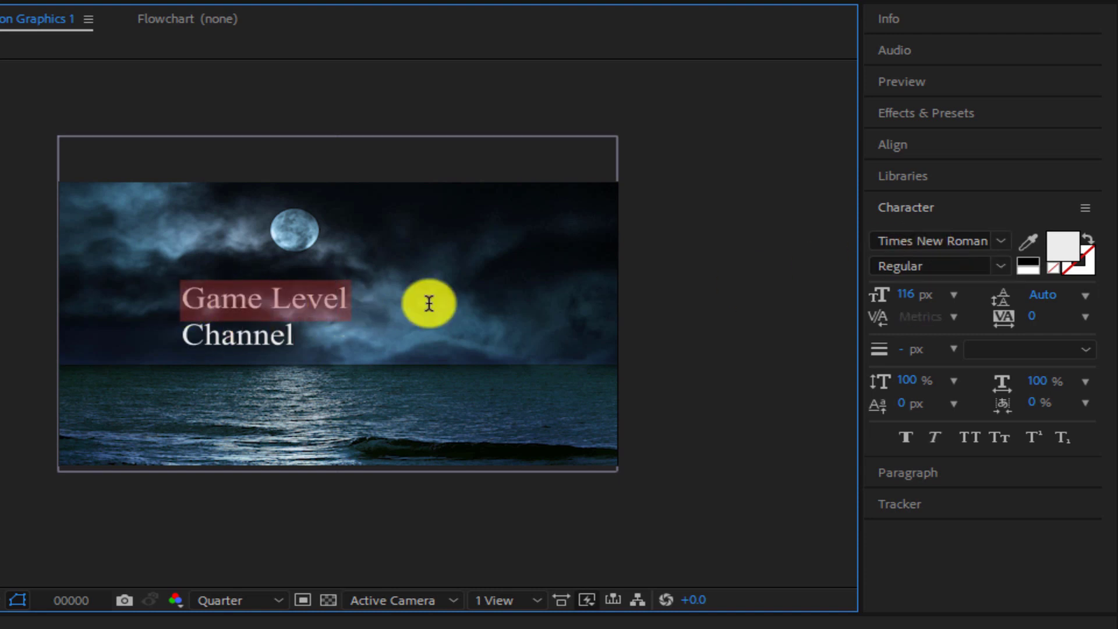
pyautogui.click(1061, 247)
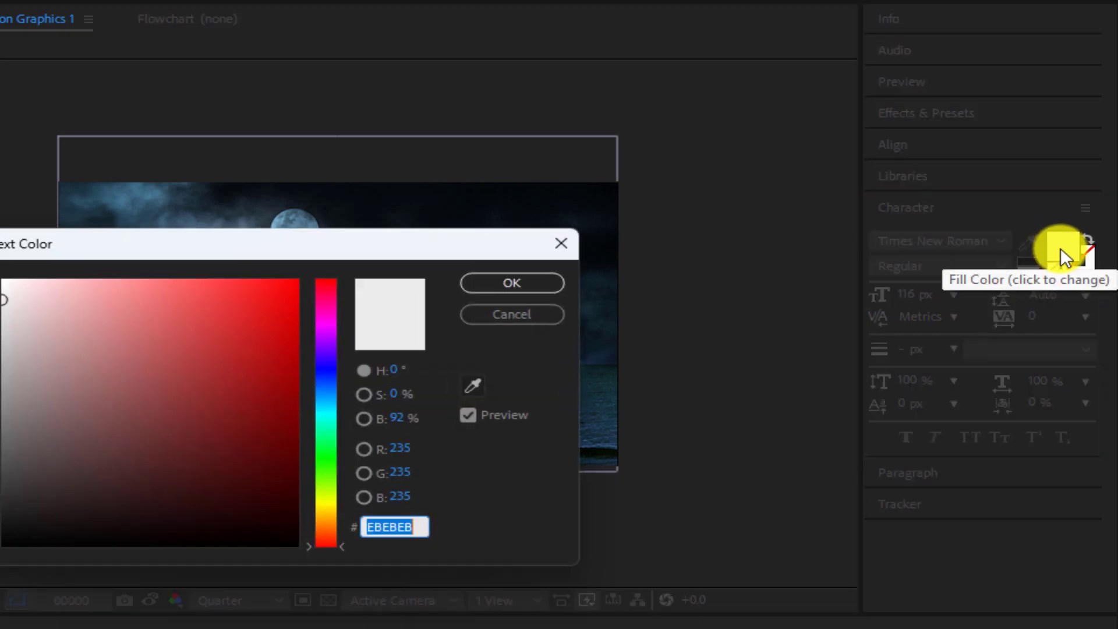
pyautogui.moveTo(368, 536); pyautogui.dragTo(372, 494)
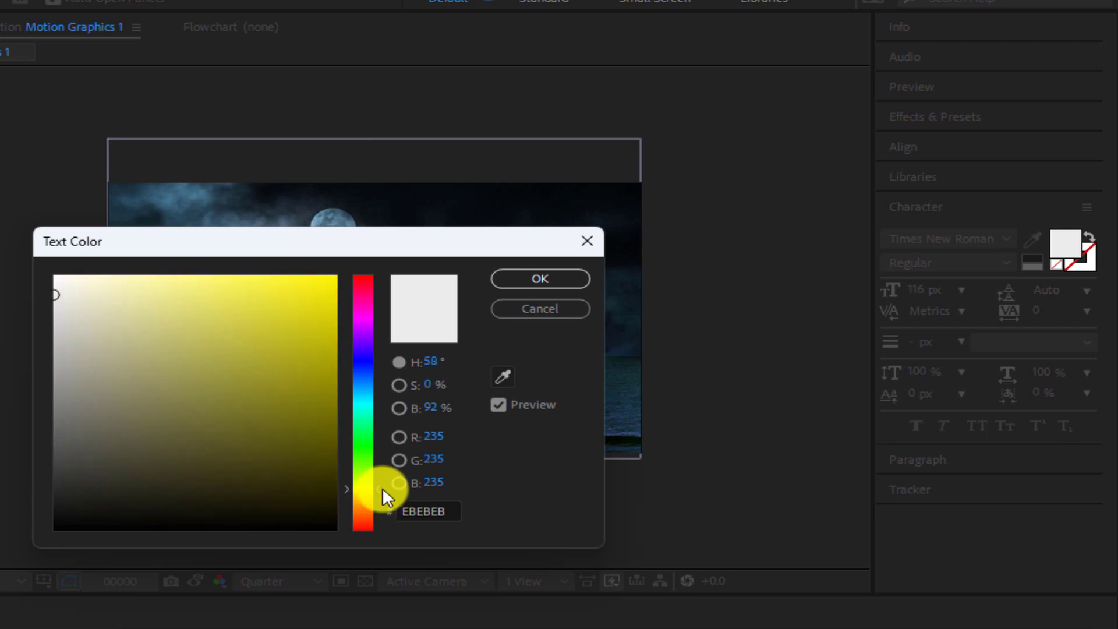
pyautogui.click(294, 295)
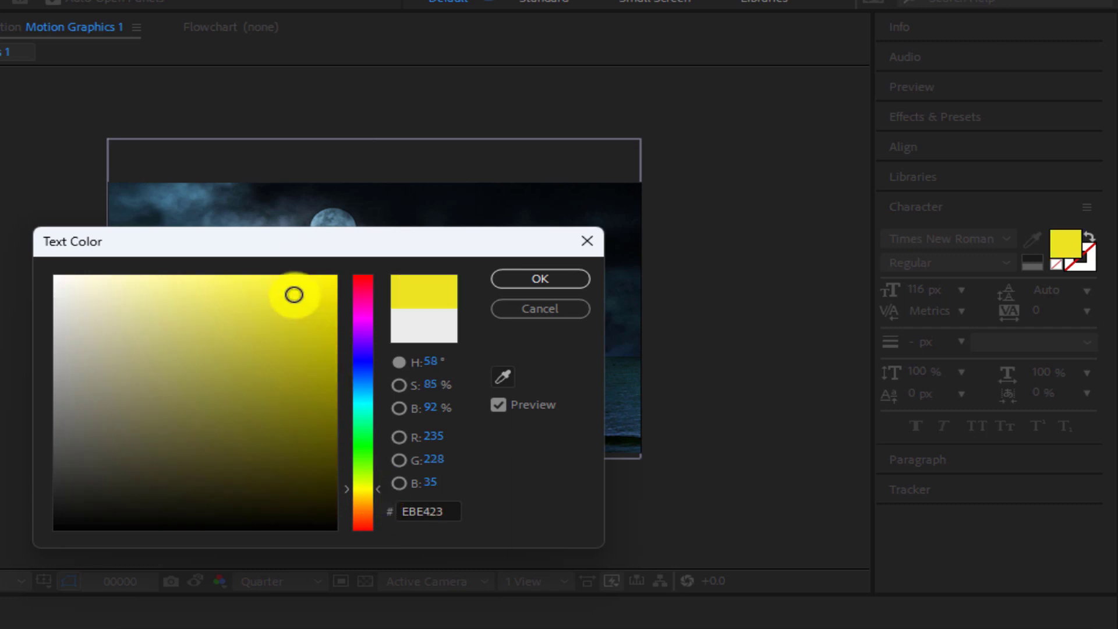
pyautogui.click(539, 279)
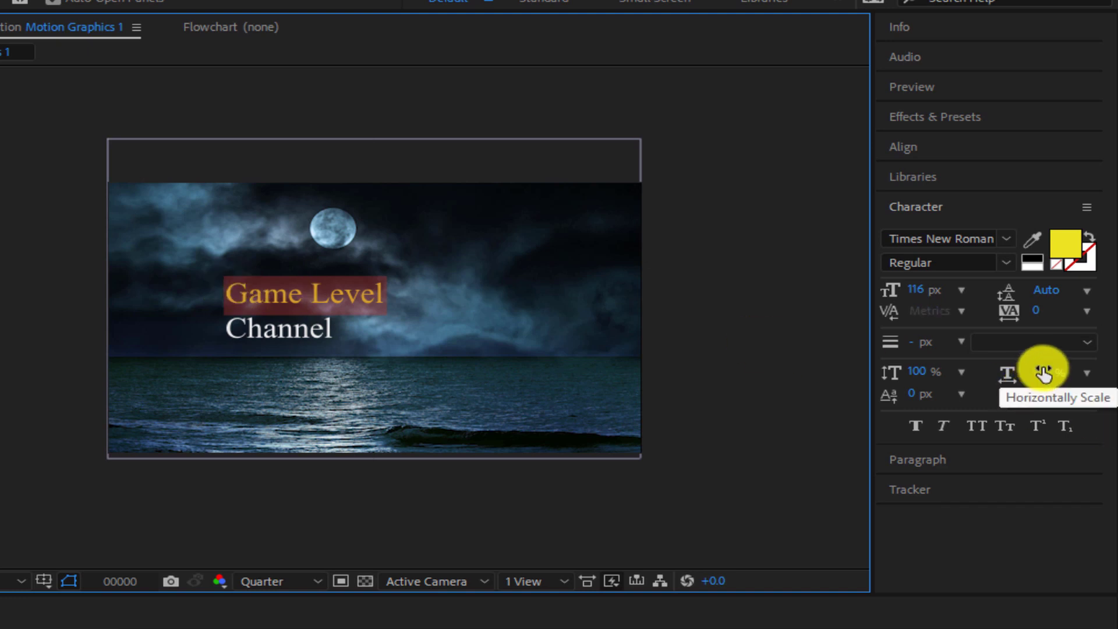
# Narrow the "Game Level" line to a horizontal scale of 69% and finish editing the text
pyautogui.moveTo(1043, 371)
pyautogui.mouseDown()
pyautogui.moveTo(1035, 299)
pyautogui.moveTo(1040, 389)
pyautogui.mouseUp()
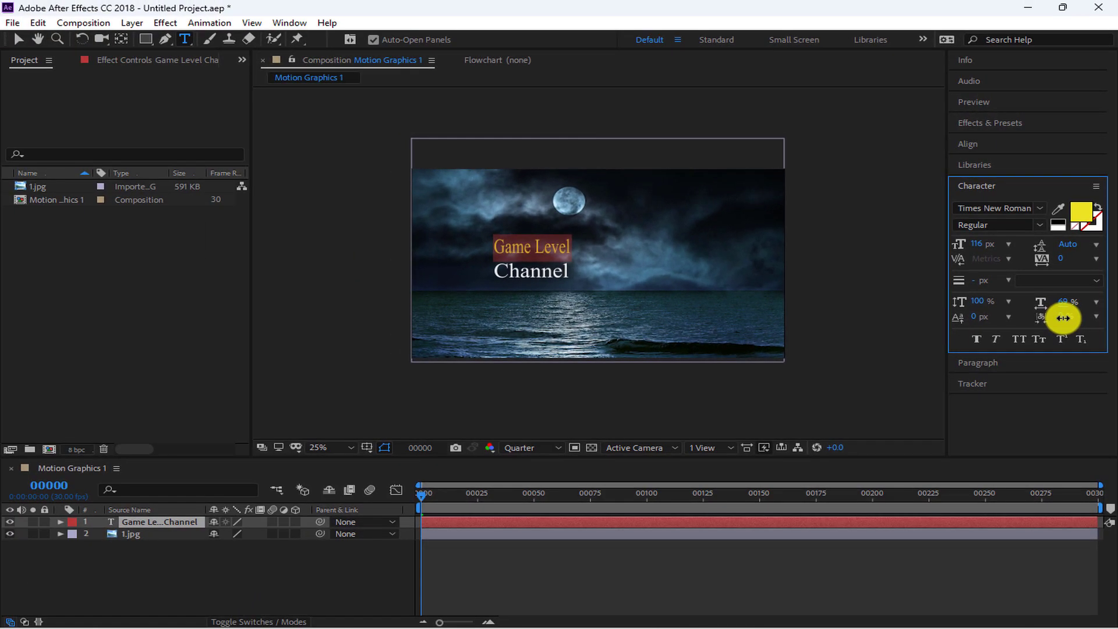
pyautogui.click(320, 295)
pyautogui.press('Escape')
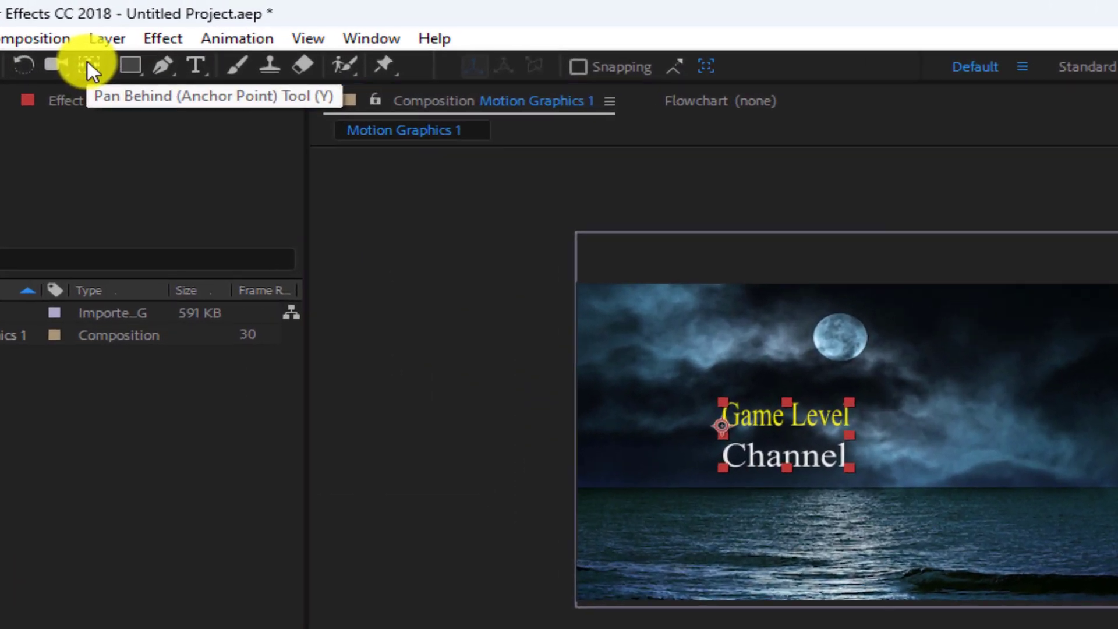
# Move the text layer's anchor point to the center of the text and switch back to the Selection tool
pyautogui.click(116, 44)
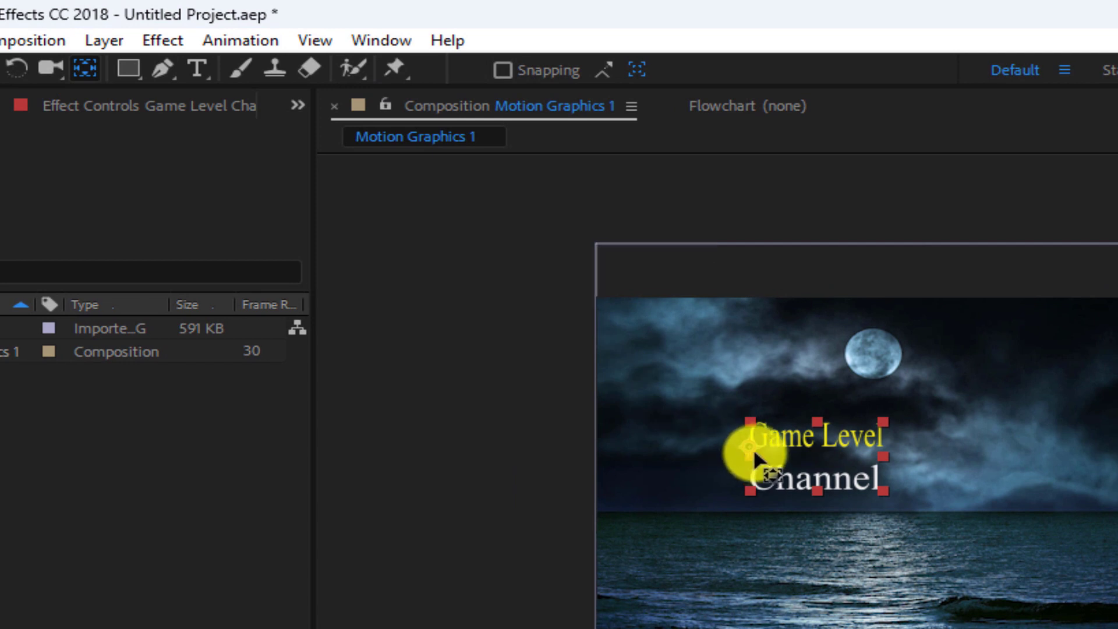
pyautogui.press('ctrl')
pyautogui.moveTo(748, 449); pyautogui.dragTo(812, 456)
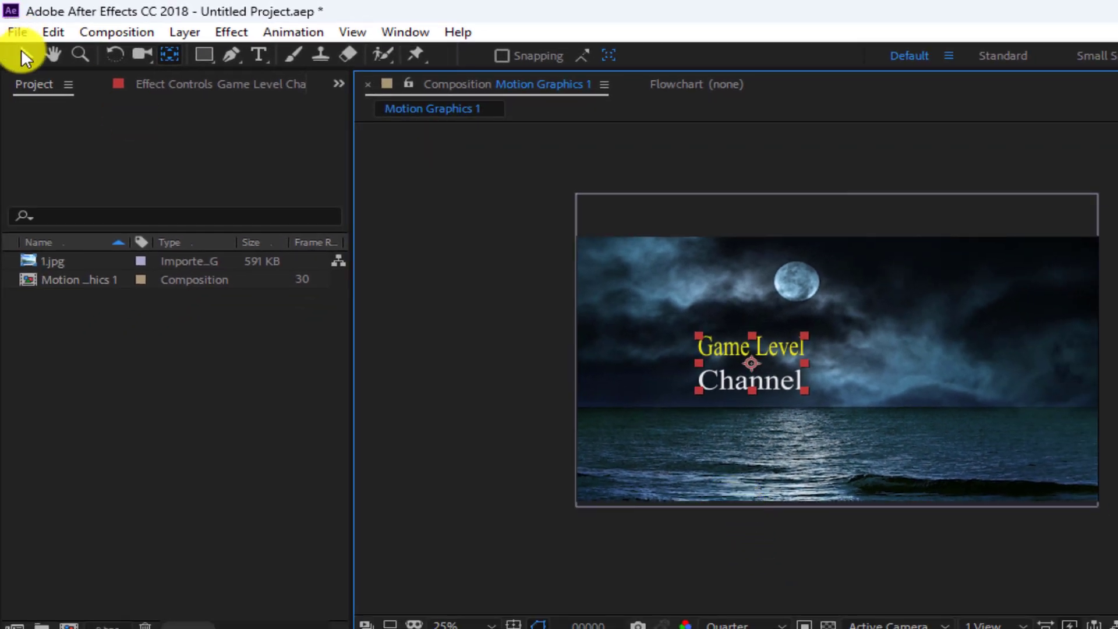
pyautogui.click(24, 54)
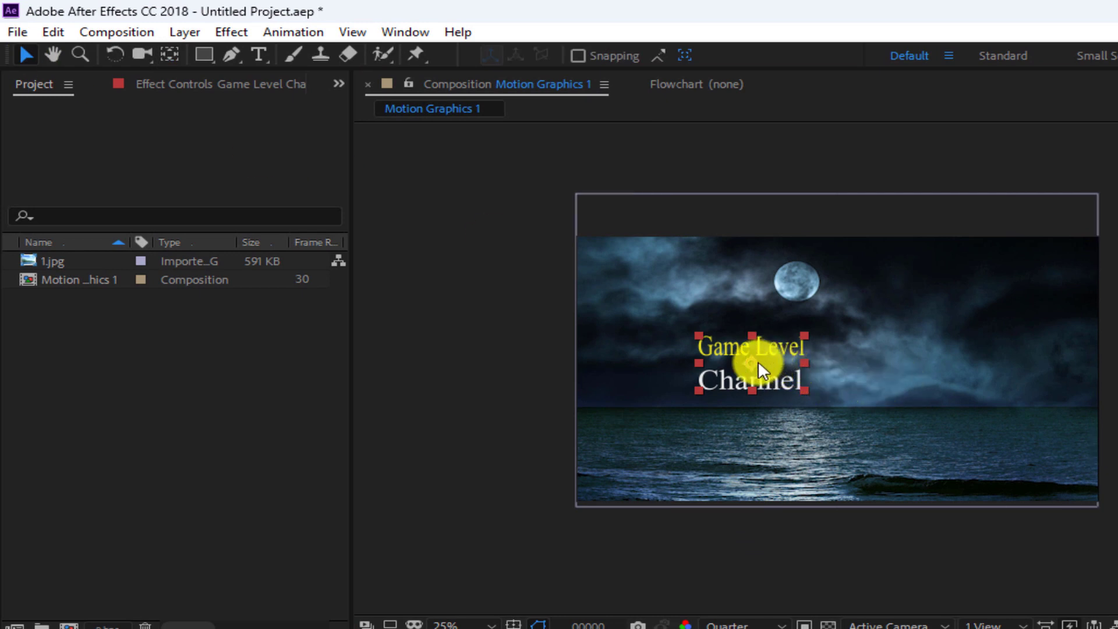
# Move the text layer toward the middle of the composition and center its anchor point in the layer content
pyautogui.moveTo(758, 364); pyautogui.dragTo(827, 358)
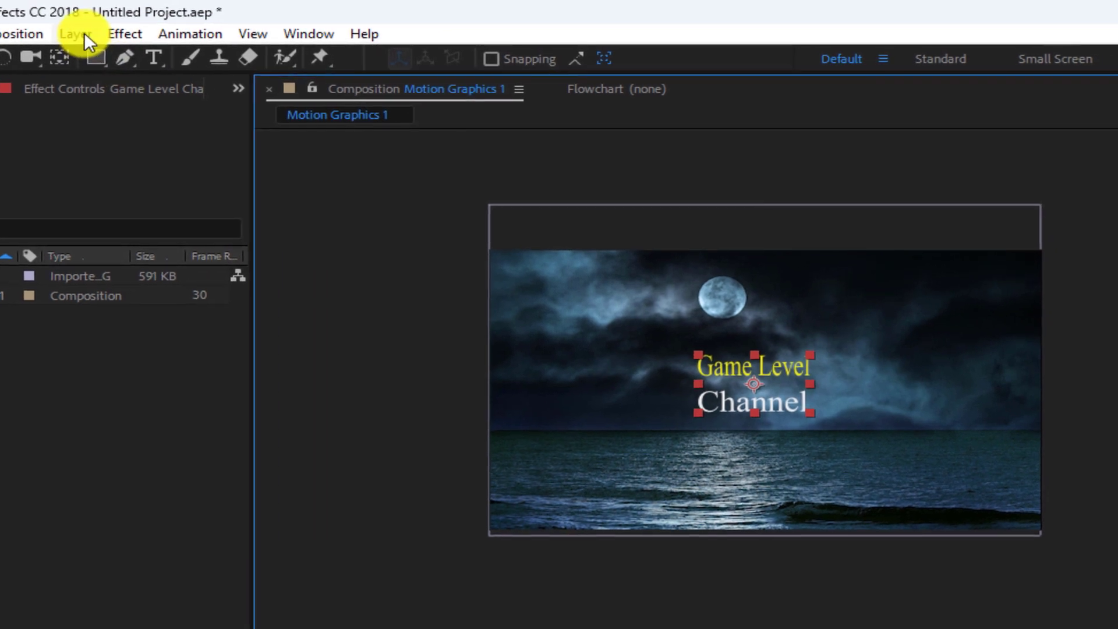
pyautogui.click(84, 32)
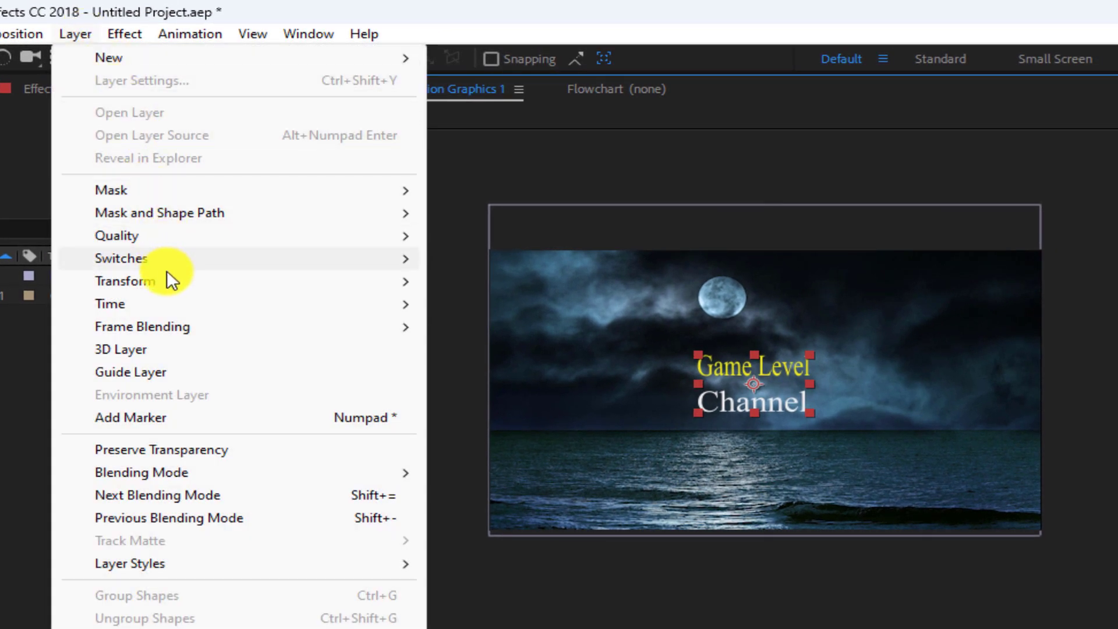
pyautogui.moveTo(168, 279)
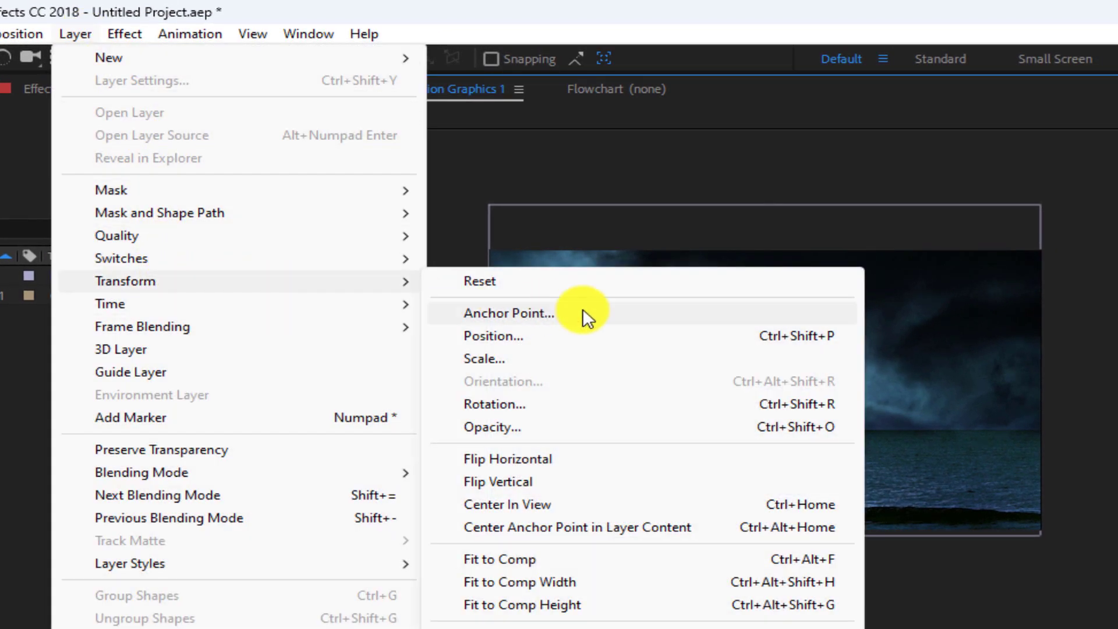
pyautogui.click(571, 526)
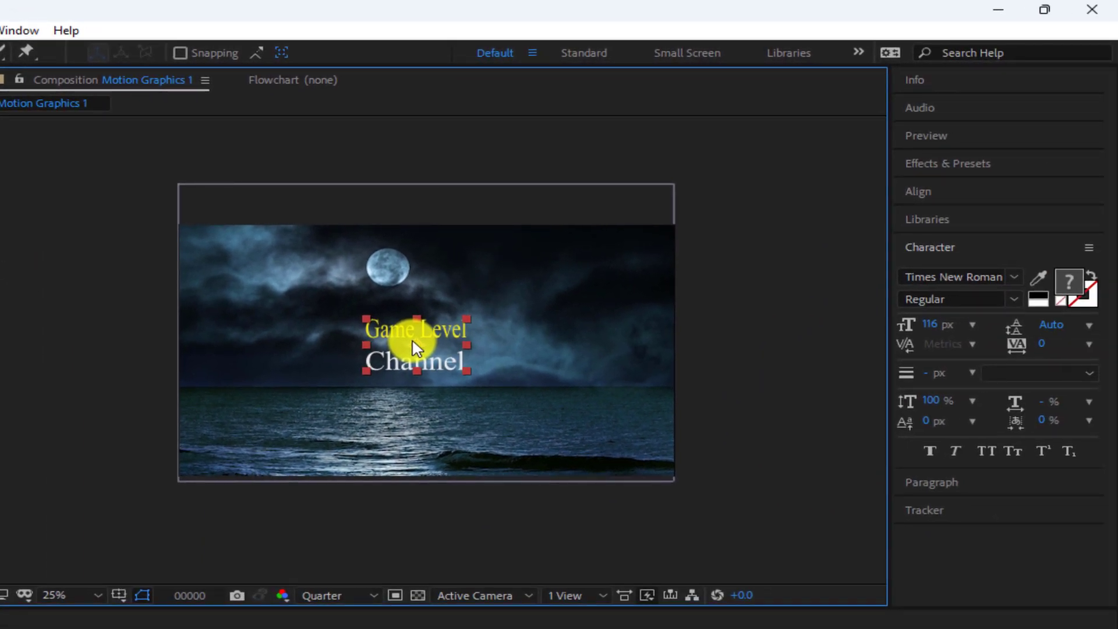
# Align the text layer horizontally and vertically to the center of the composition
pyautogui.click(924, 192)
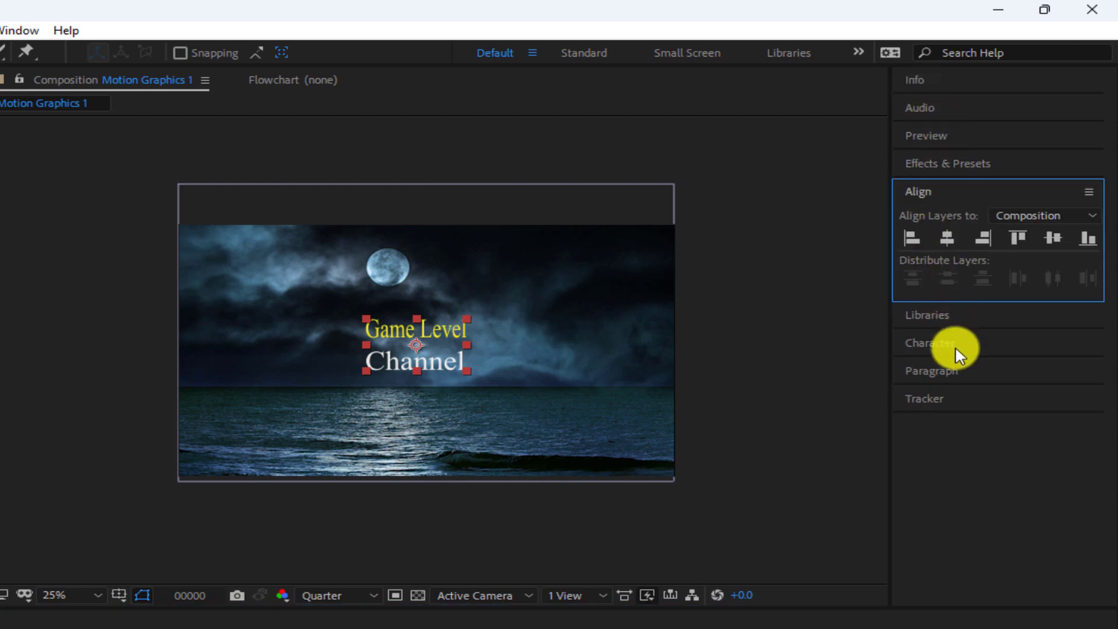
pyautogui.click(6, 30)
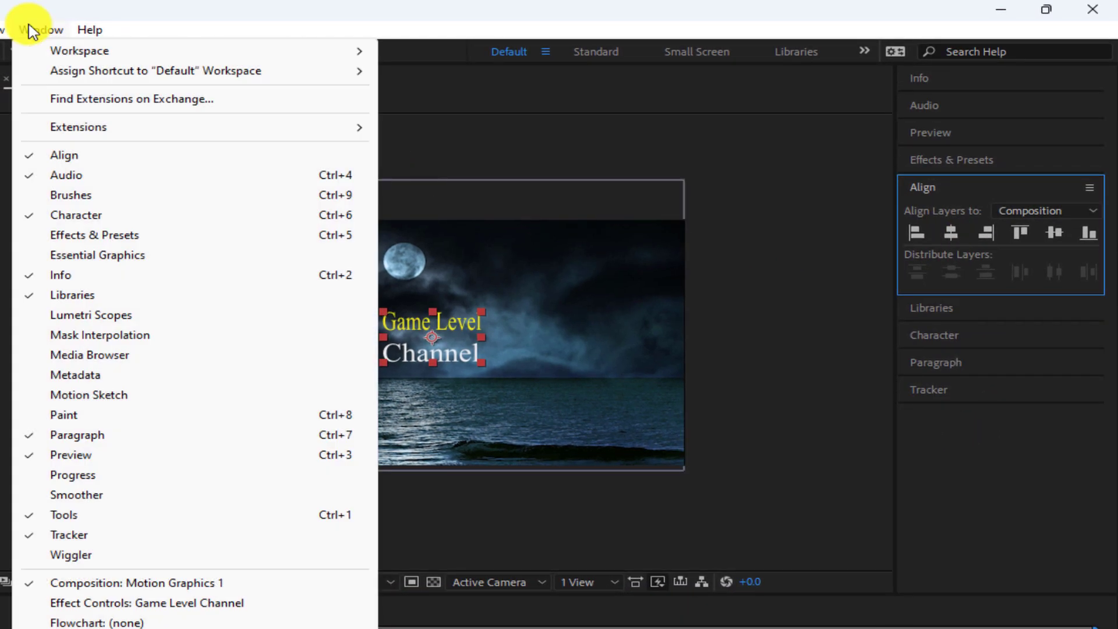
pyautogui.click(31, 156)
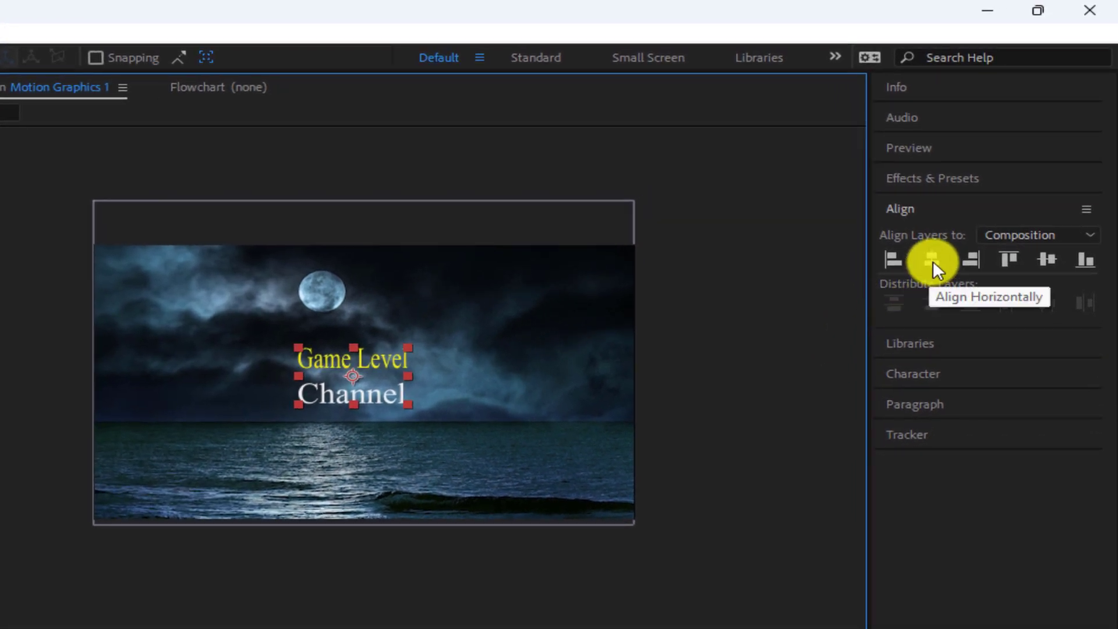
pyautogui.click(933, 260)
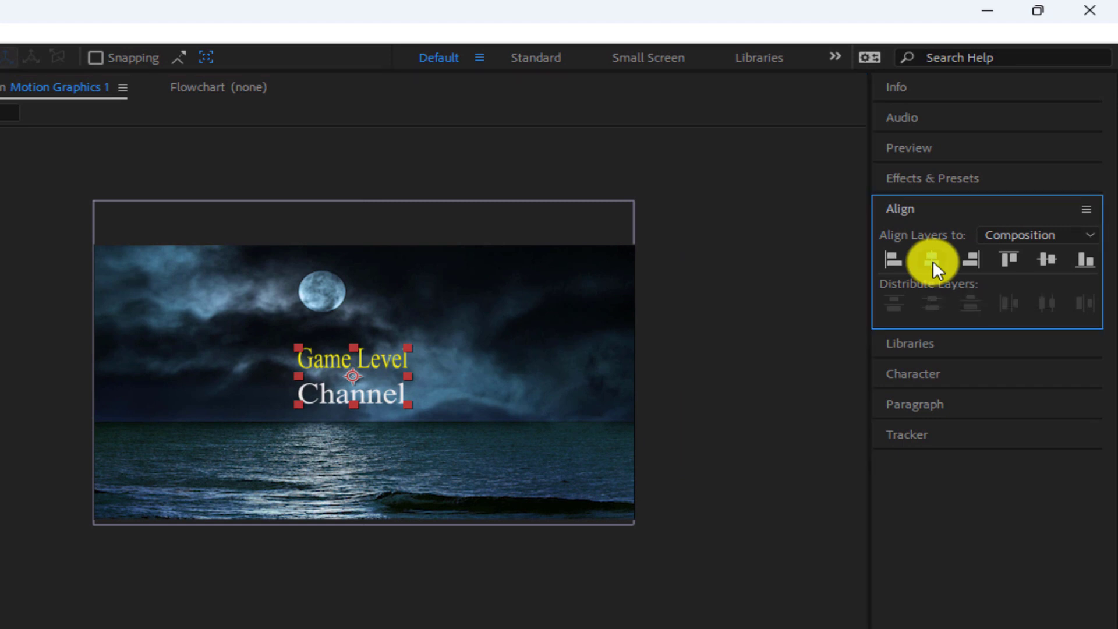
pyautogui.click(1043, 259)
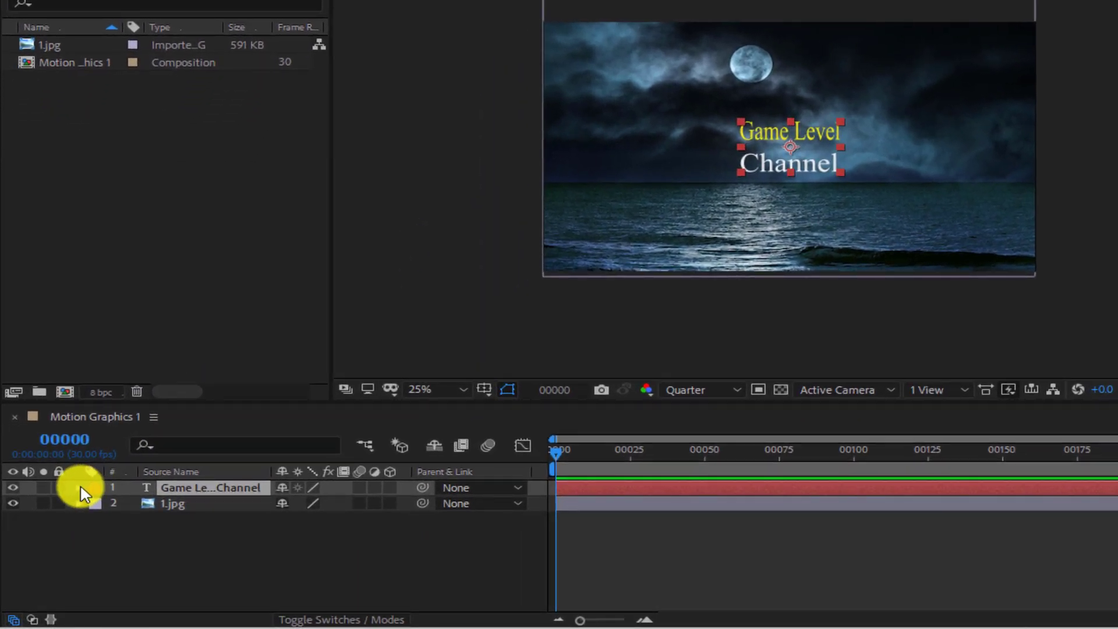
# Add a Position keyframe to the text layer at frame 0, placing it below the image at 960, 1290
pyautogui.click(80, 487)
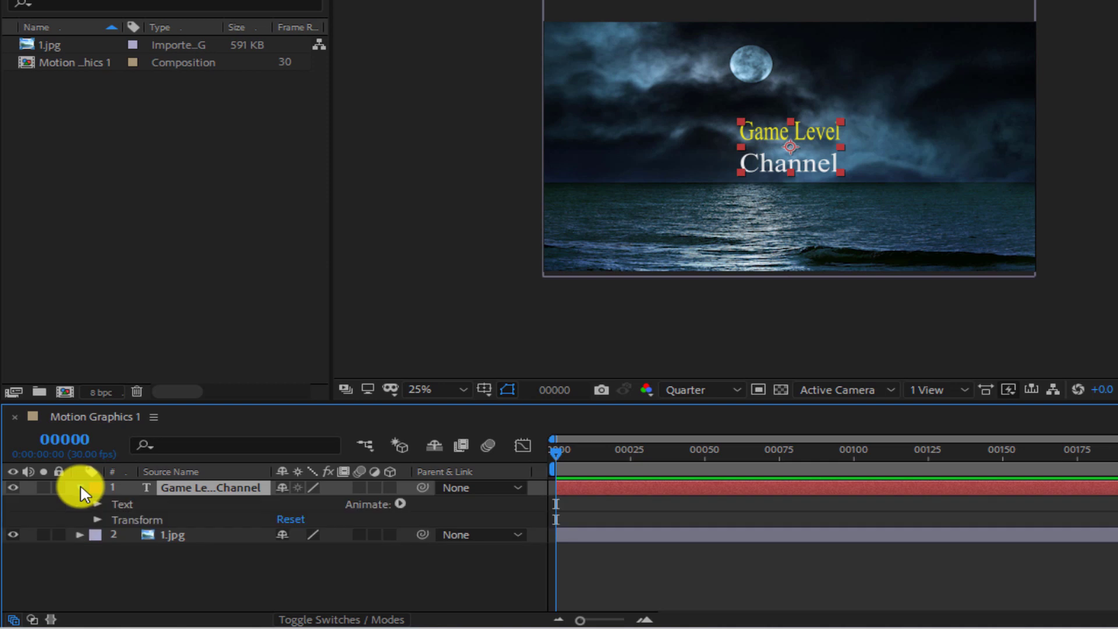
pyautogui.click(96, 518)
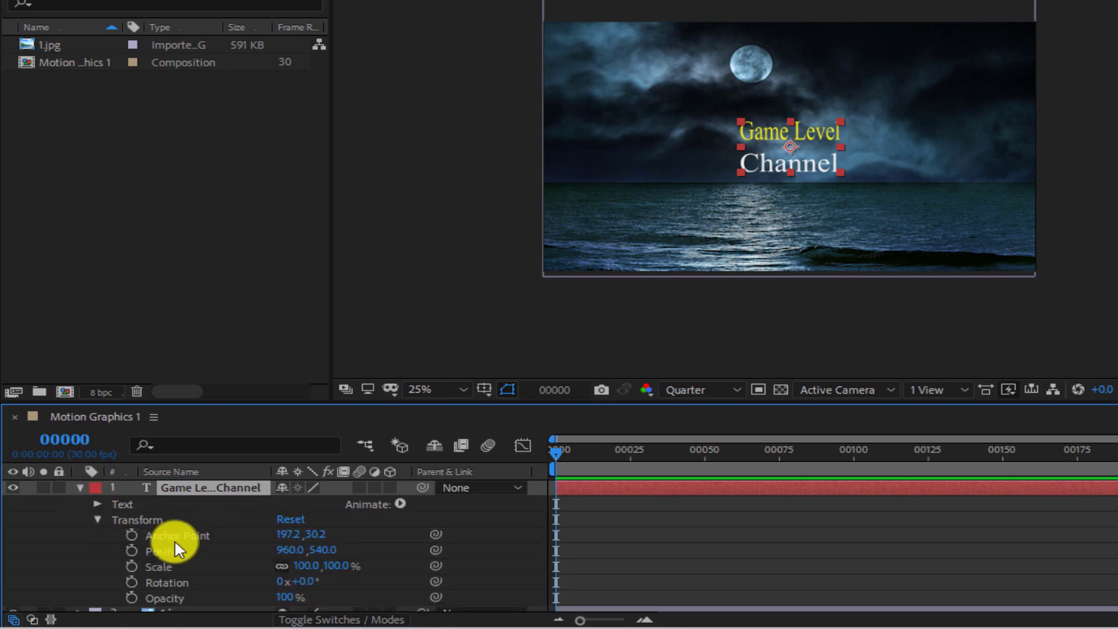
pyautogui.click(129, 551)
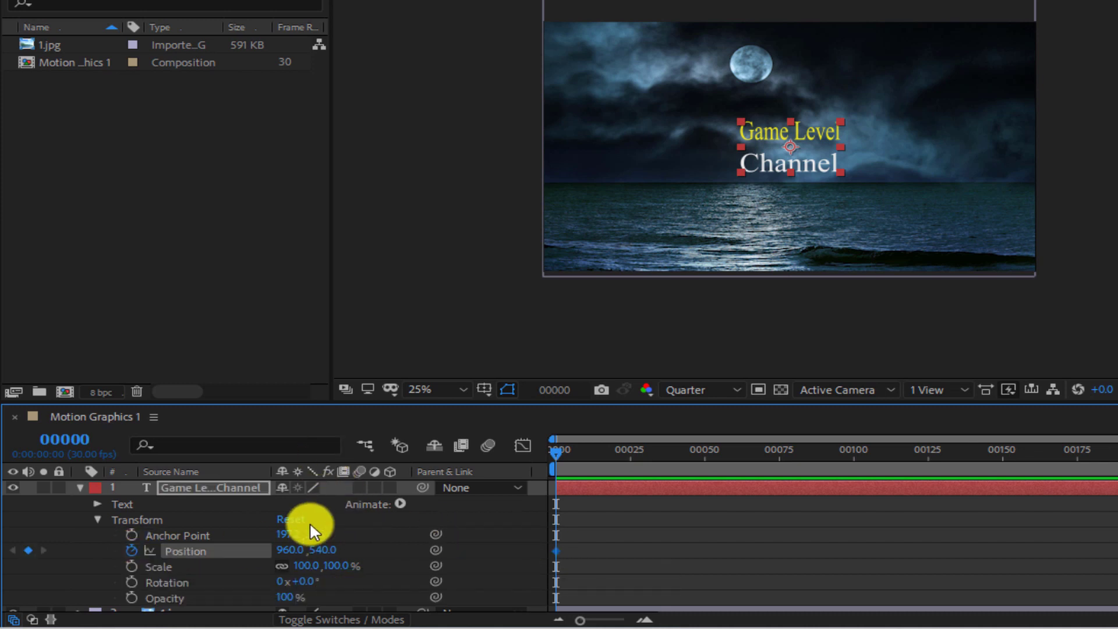
pyautogui.moveTo(324, 552); pyautogui.dragTo(345, 381)
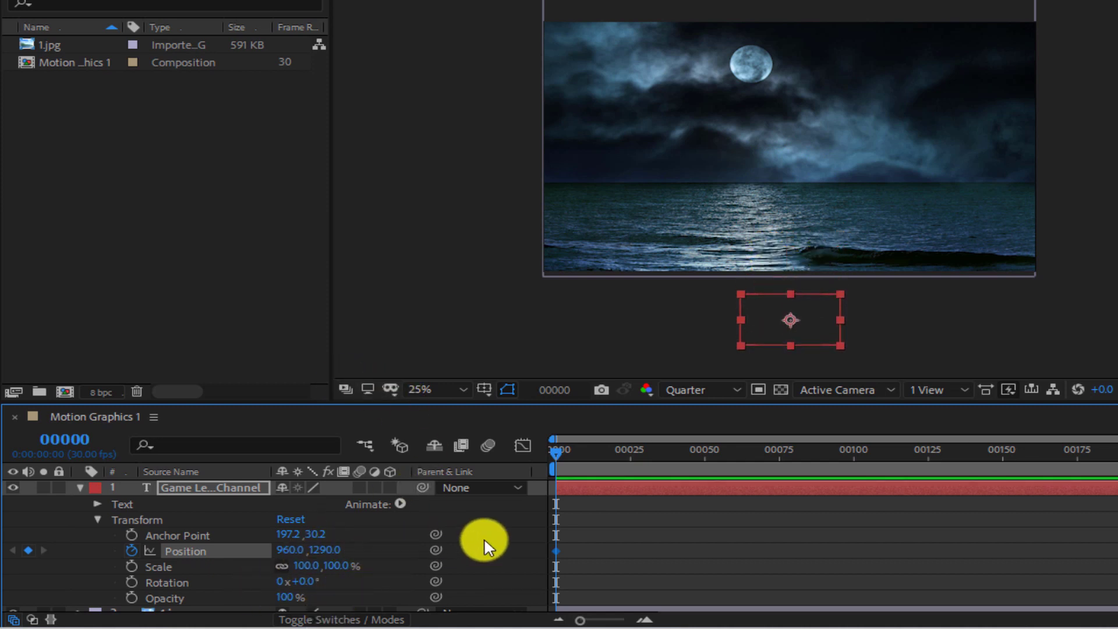
# At frame 25, bring the text layer back up into the image and align it vertically to the composition, giving Position 960, 540
pyautogui.moveTo(561, 451); pyautogui.dragTo(603, 452)
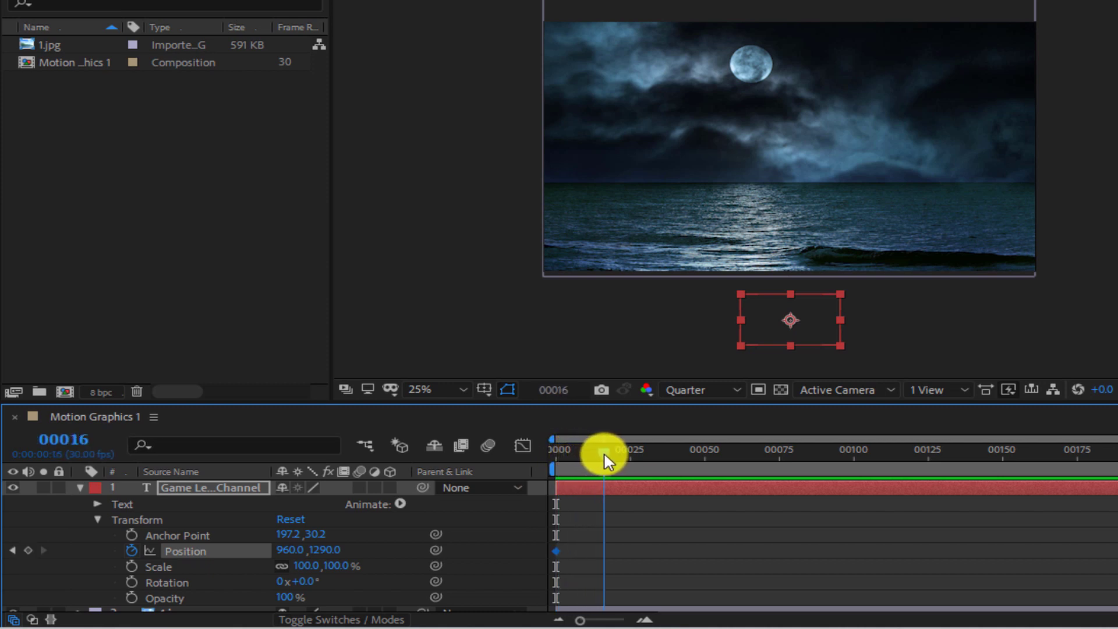
pyautogui.click(77, 441)
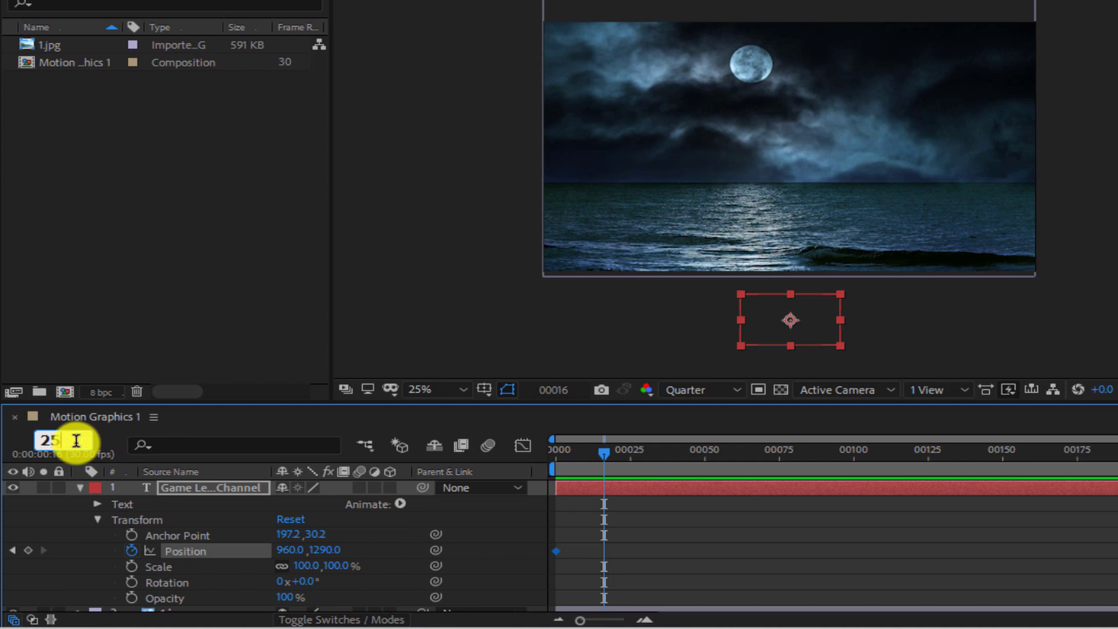
pyautogui.write('25')
pyautogui.press('Return')
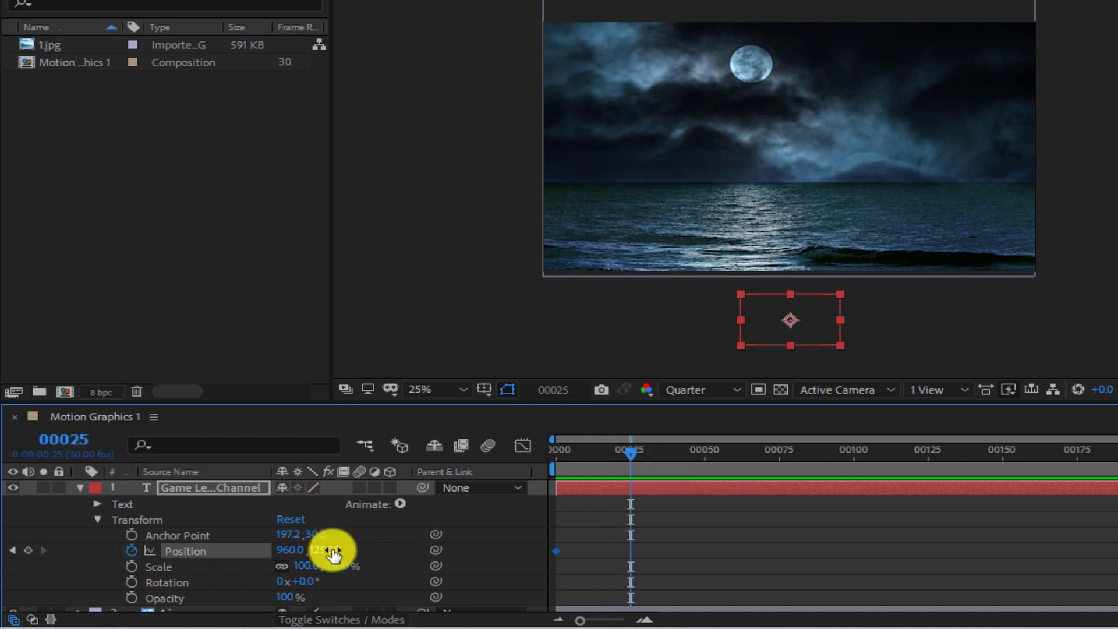
pyautogui.moveTo(332, 547); pyautogui.dragTo(351, 389)
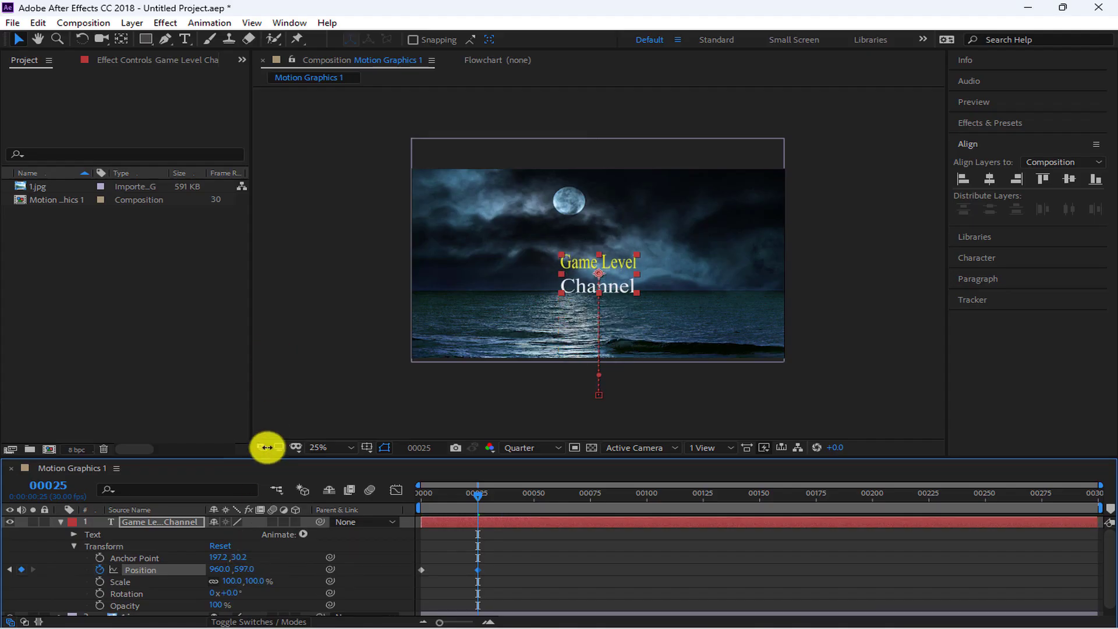
pyautogui.moveTo(267, 447); pyautogui.dragTo(287, 452)
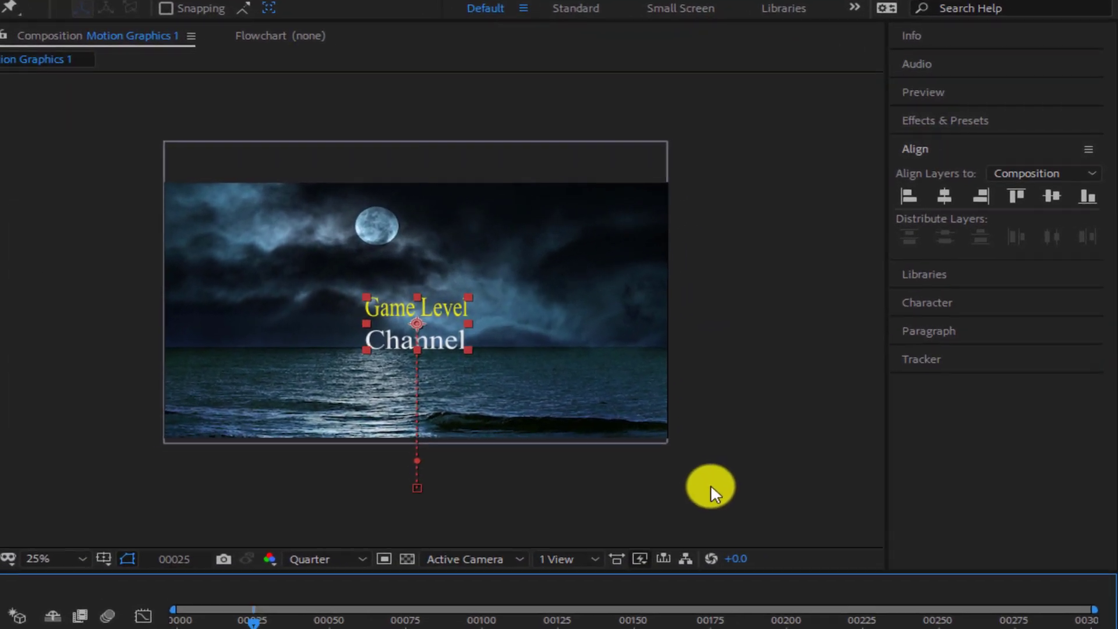
pyautogui.click(1044, 205)
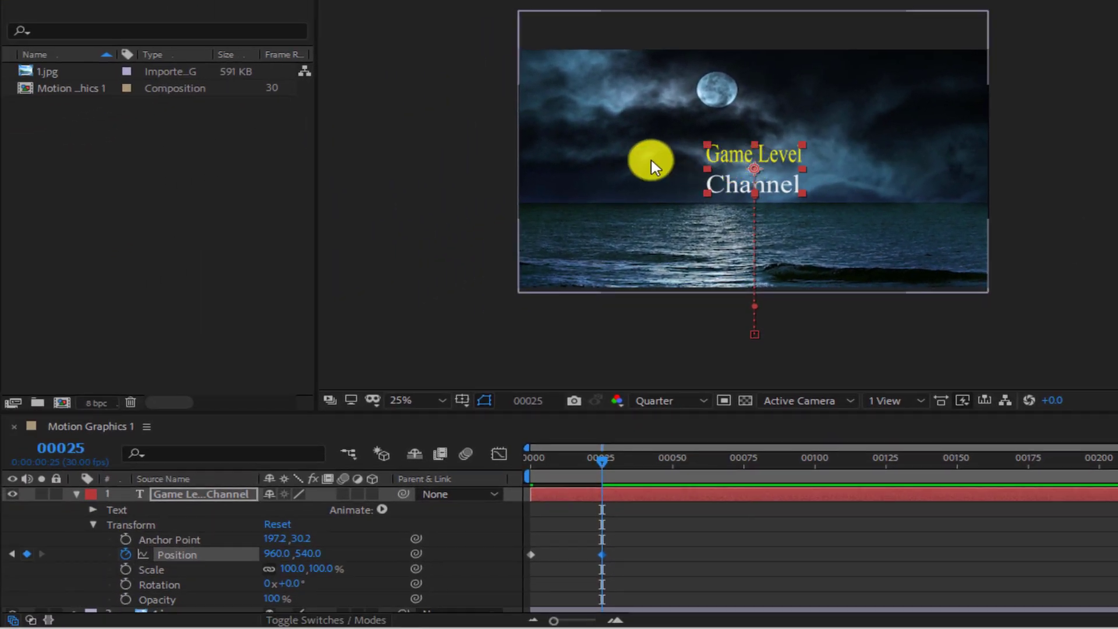
# Keyframe the text layer's Scale from 100% at frame 0 to 120% at frame 25
pyautogui.moveTo(585, 469); pyautogui.dragTo(512, 457)
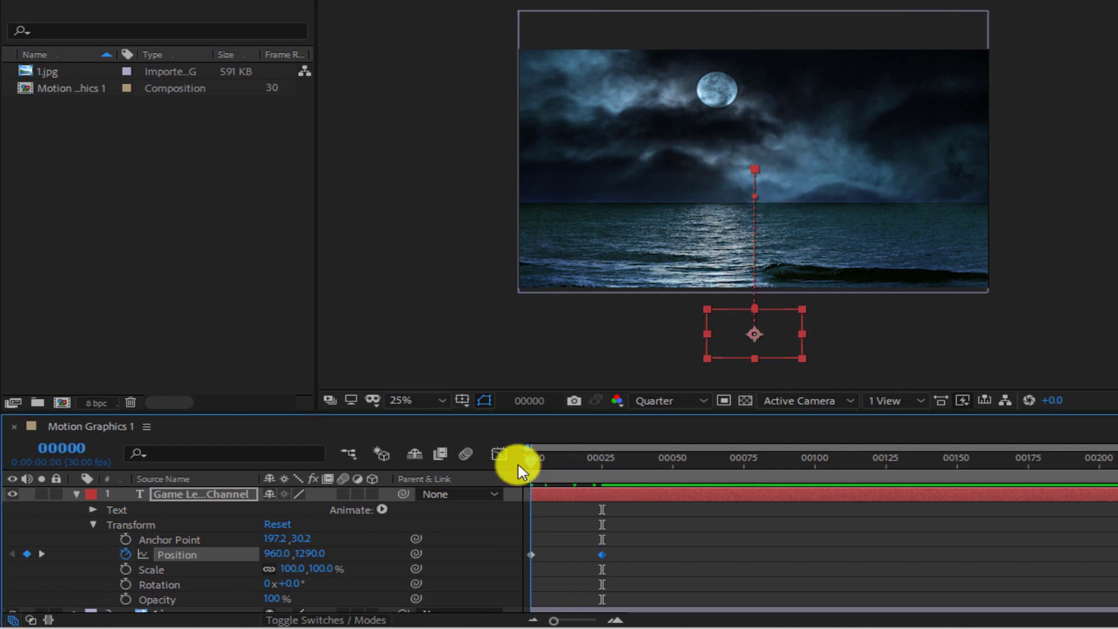
pyautogui.click(125, 571)
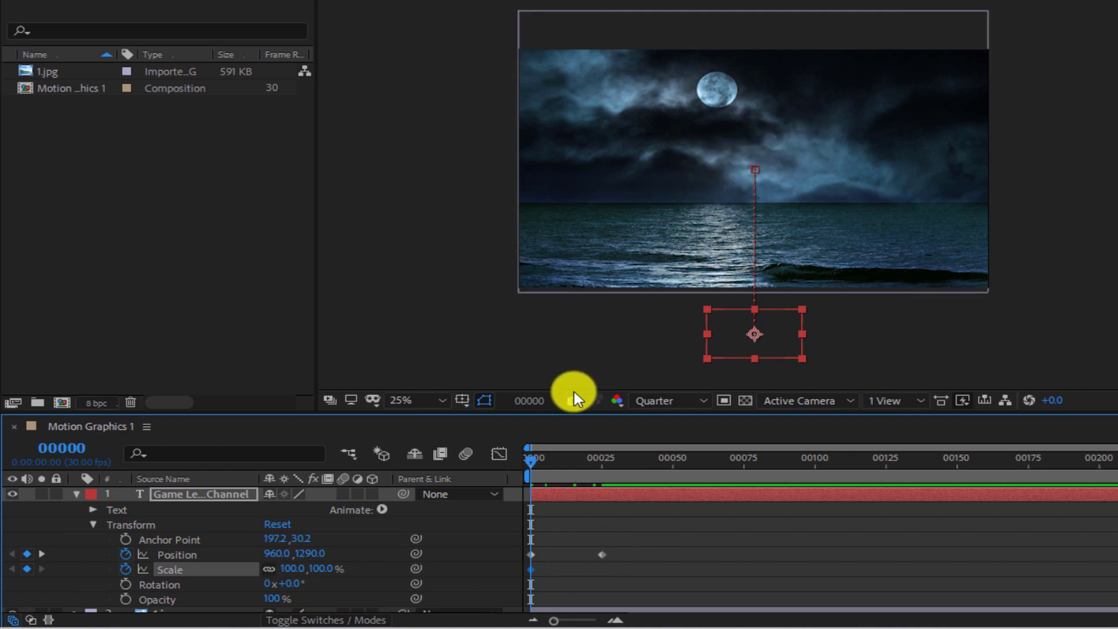
pyautogui.click(541, 460)
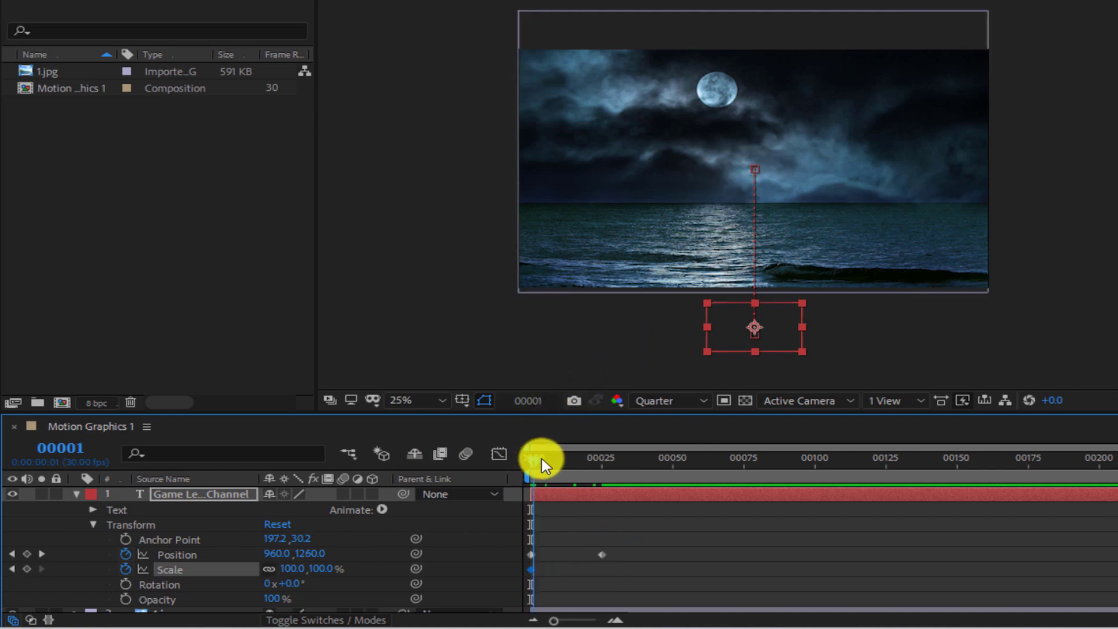
pyautogui.moveTo(540, 460); pyautogui.dragTo(605, 464)
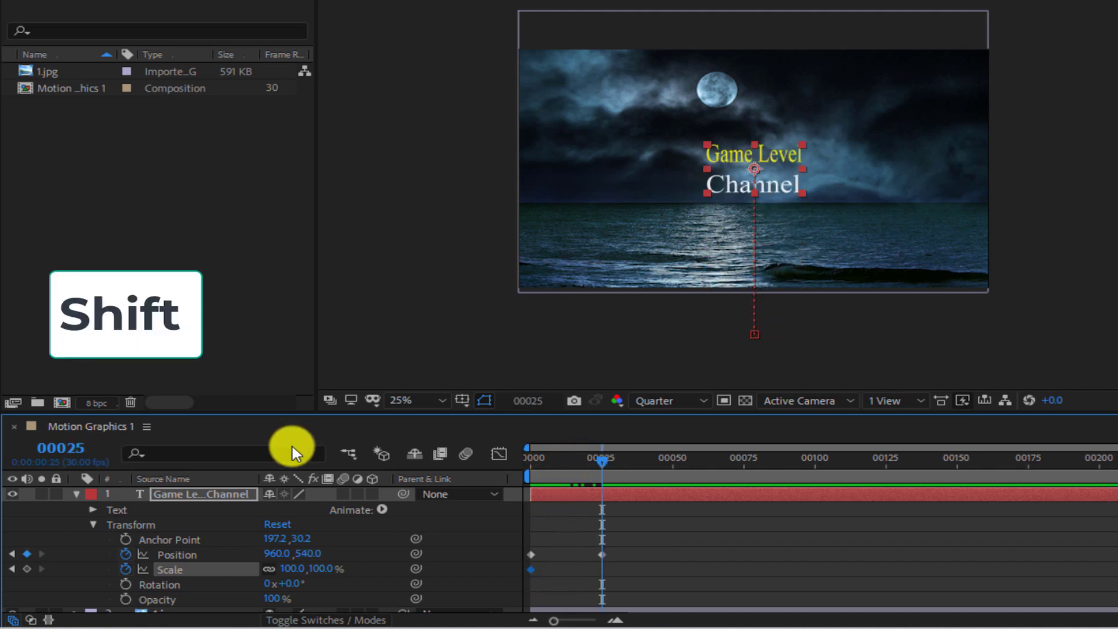
pyautogui.click(294, 570)
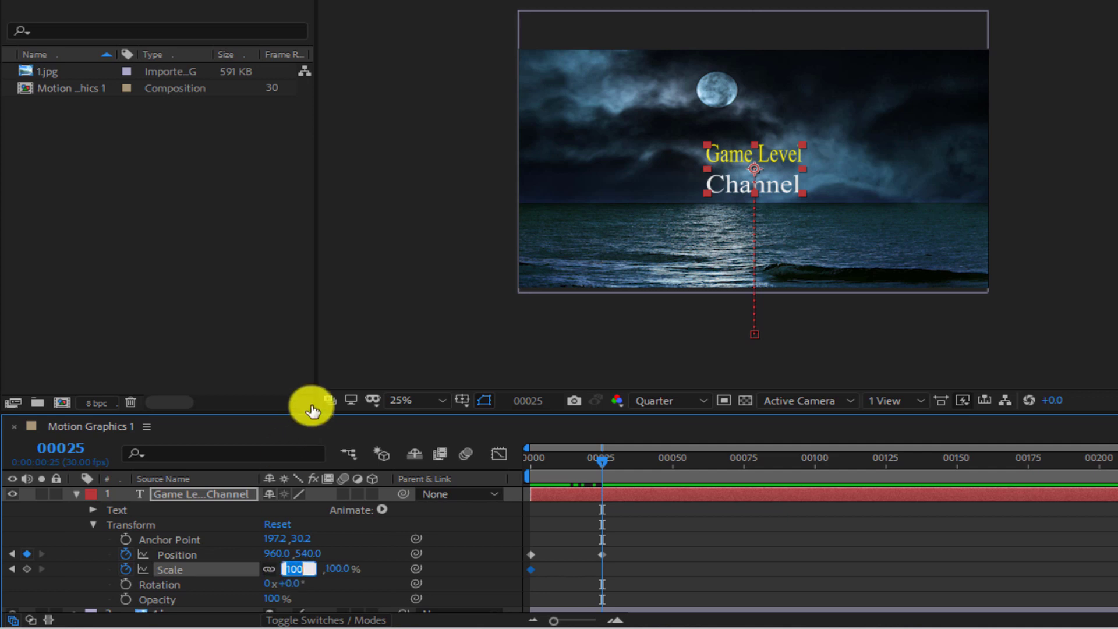
pyautogui.write('120')
pyautogui.press('Return')
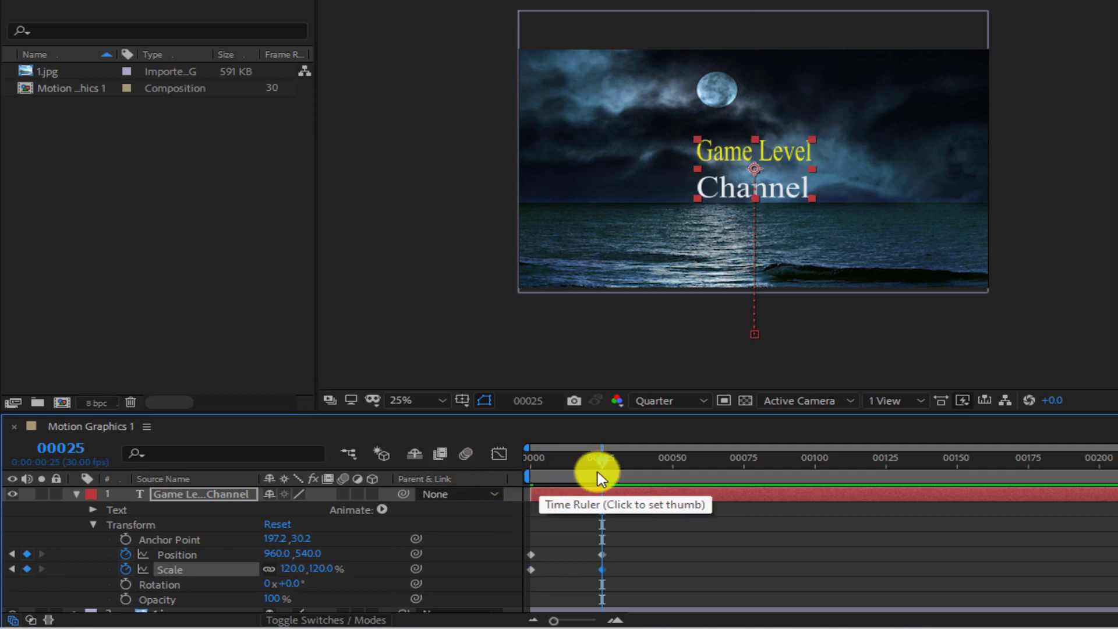
# Play the text animation from frame 0 twice to check the rise and scaling
pyautogui.moveTo(605, 460); pyautogui.dragTo(487, 457)
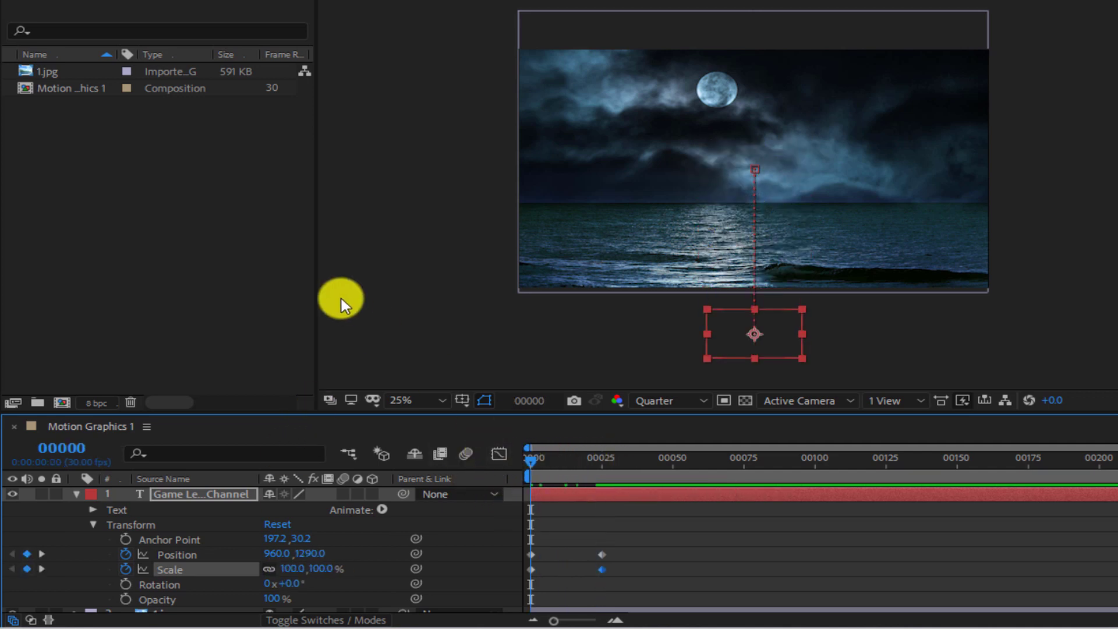
pyautogui.press('space')
pyautogui.press('space')
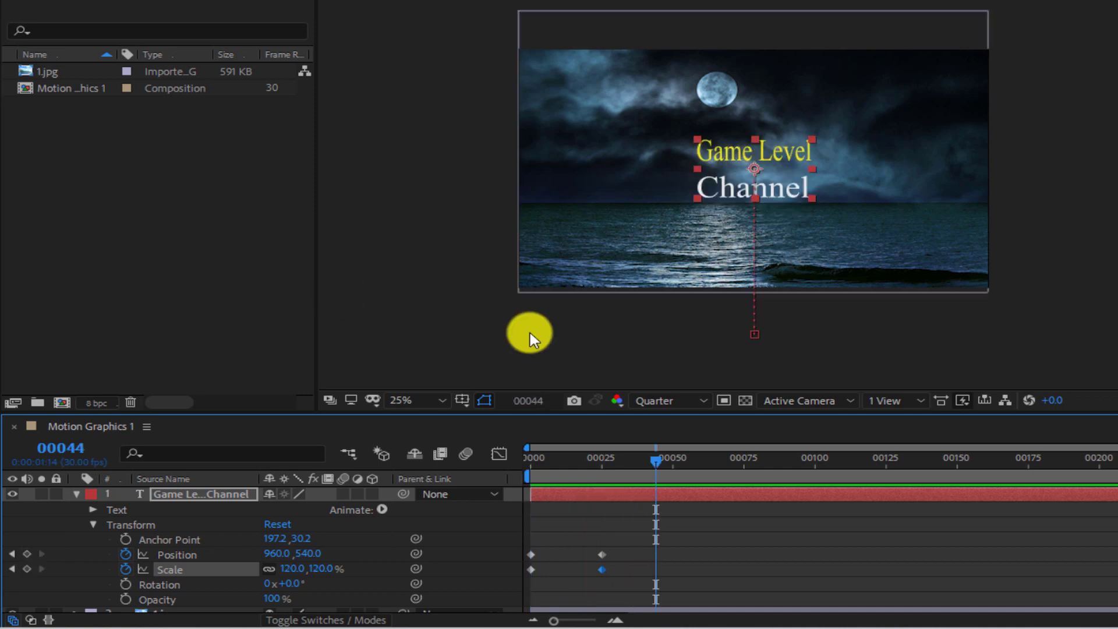
pyautogui.moveTo(616, 462); pyautogui.dragTo(425, 392)
pyautogui.press('space')
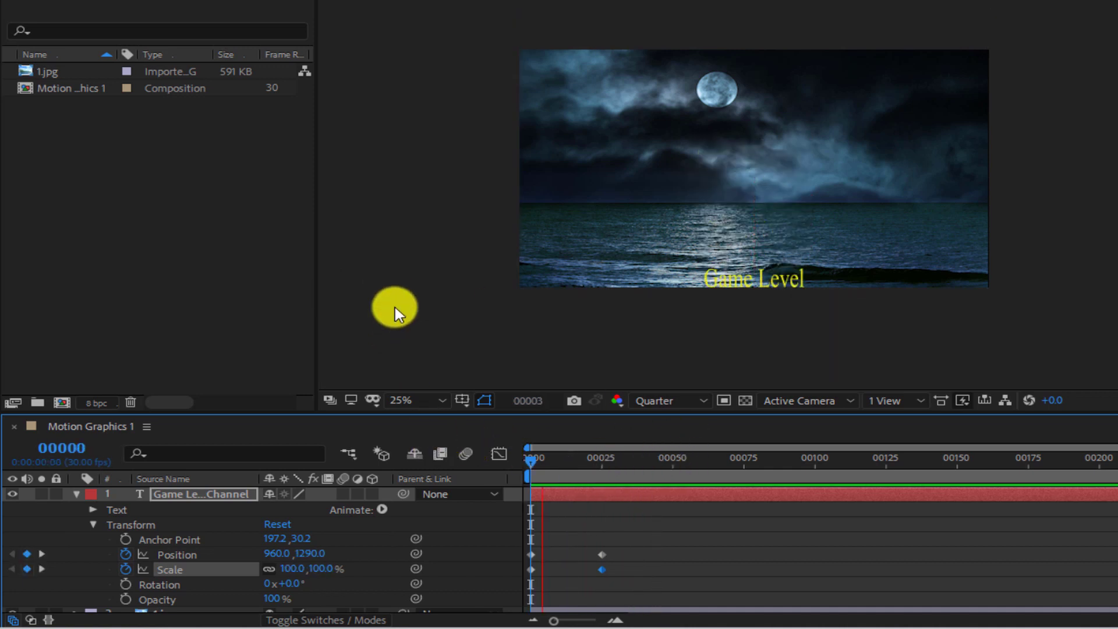
pyautogui.press('space')
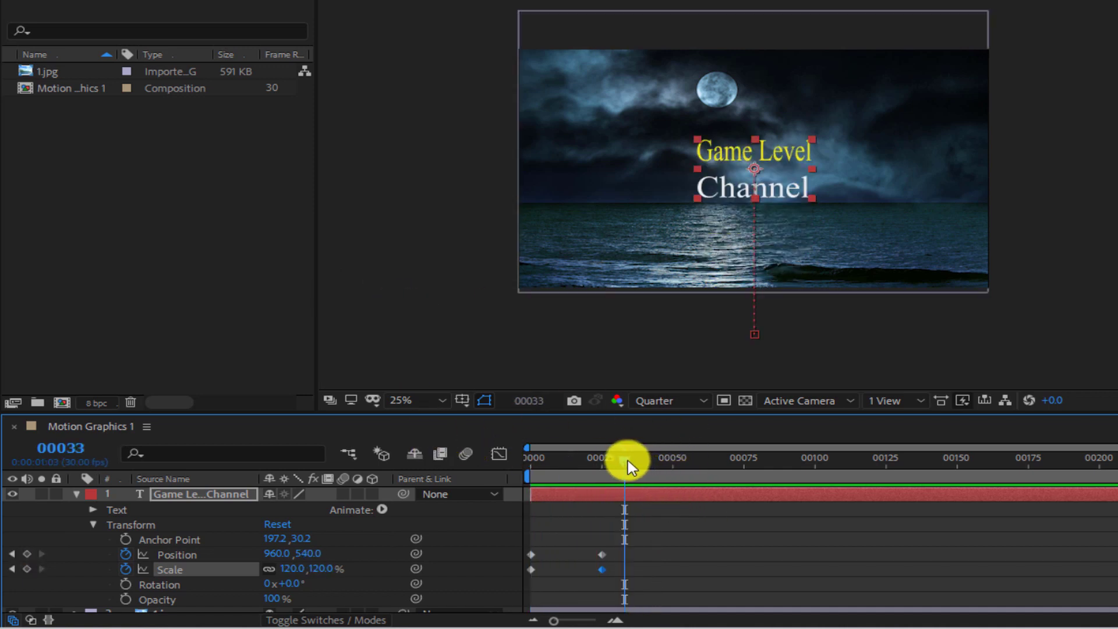
# Keyframe the text layer's Opacity from 0% at frame 0 to 100% at frame 25, and return to frame 0
pyautogui.moveTo(622, 469); pyautogui.dragTo(524, 459)
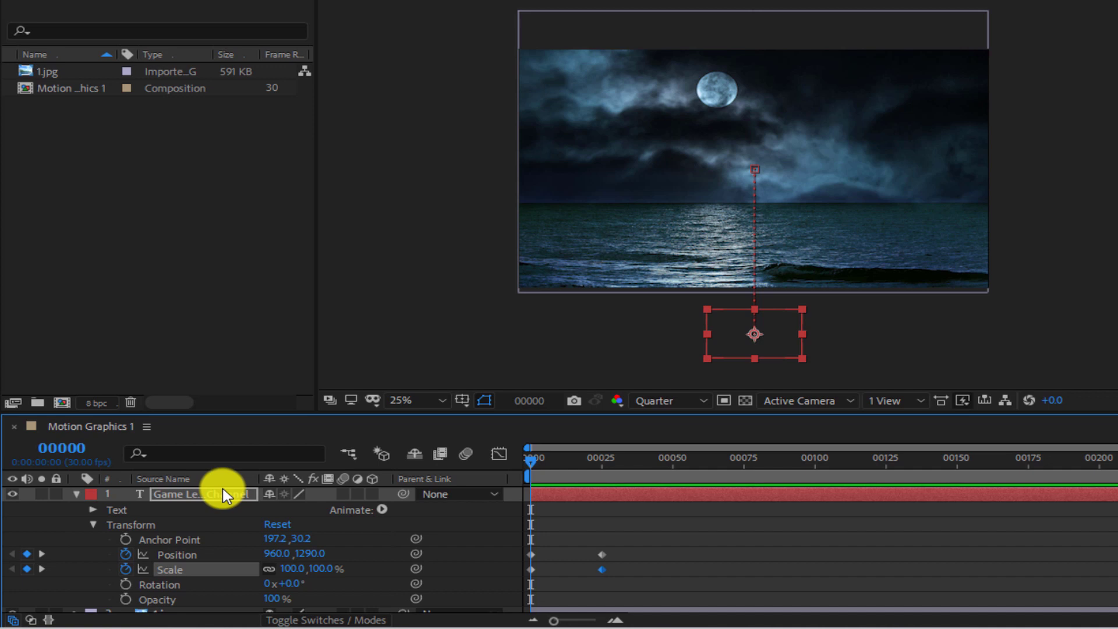
pyautogui.scroll(-1, 119, 564)
pyautogui.click(125, 590)
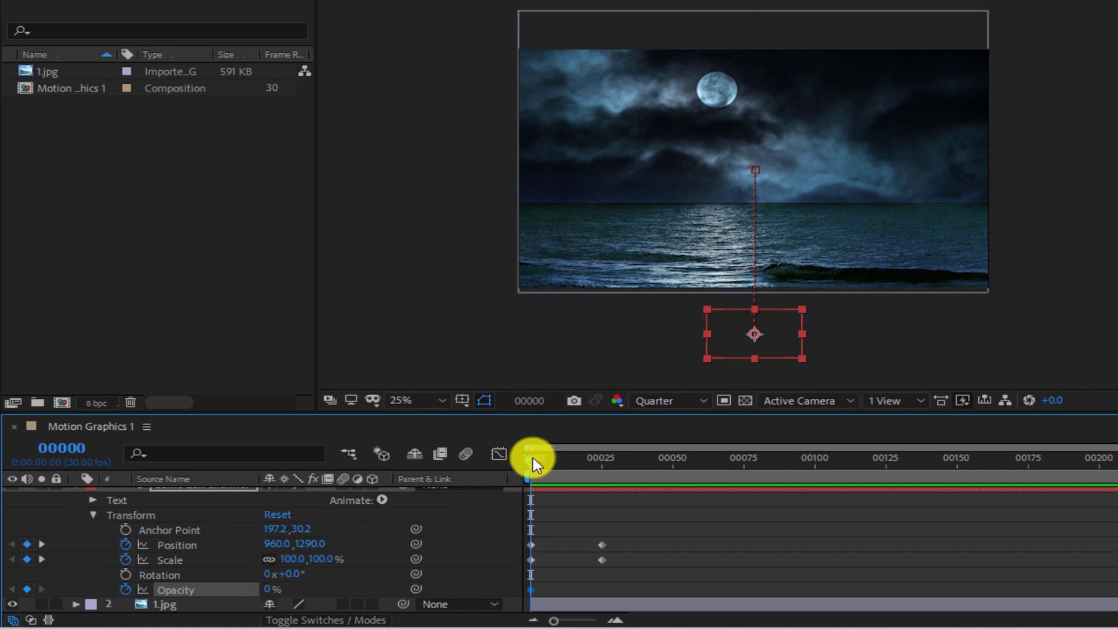
pyautogui.moveTo(559, 464); pyautogui.dragTo(595, 468)
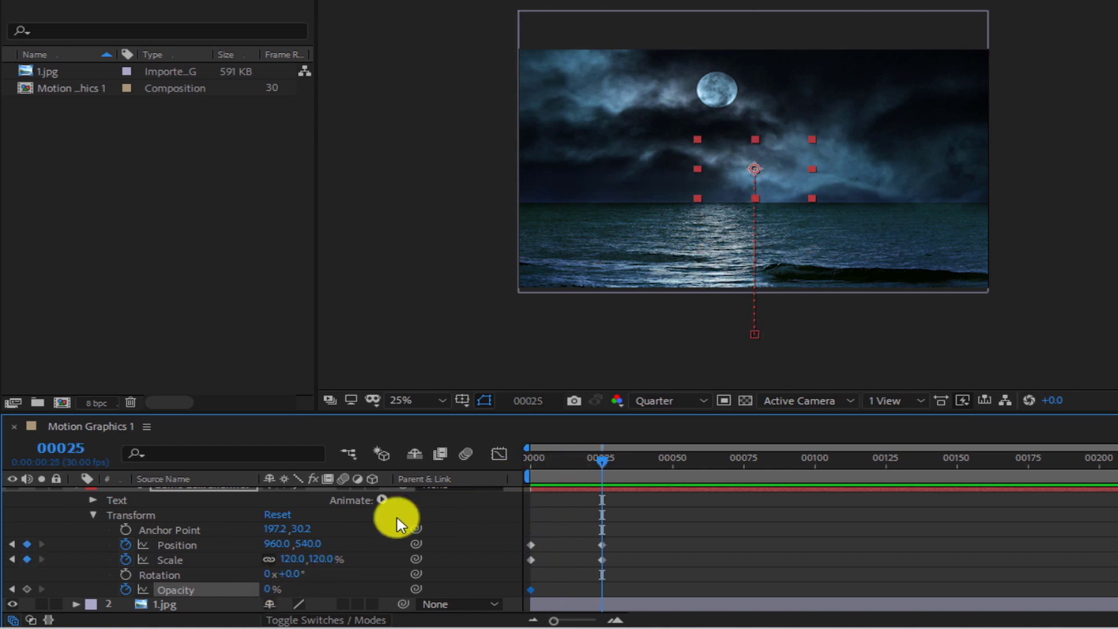
pyautogui.click(269, 590)
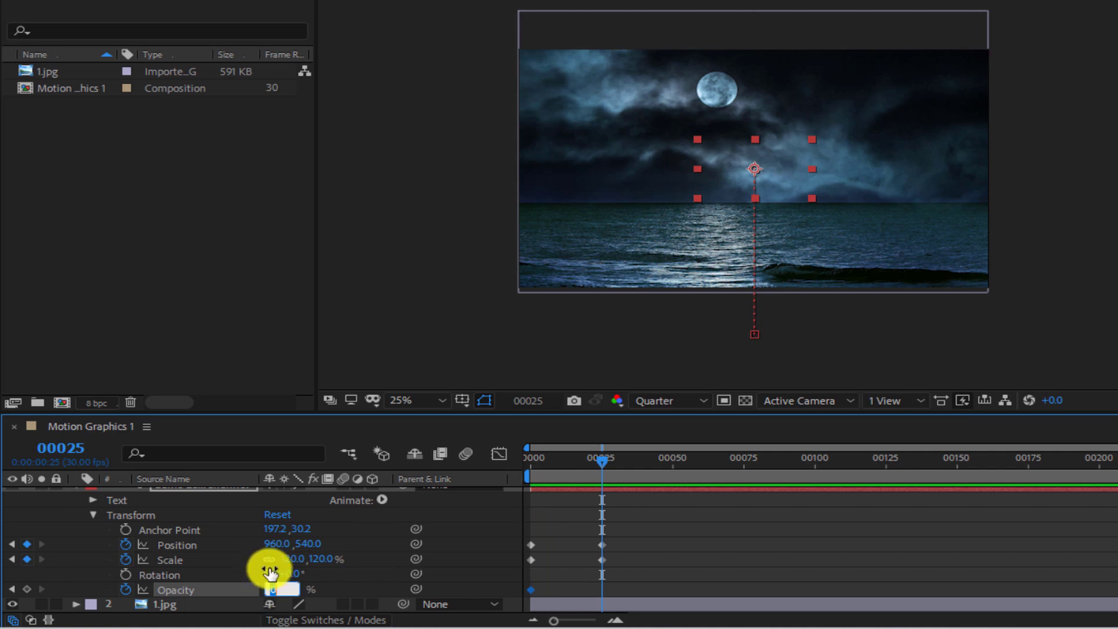
pyautogui.press('Return')
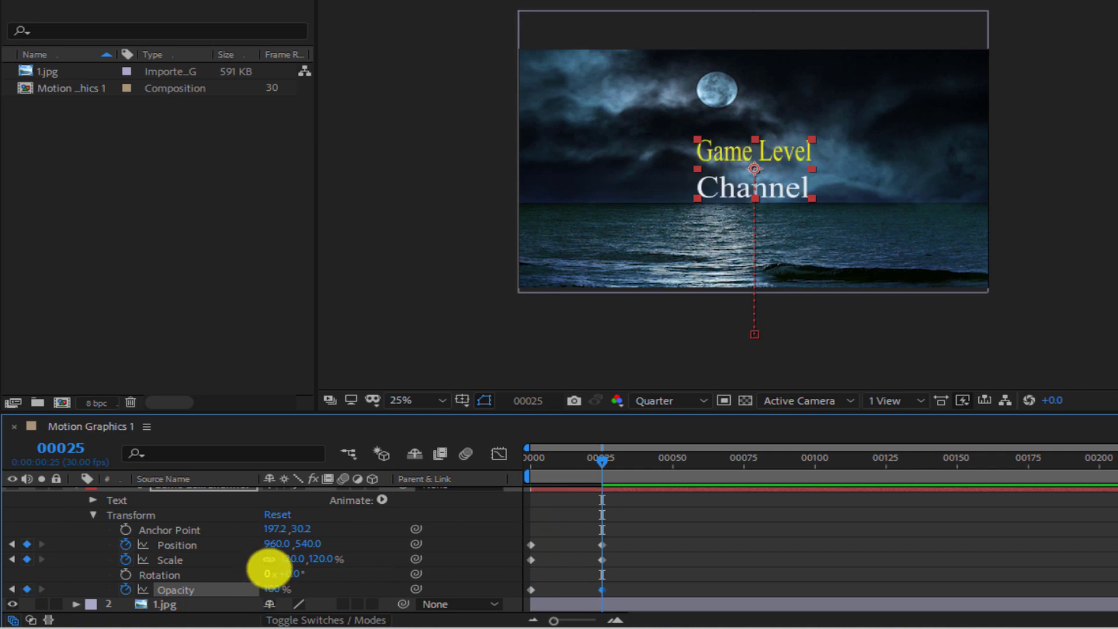
pyautogui.moveTo(589, 464); pyautogui.dragTo(492, 464)
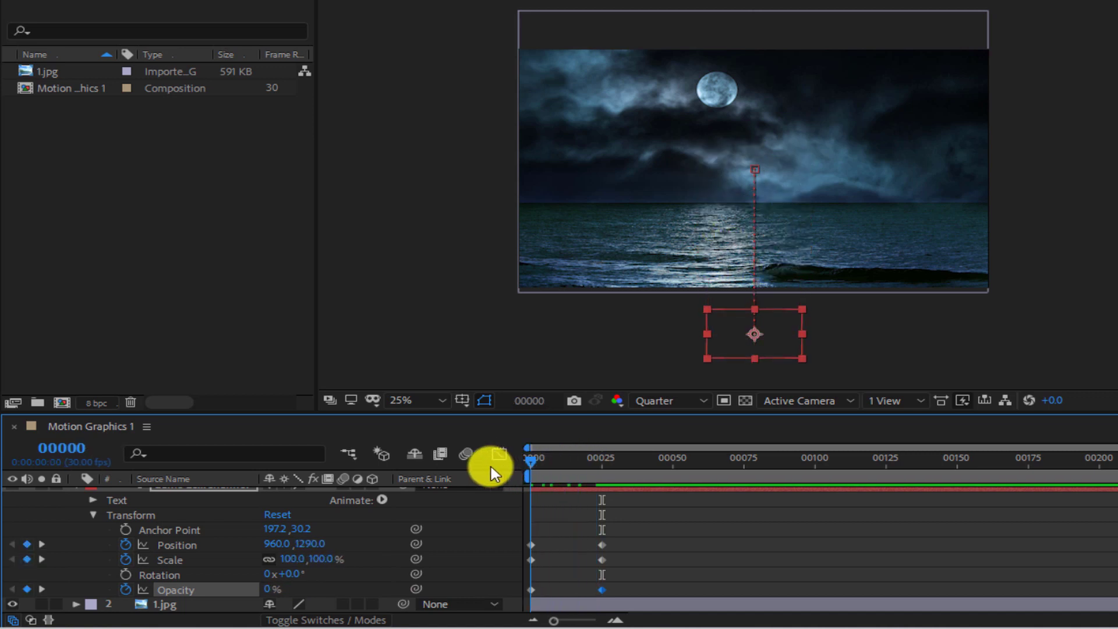
# Play the text animation from frame 0 twice to check the fade-in together with the rise and scaling
pyautogui.press('space')
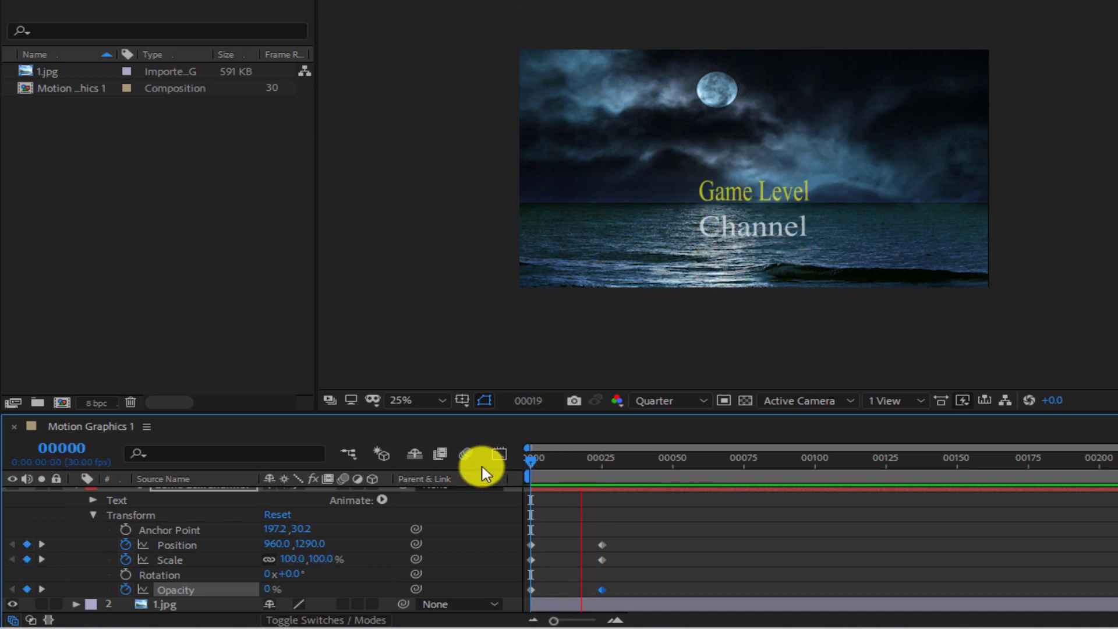
pyautogui.click(627, 464)
pyautogui.moveTo(627, 464); pyautogui.dragTo(389, 454)
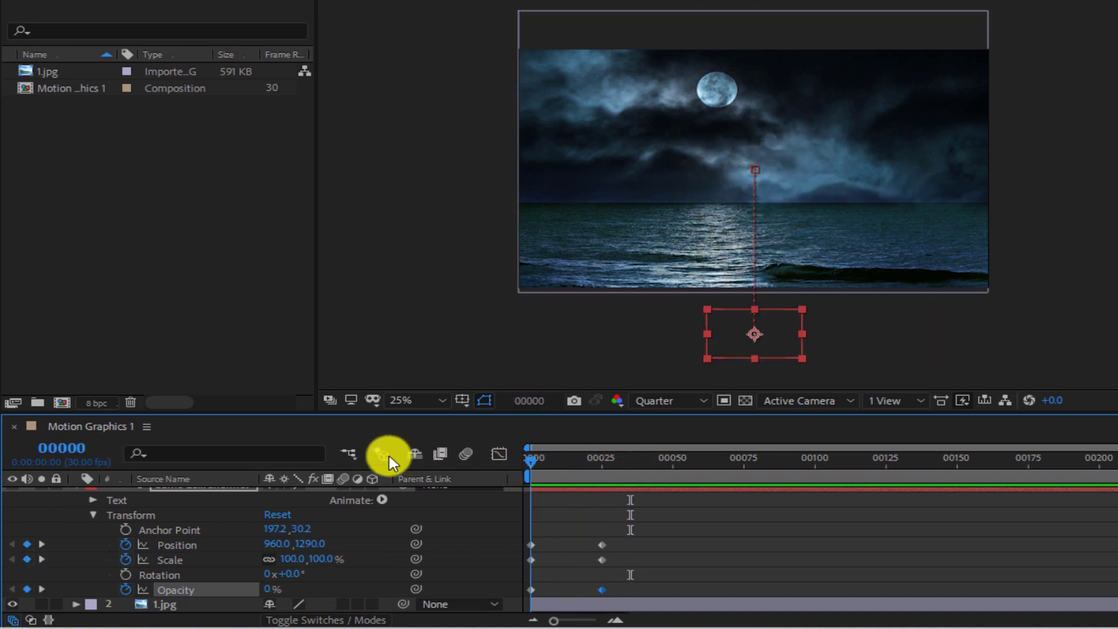
pyautogui.press('space')
pyautogui.press('space')
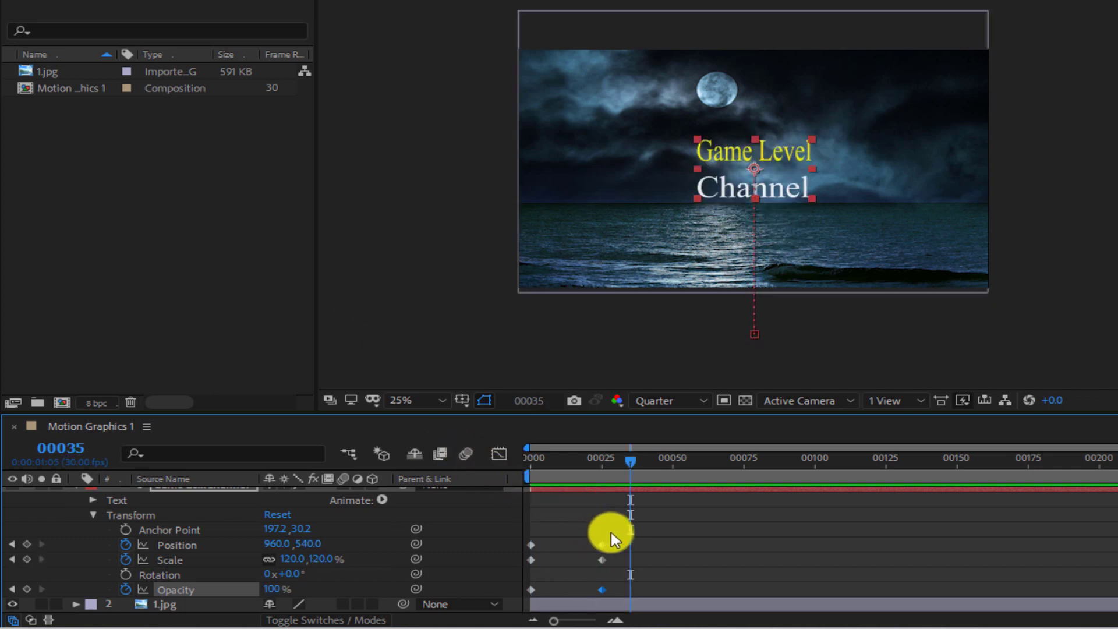
# Apply Easy Ease In to the text layer's Position, Scale and Opacity keyframes at frame 25
pyautogui.moveTo(616, 530); pyautogui.dragTo(605, 596)
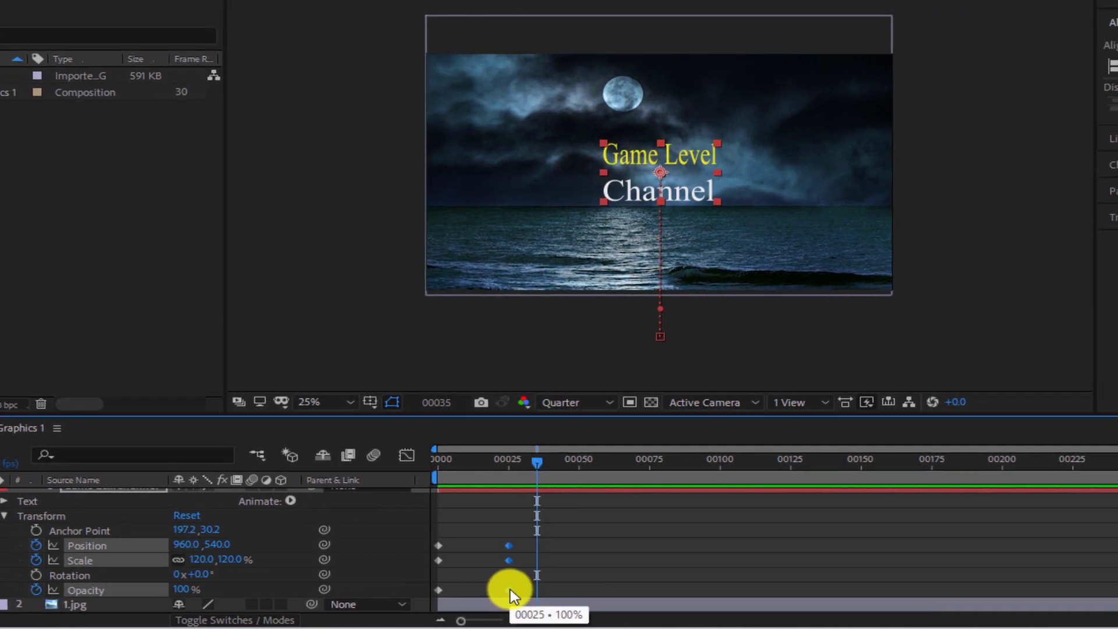
pyautogui.rightClick(508, 590)
pyautogui.moveTo(611, 577)
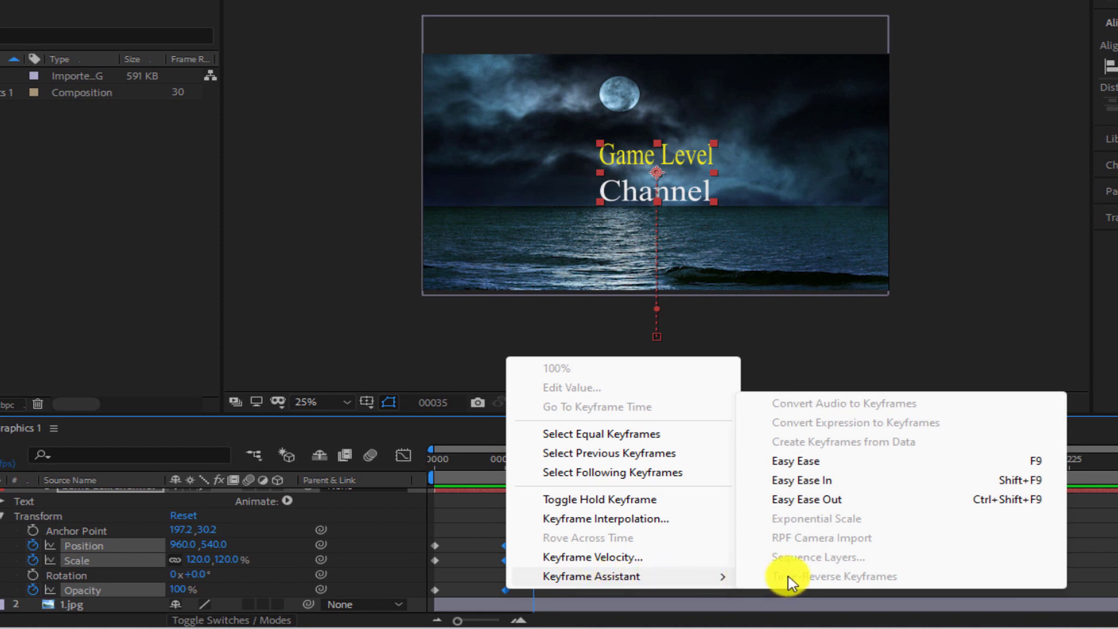
pyautogui.click(813, 486)
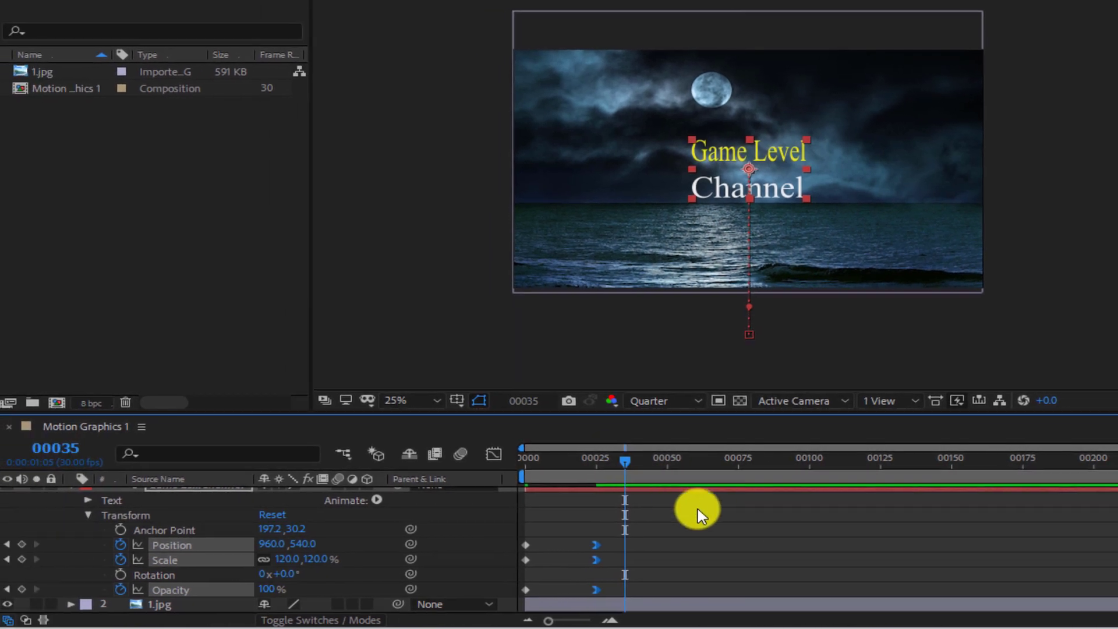
# Play the eased text animation from frame 0 twice to check how it slows down, and return to frame 0
pyautogui.moveTo(633, 464); pyautogui.dragTo(507, 460)
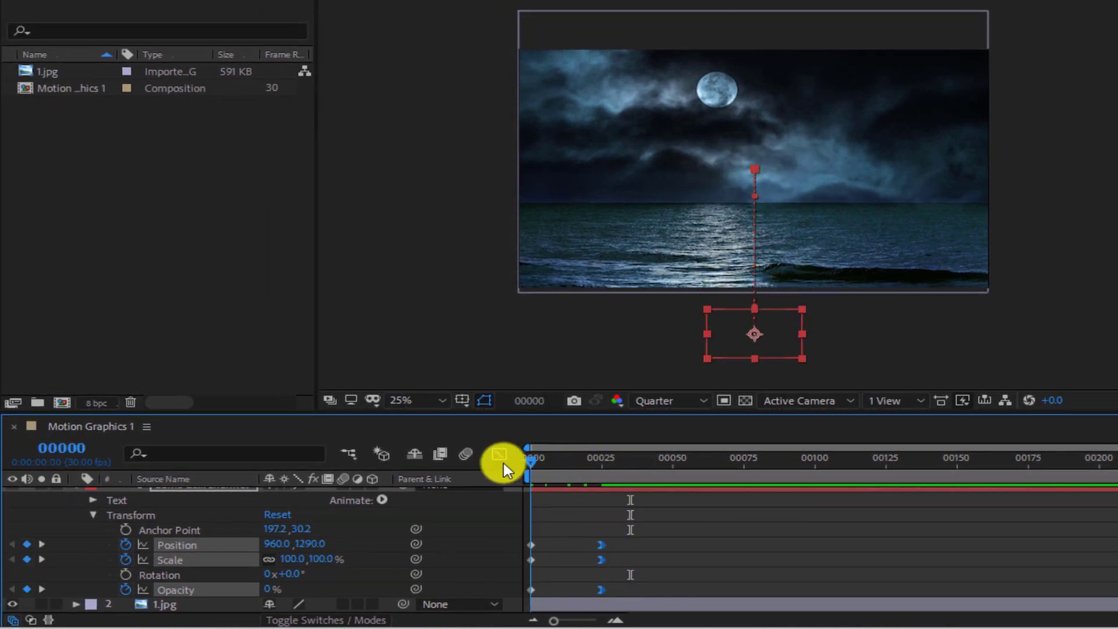
pyautogui.press('space')
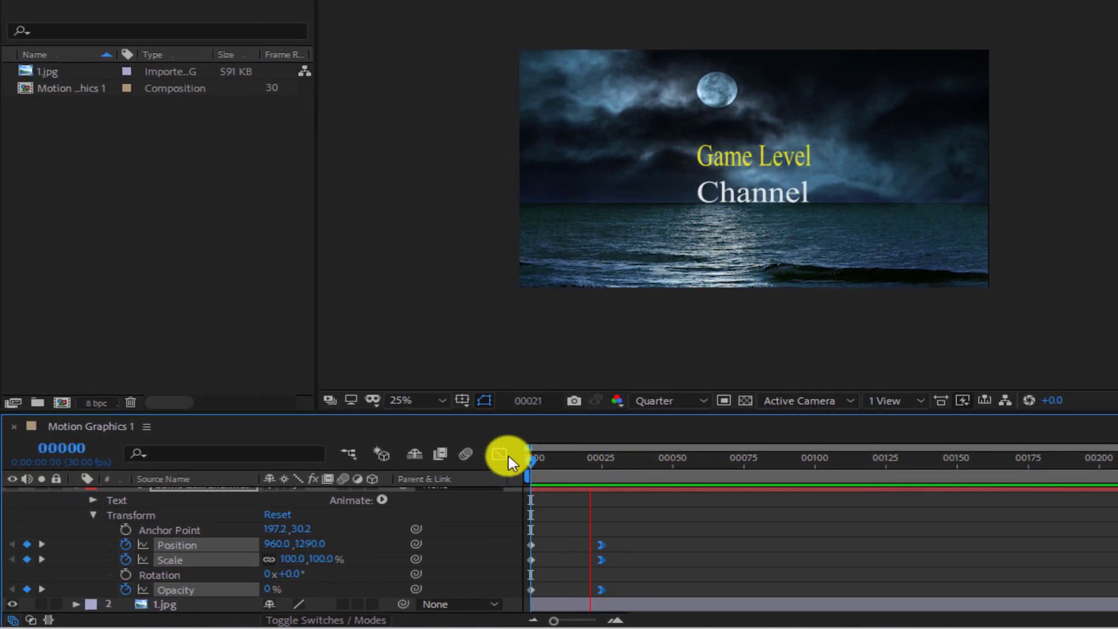
pyautogui.press('space')
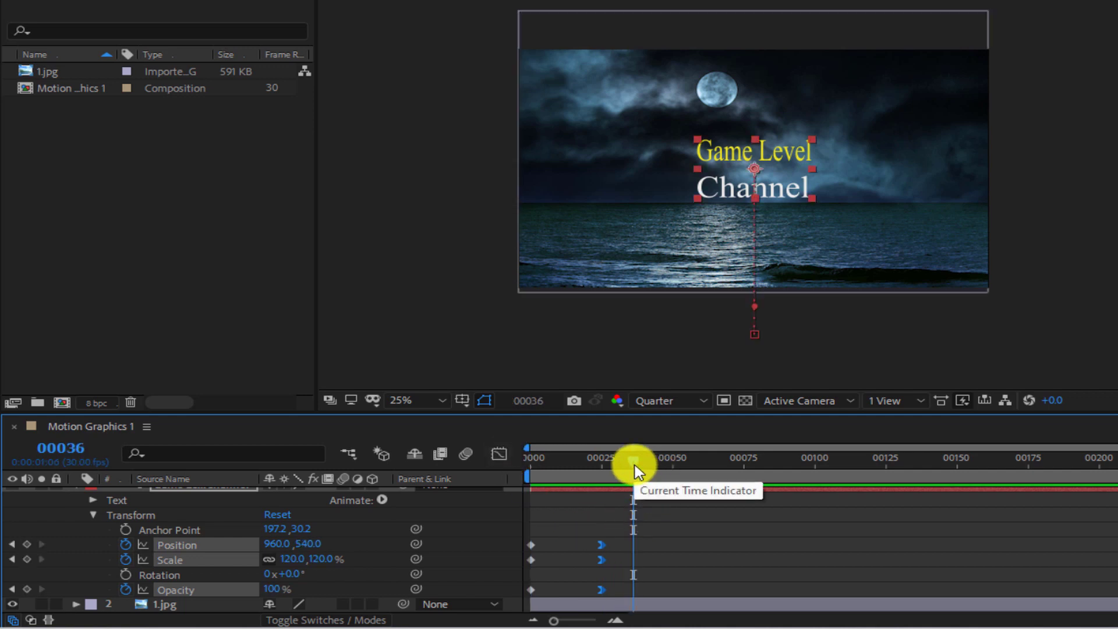
pyautogui.moveTo(635, 465); pyautogui.dragTo(473, 475)
pyautogui.press('space')
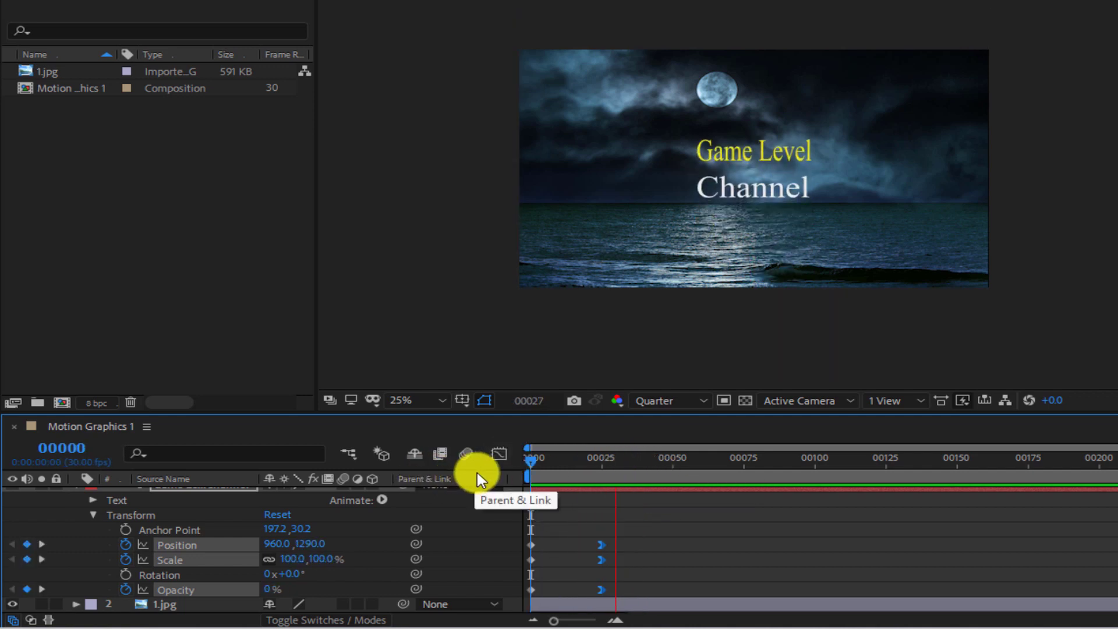
pyautogui.press('space')
pyautogui.moveTo(627, 470); pyautogui.dragTo(511, 462)
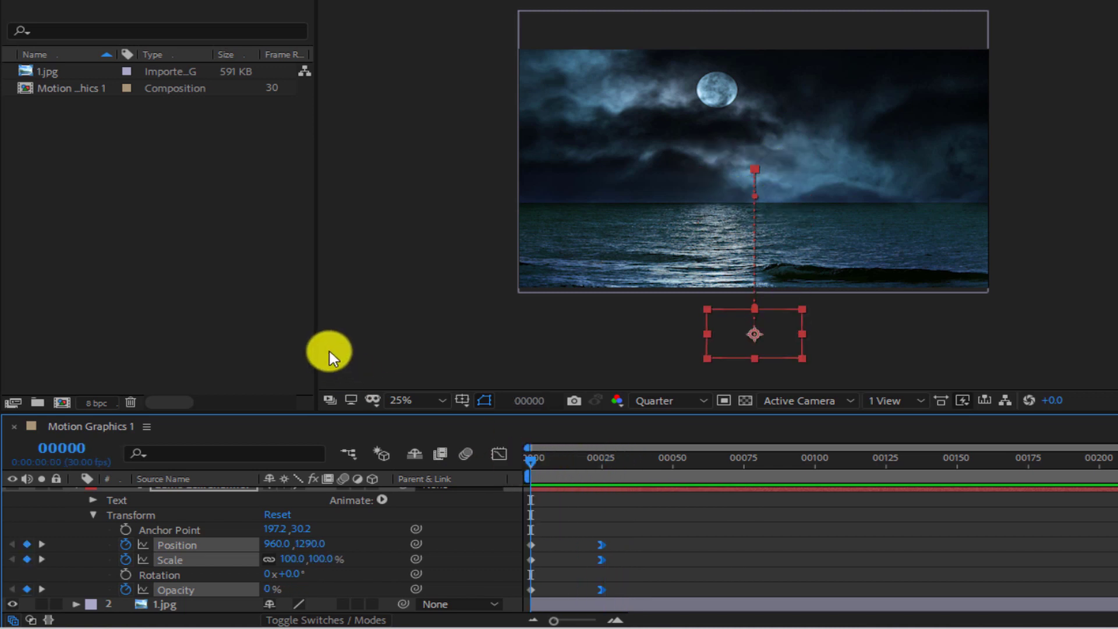
# Enable motion blur on the Game Level Channel text layer and for the composition, checking that the Switches column is shown
pyautogui.scroll(1, 326, 570)
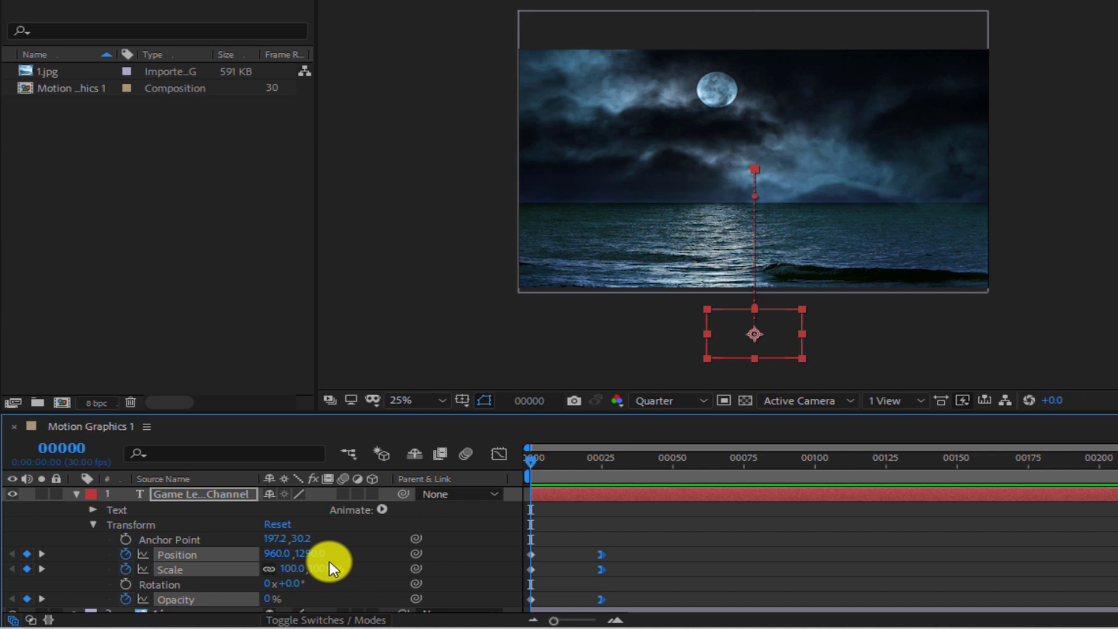
pyautogui.click(344, 494)
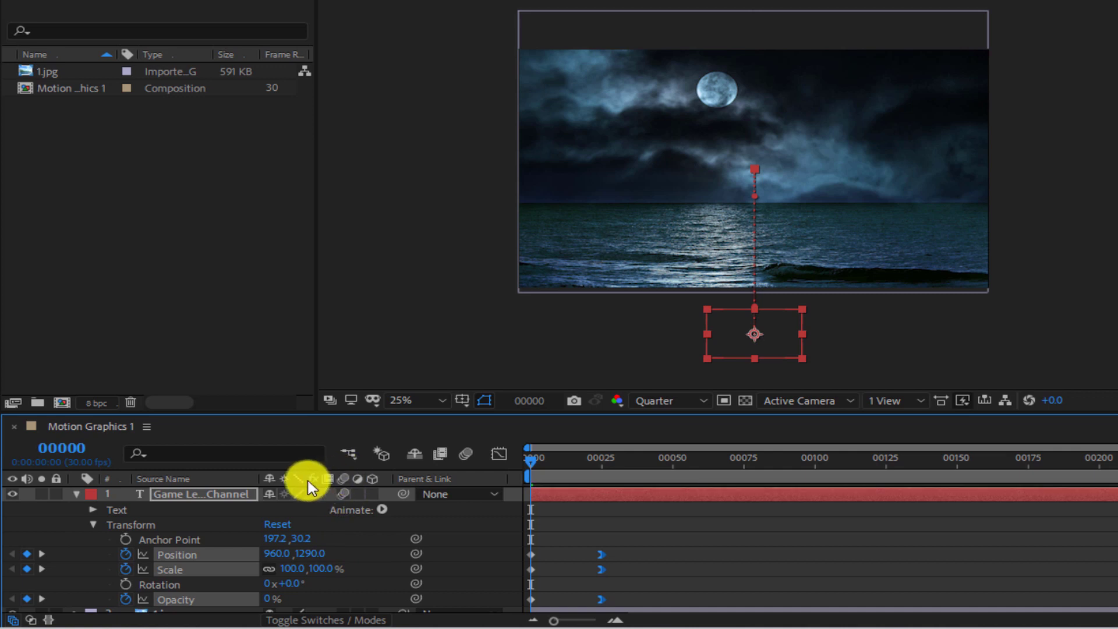
pyautogui.rightClick(254, 483)
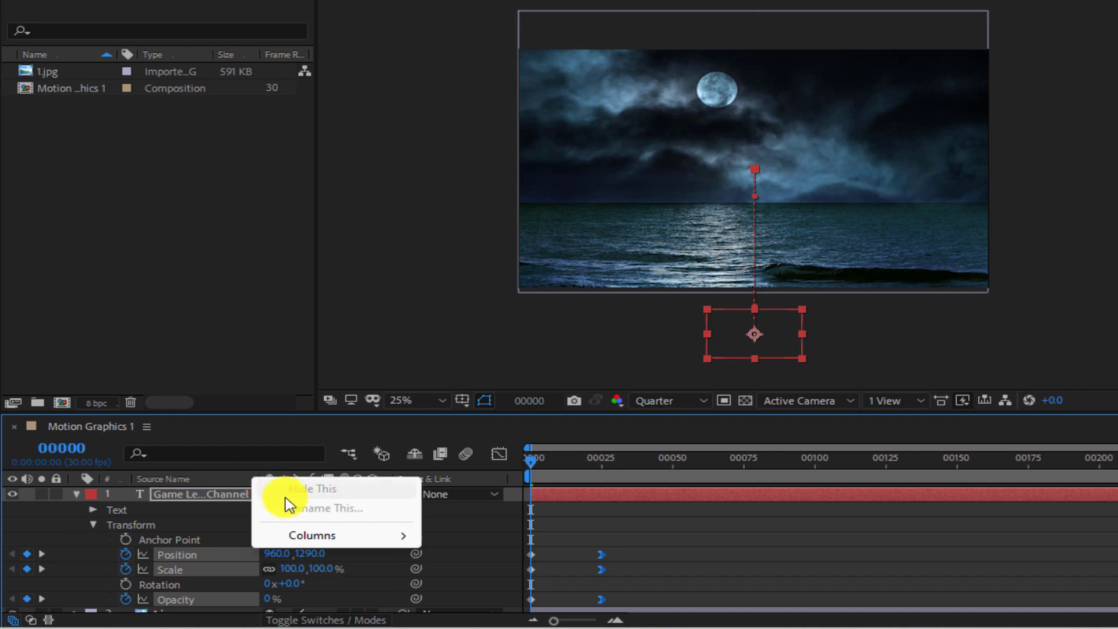
pyautogui.moveTo(319, 539)
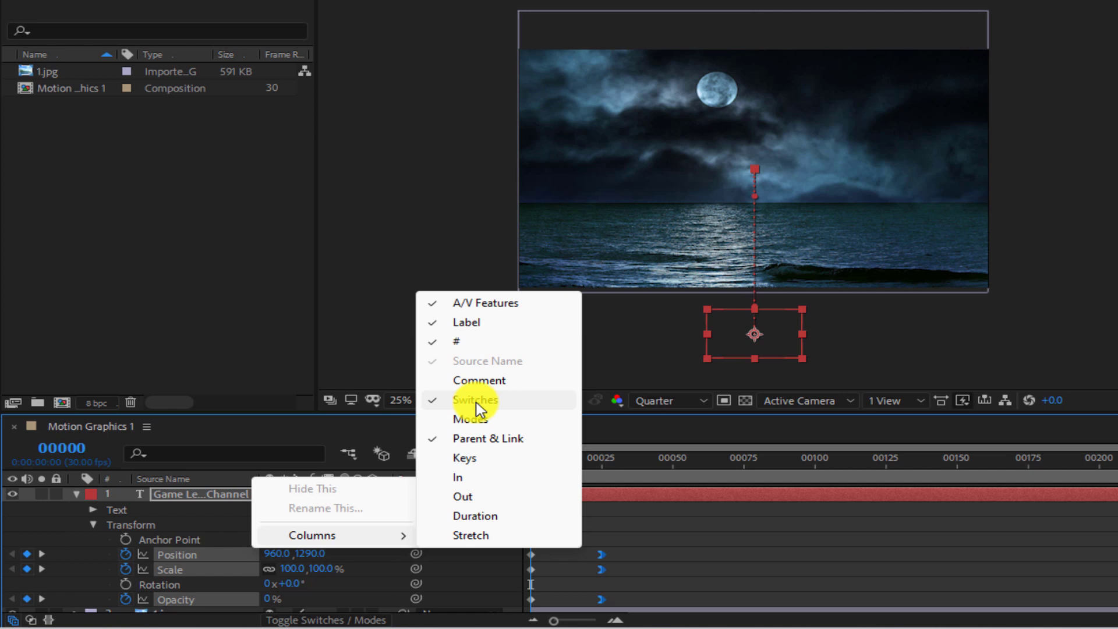
pyautogui.click(238, 484)
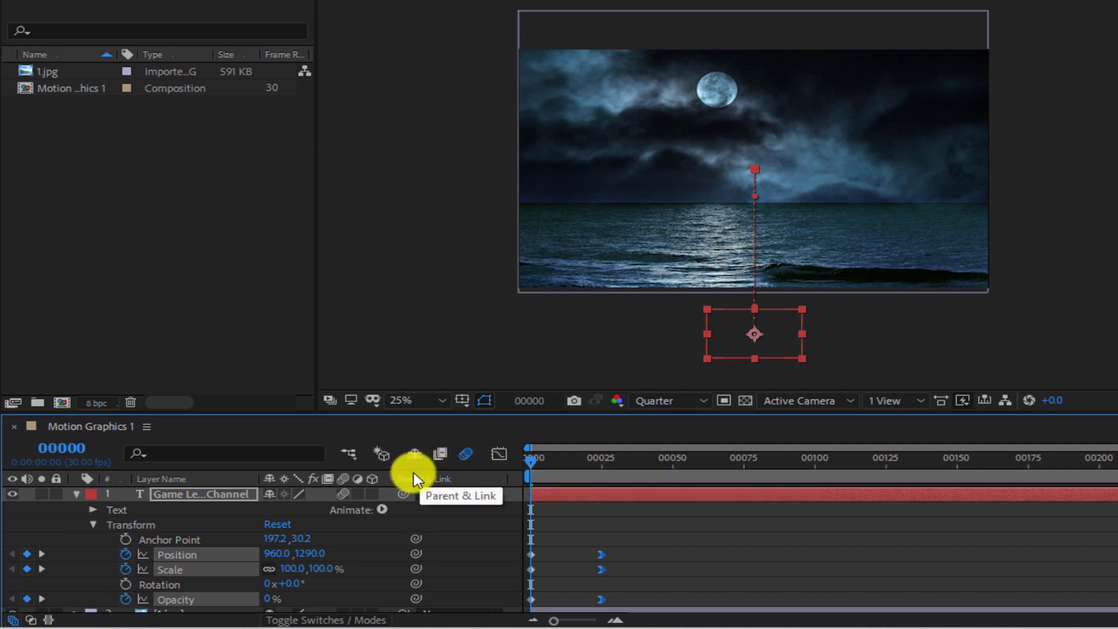
pyautogui.click(432, 467)
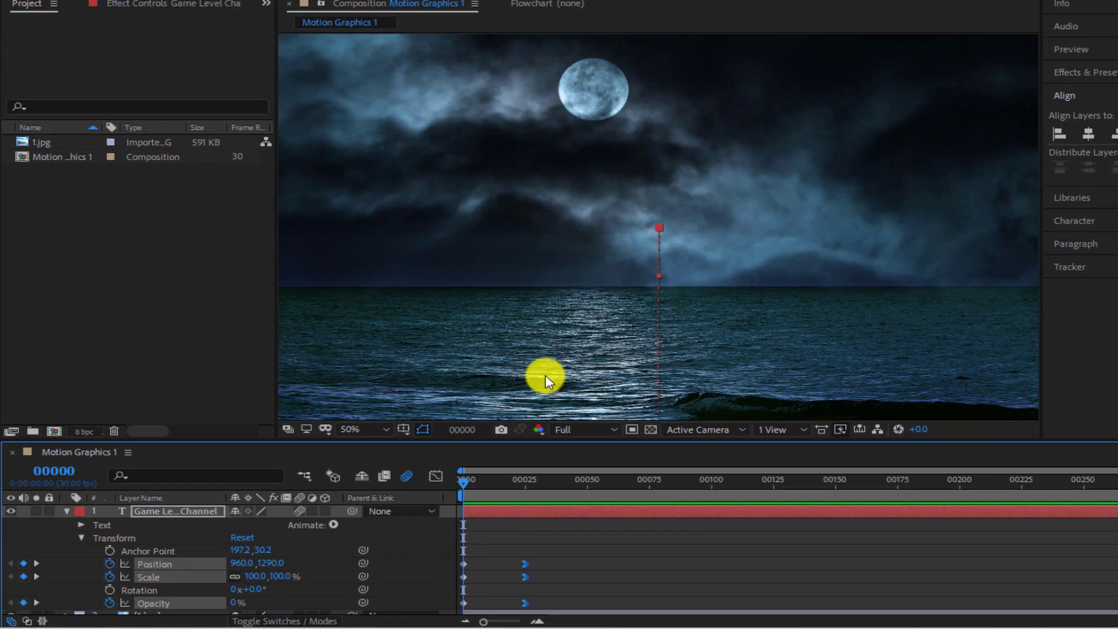
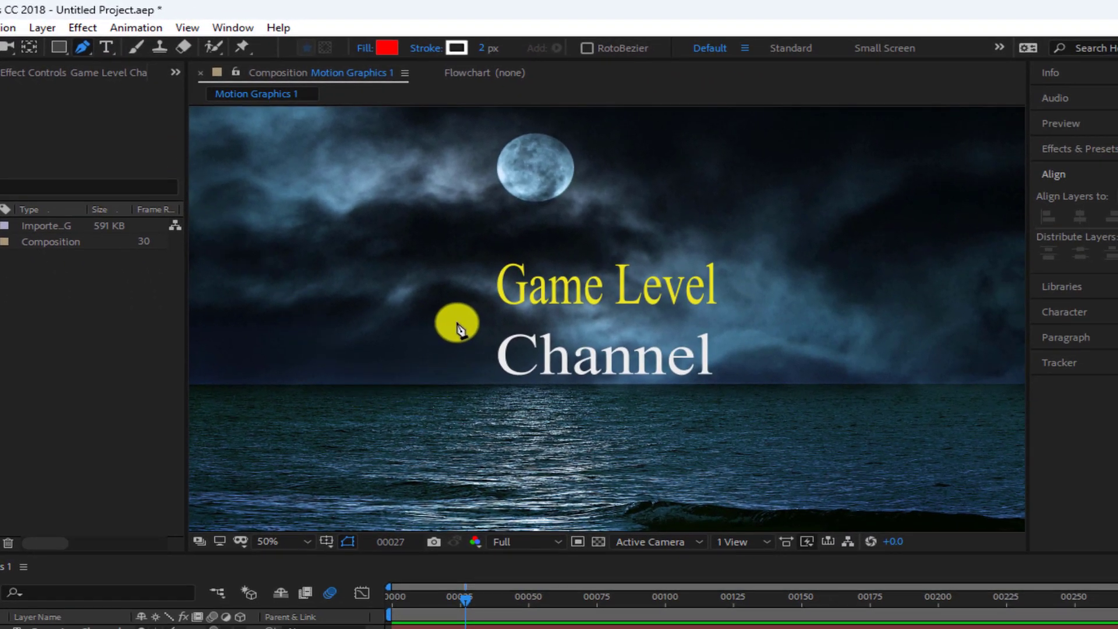
# With the Pen tool, draw a three-point curved path from beside the title, under "Channel", to the water below its end
pyautogui.click(457, 321)
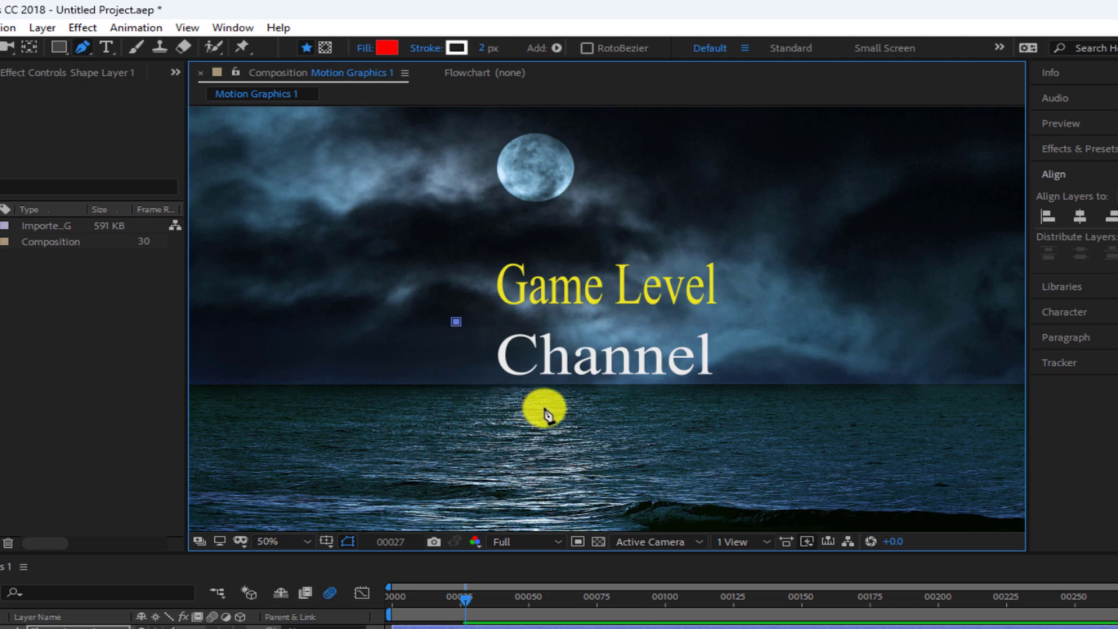
pyautogui.moveTo(539, 408); pyautogui.dragTo(609, 409)
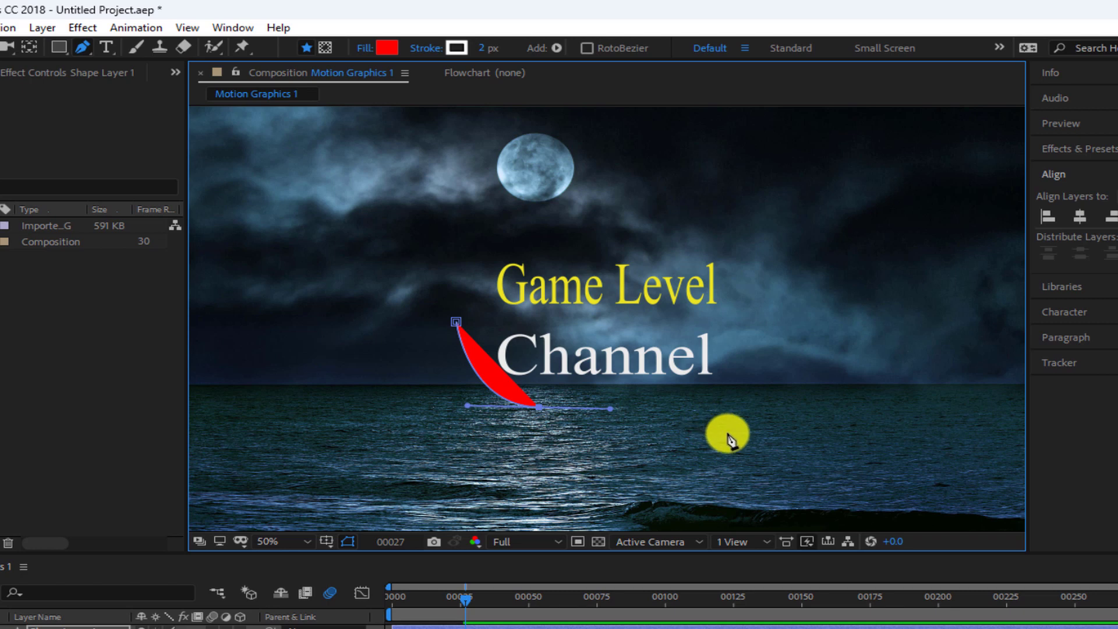
pyautogui.moveTo(727, 432); pyautogui.dragTo(729, 484)
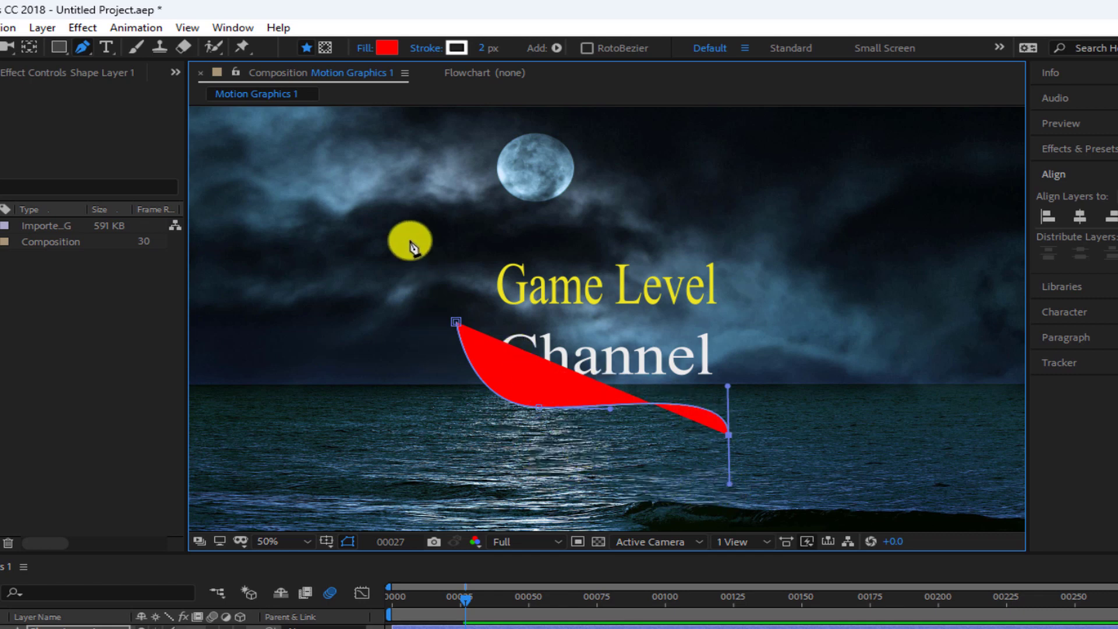
# Set the curved shape's fill to None
pyautogui.click(362, 49)
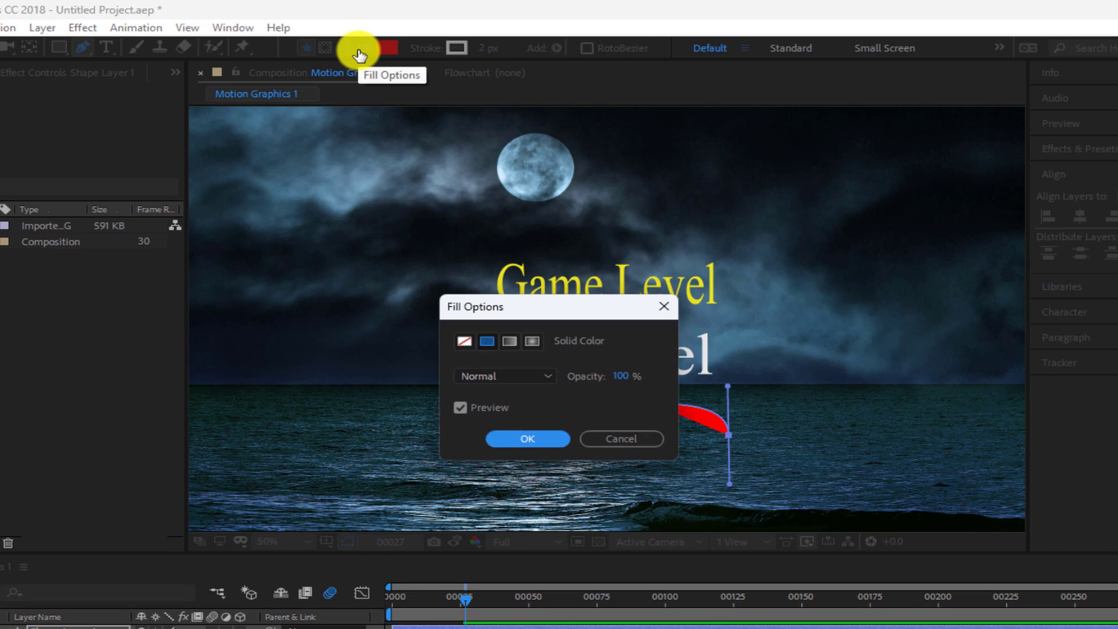
pyautogui.click(465, 342)
pyautogui.click(534, 439)
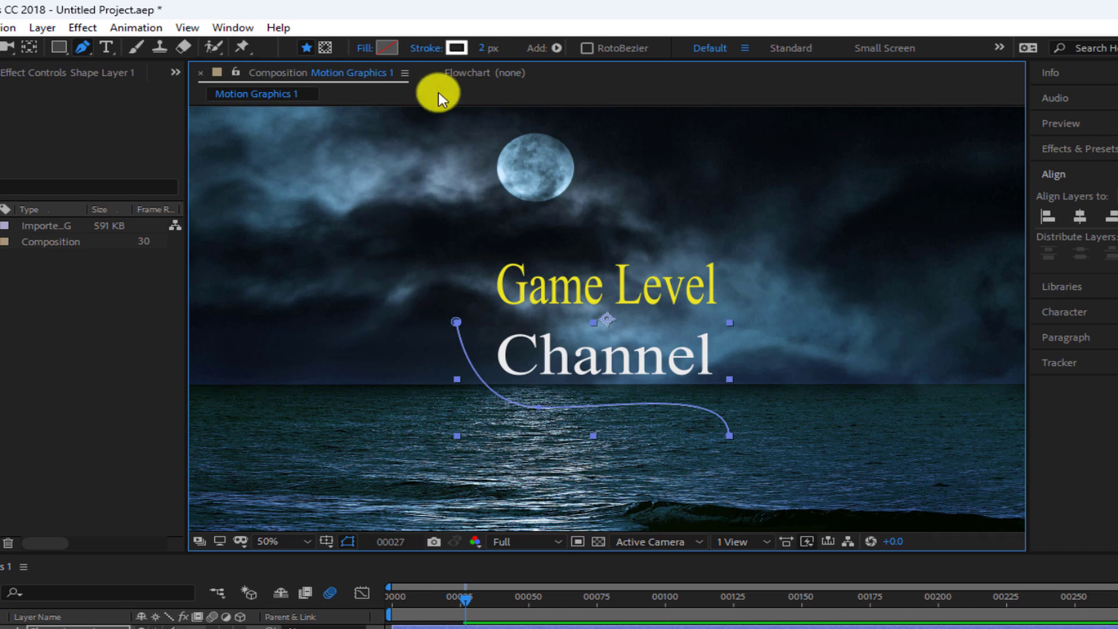
# Set the curved shape's stroke to white (FFFFFF) with a width of 3 px
pyautogui.click(458, 48)
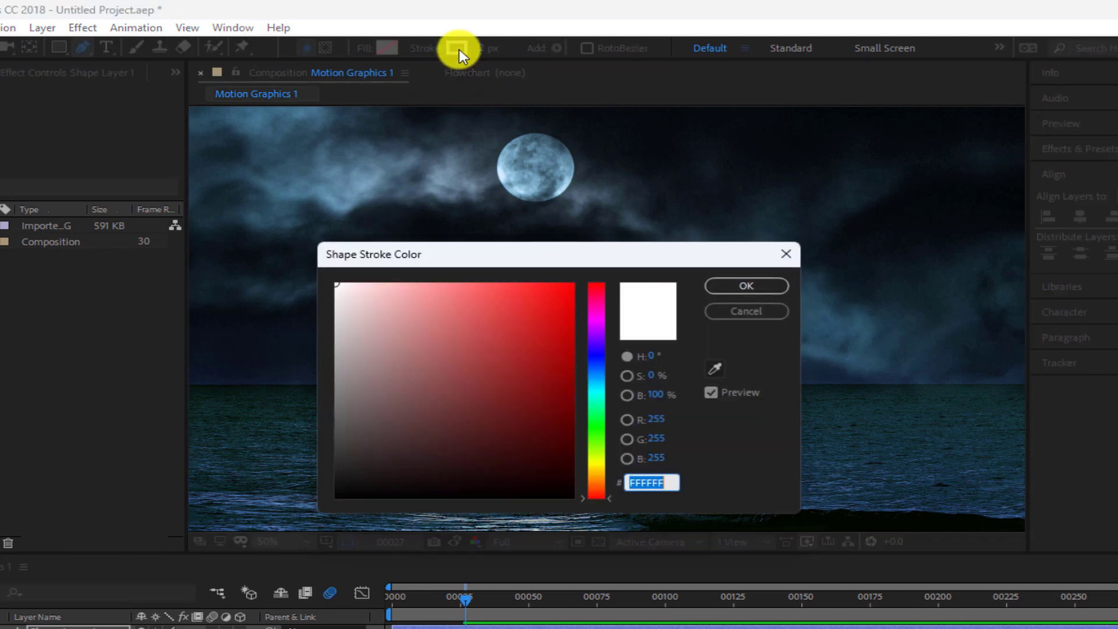
pyautogui.click(472, 337)
pyautogui.click(506, 487)
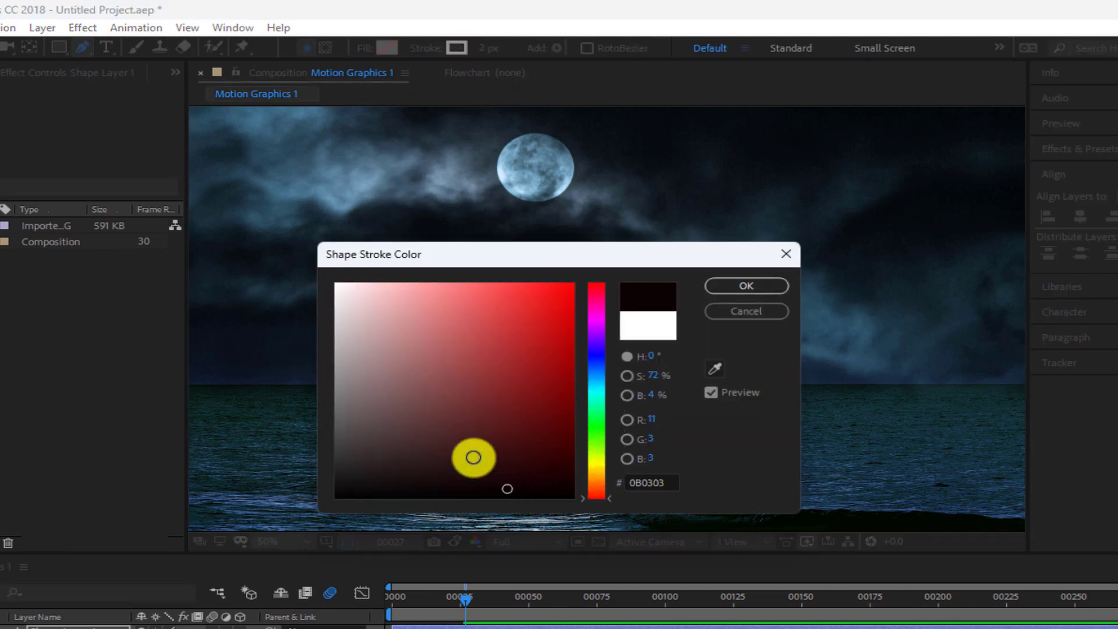
pyautogui.click(437, 416)
pyautogui.moveTo(355, 334); pyautogui.dragTo(312, 264)
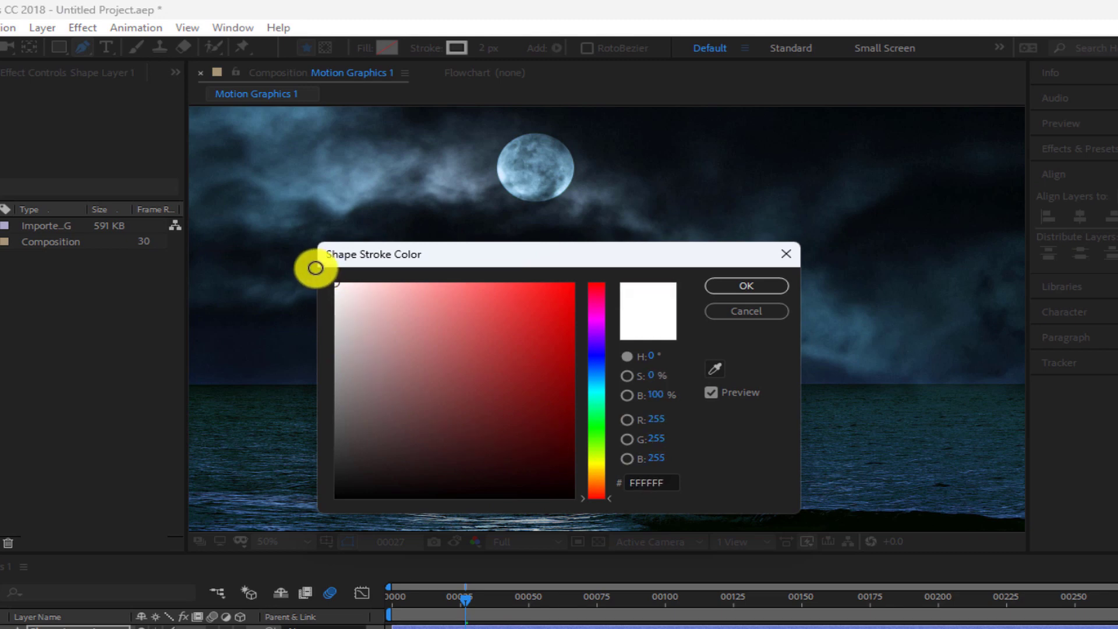
pyautogui.click(725, 285)
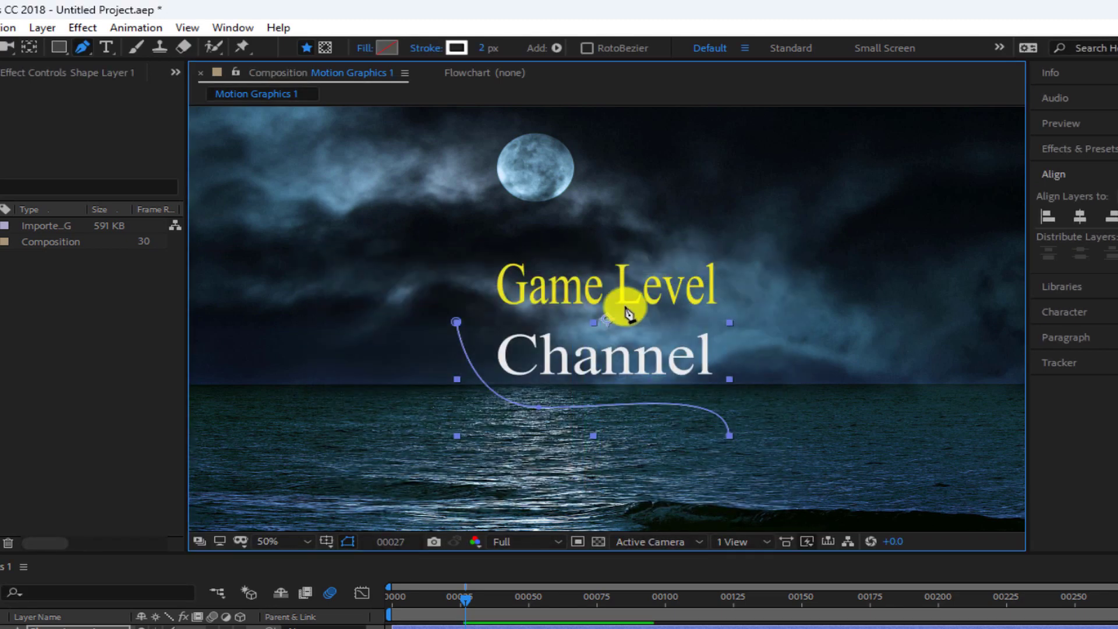
pyautogui.click(486, 50)
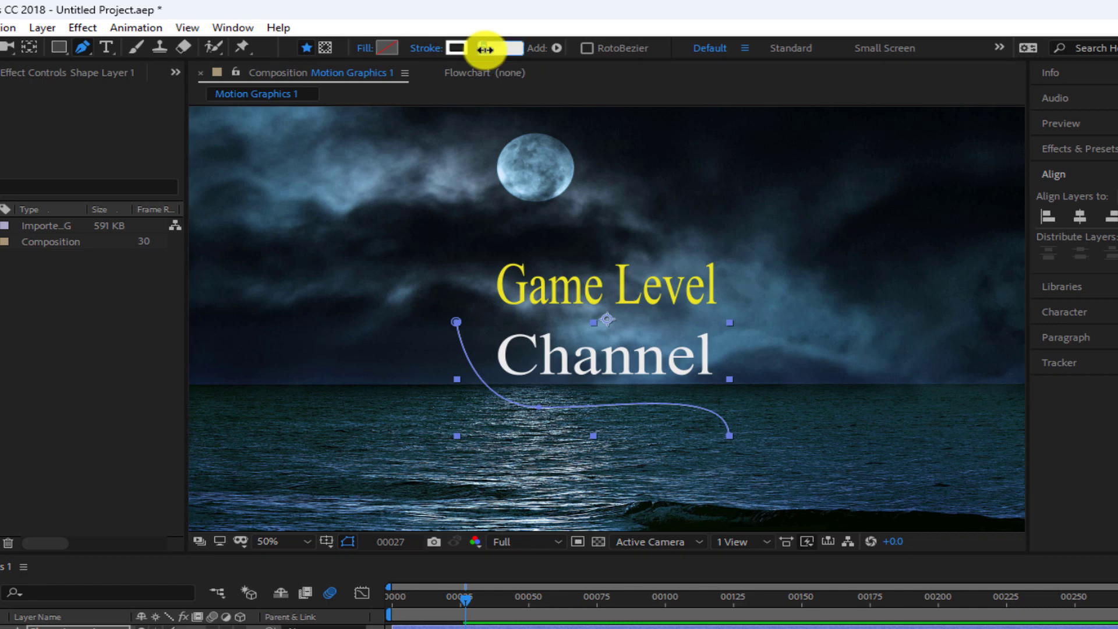
pyautogui.write('3')
pyautogui.press('Return')
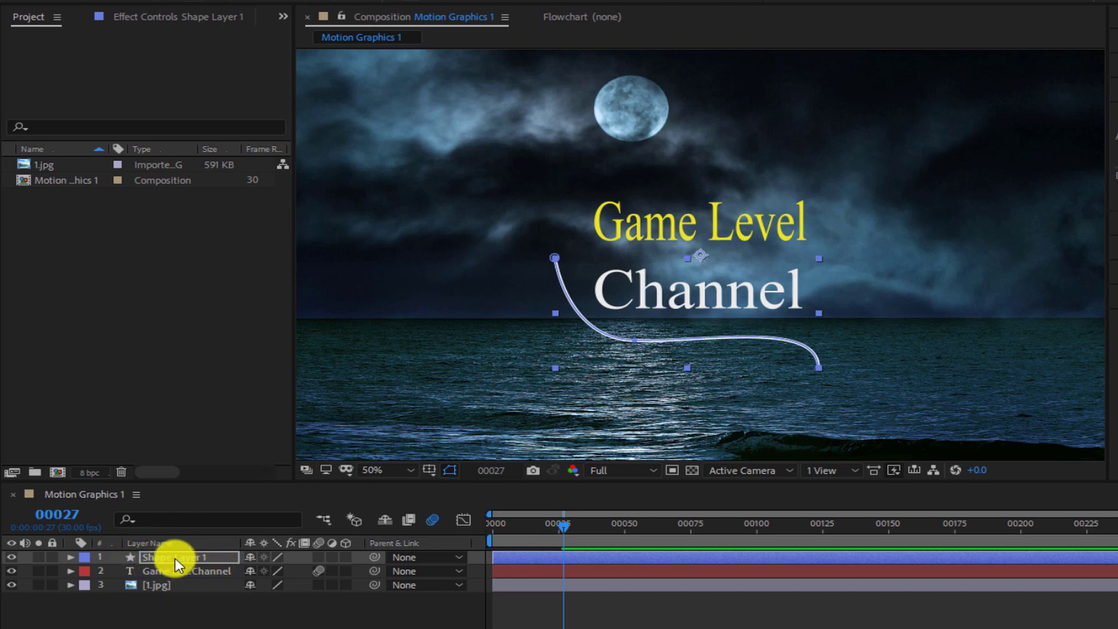
# Rename the new shape layer as "Line 1"
pyautogui.rightClick(174, 558)
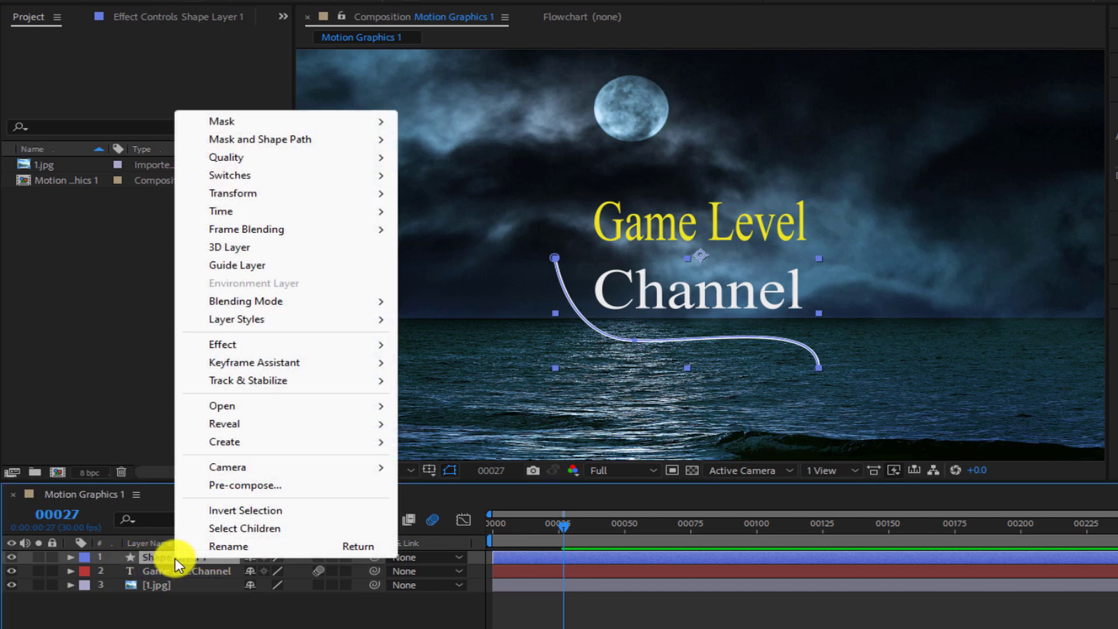
pyautogui.click(191, 550)
pyautogui.write('Line')
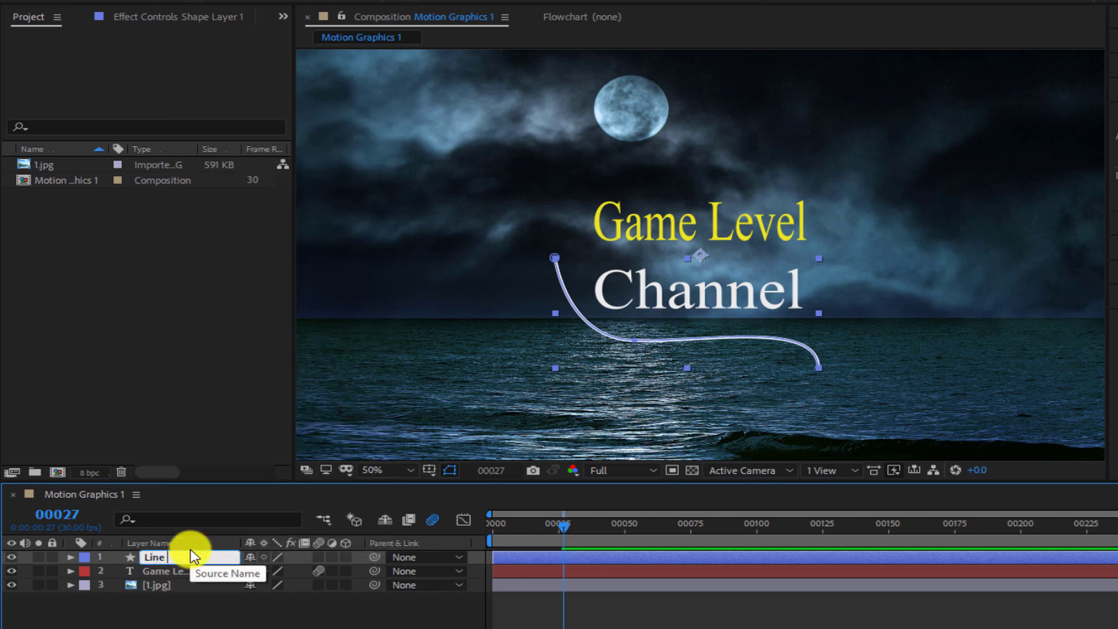
pyautogui.write(' 1')
pyautogui.press('Return')
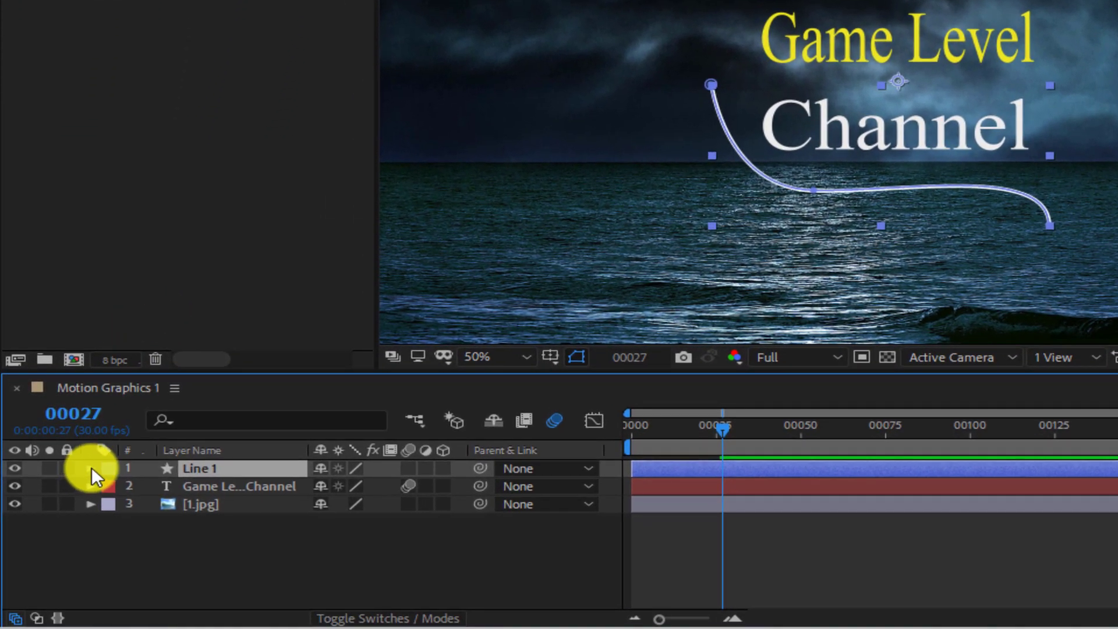
# Set the line cap of the Line 1 layer's stroke to Round Cap
pyautogui.click(90, 468)
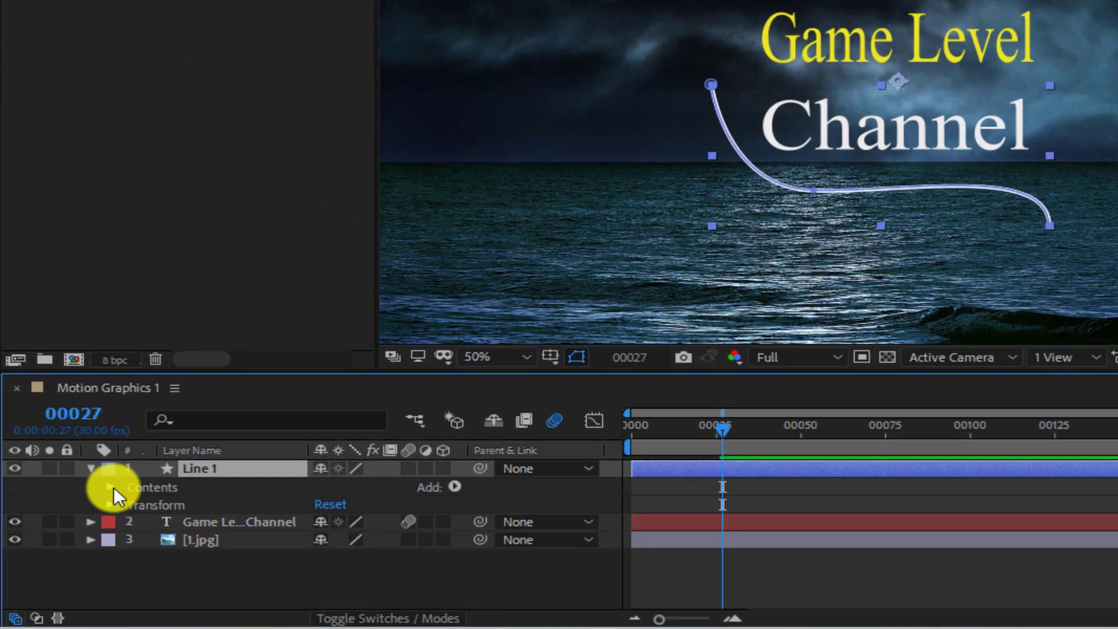
pyautogui.click(110, 487)
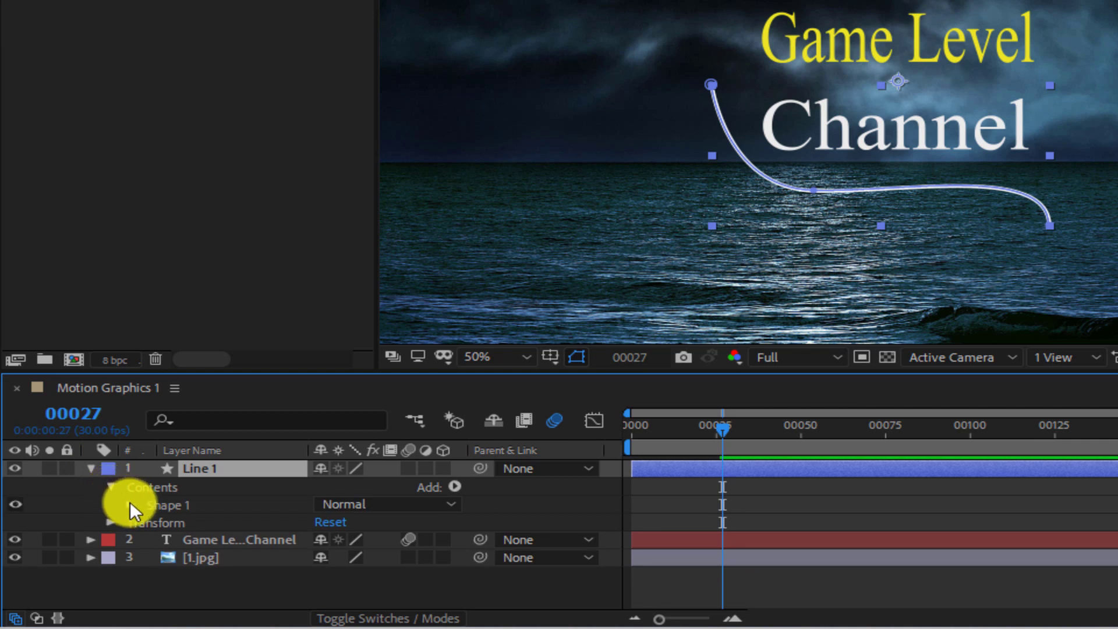
pyautogui.click(130, 503)
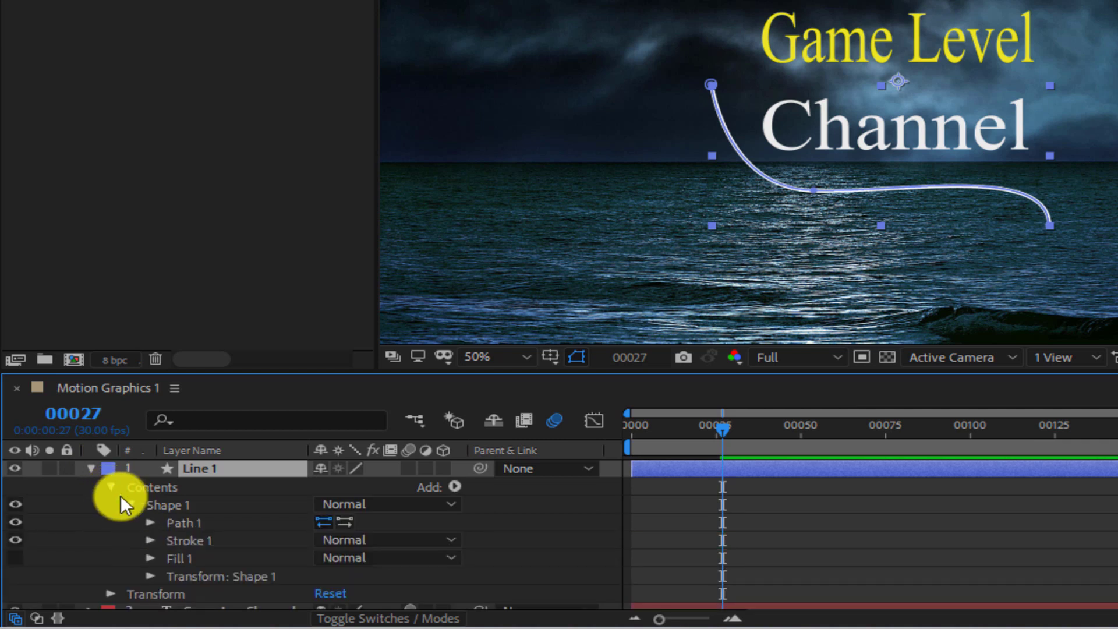
pyautogui.click(150, 540)
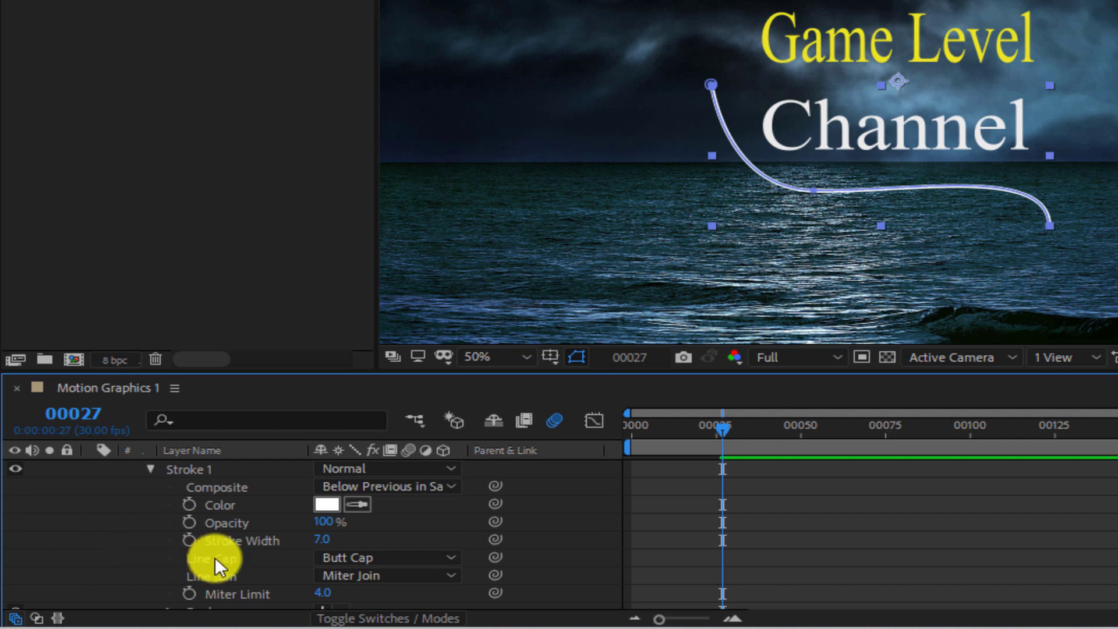
pyautogui.click(444, 559)
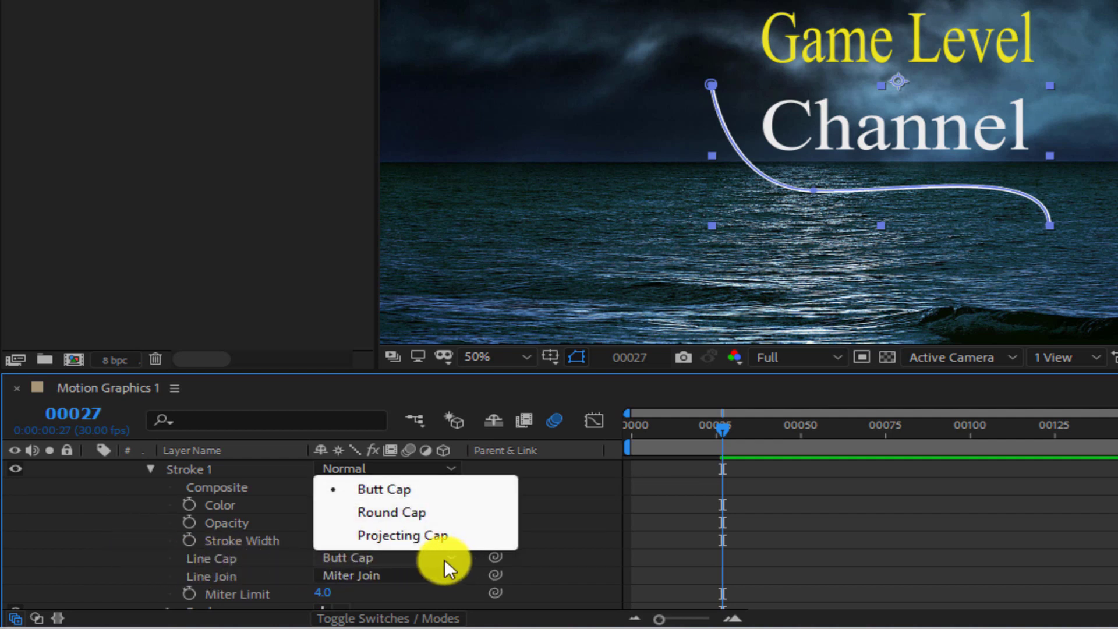
pyautogui.click(408, 512)
# Add Trim Paths to the Line 1 shape layer and expand its properties
pyautogui.scroll(3, 222, 547)
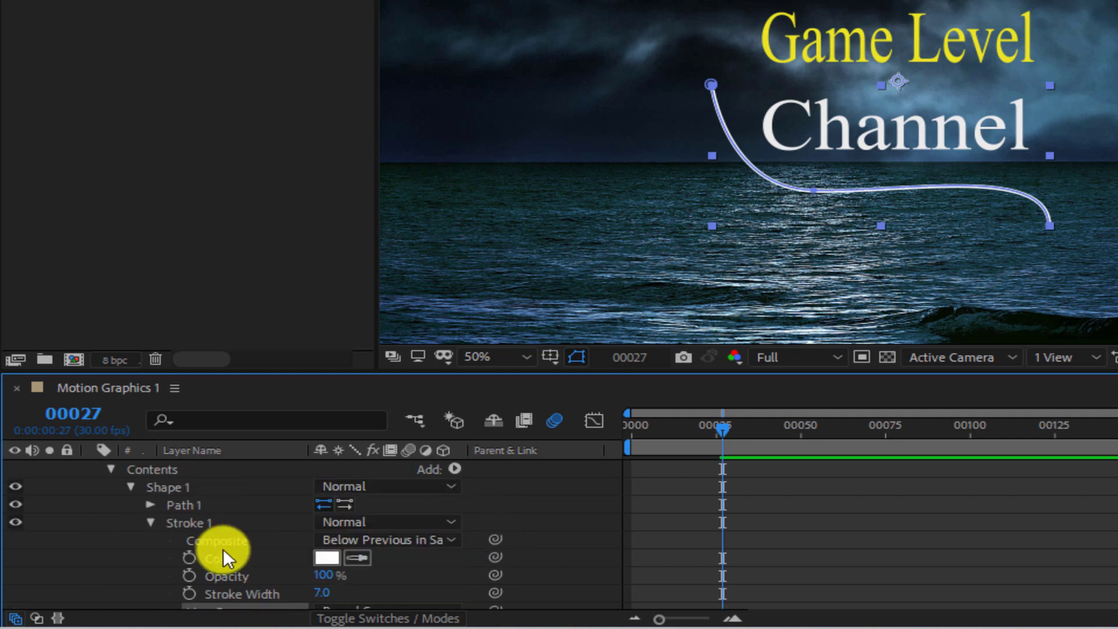
pyautogui.scroll(1, 303, 538)
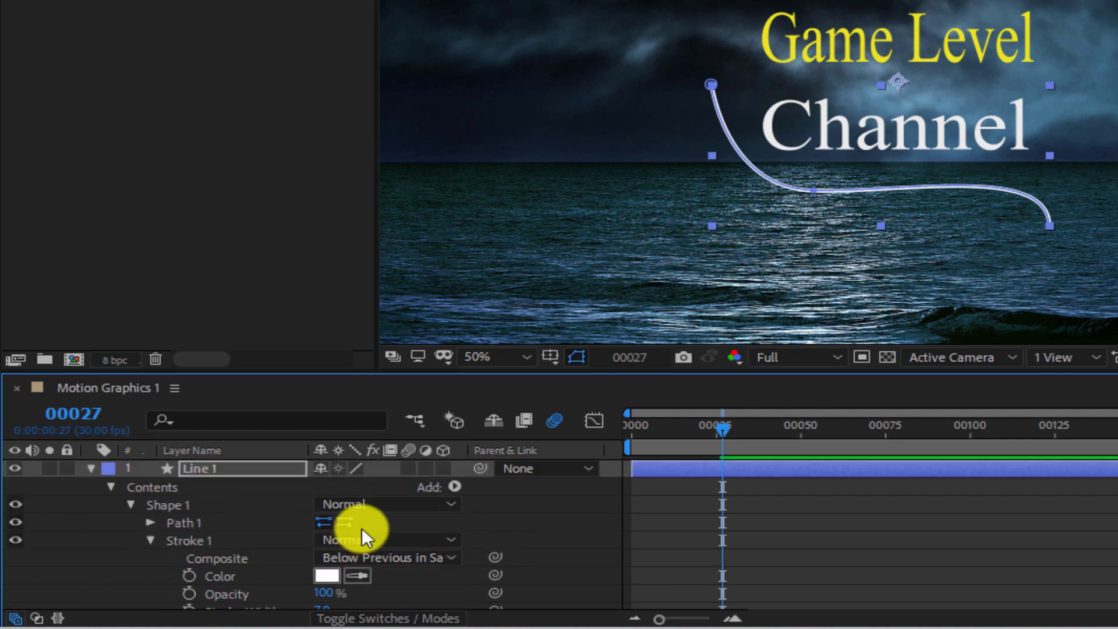
pyautogui.click(455, 487)
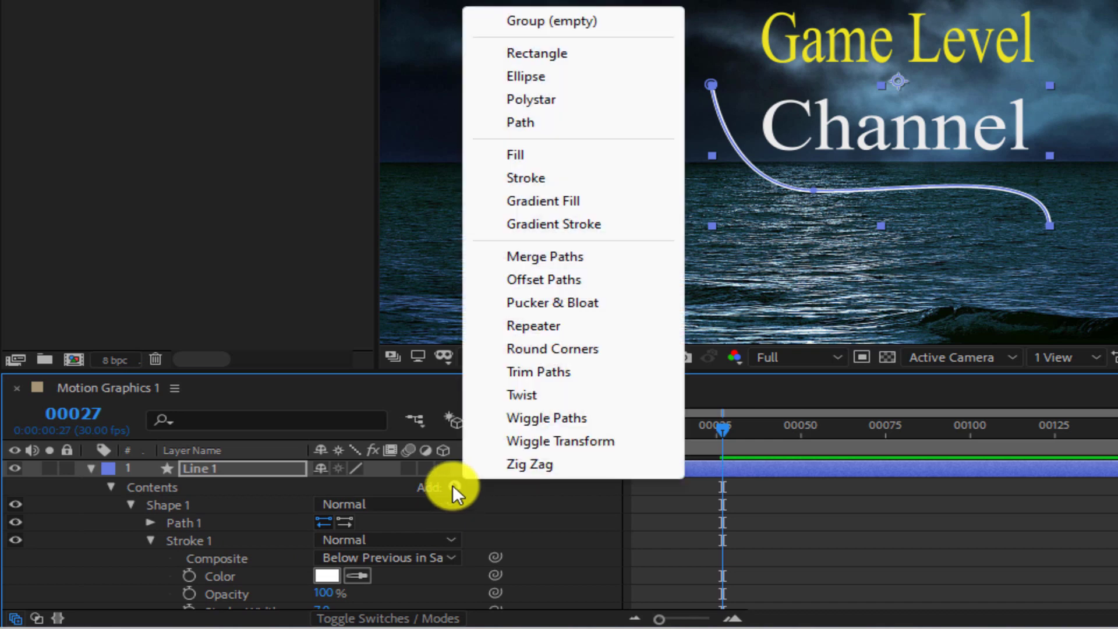
pyautogui.click(529, 371)
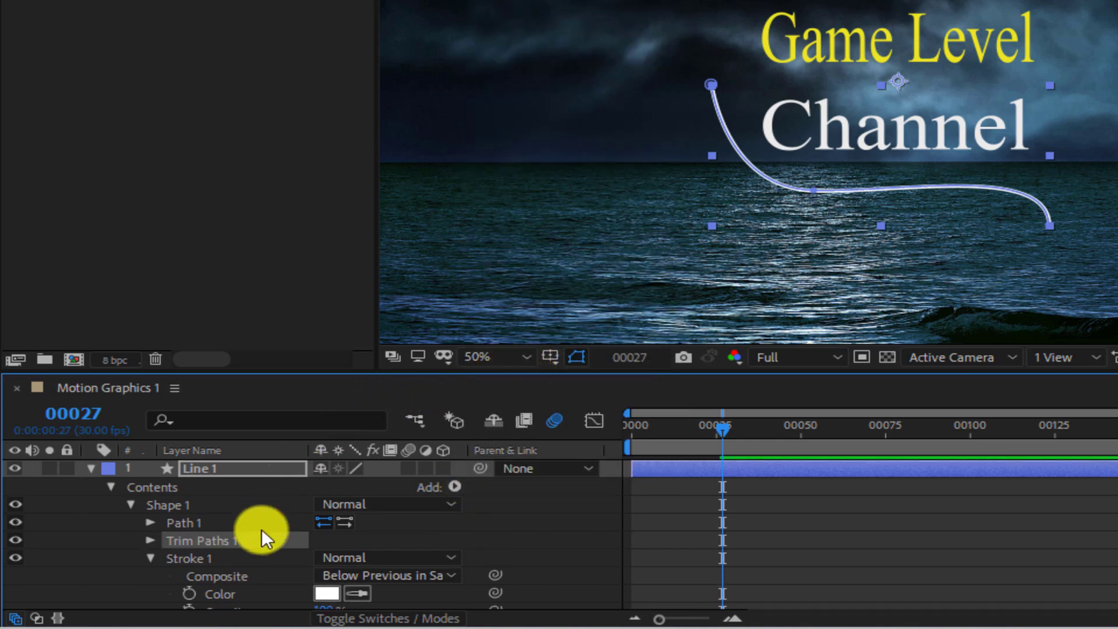
pyautogui.click(151, 541)
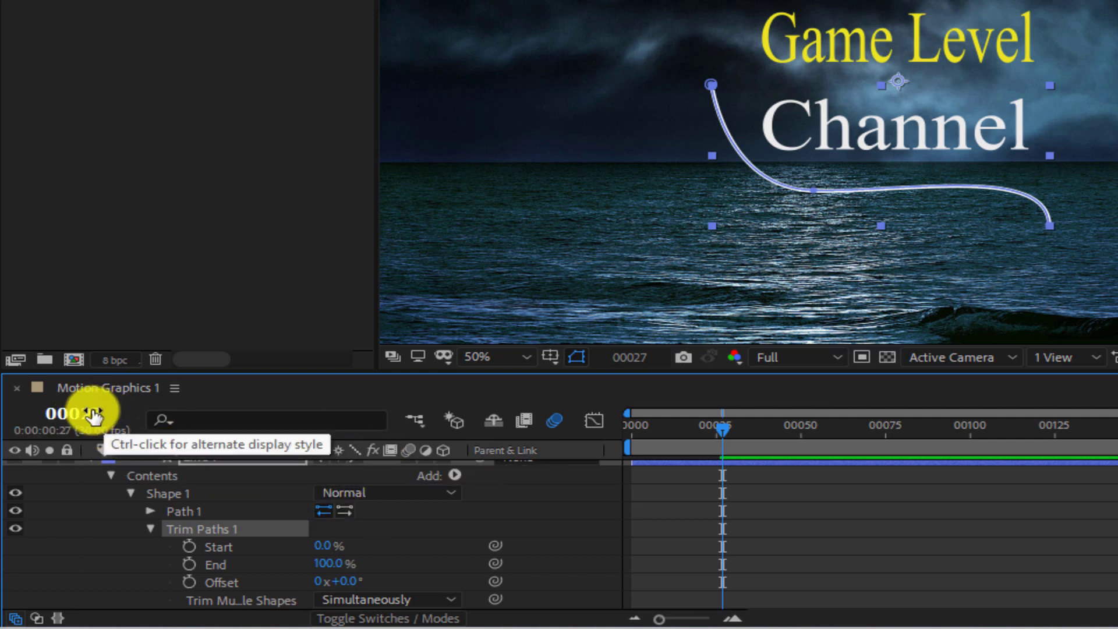
# Keyframe the Trim Paths Start of Line 1 at 0% on frame 27 and 100% on frame 50
pyautogui.click(190, 546)
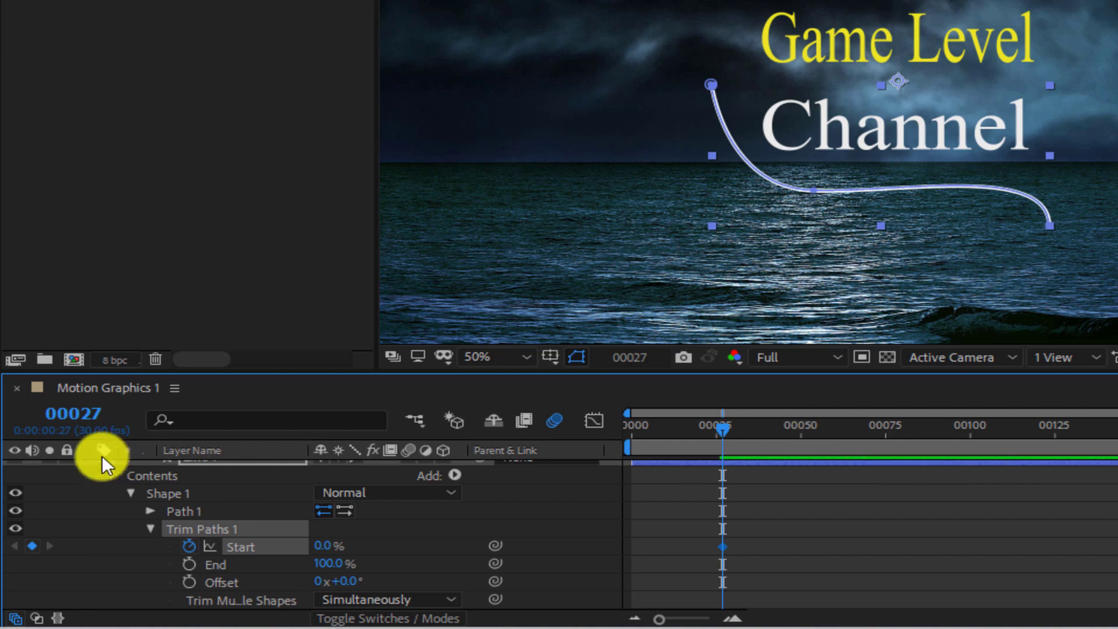
pyautogui.click(119, 428)
pyautogui.write('50')
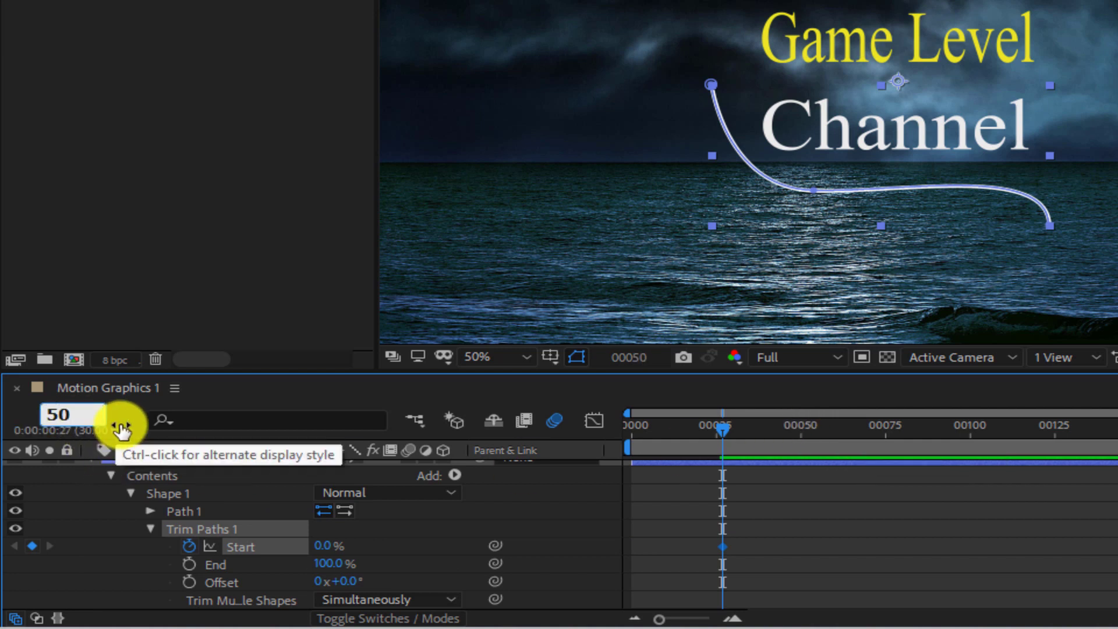
pyautogui.press('Return')
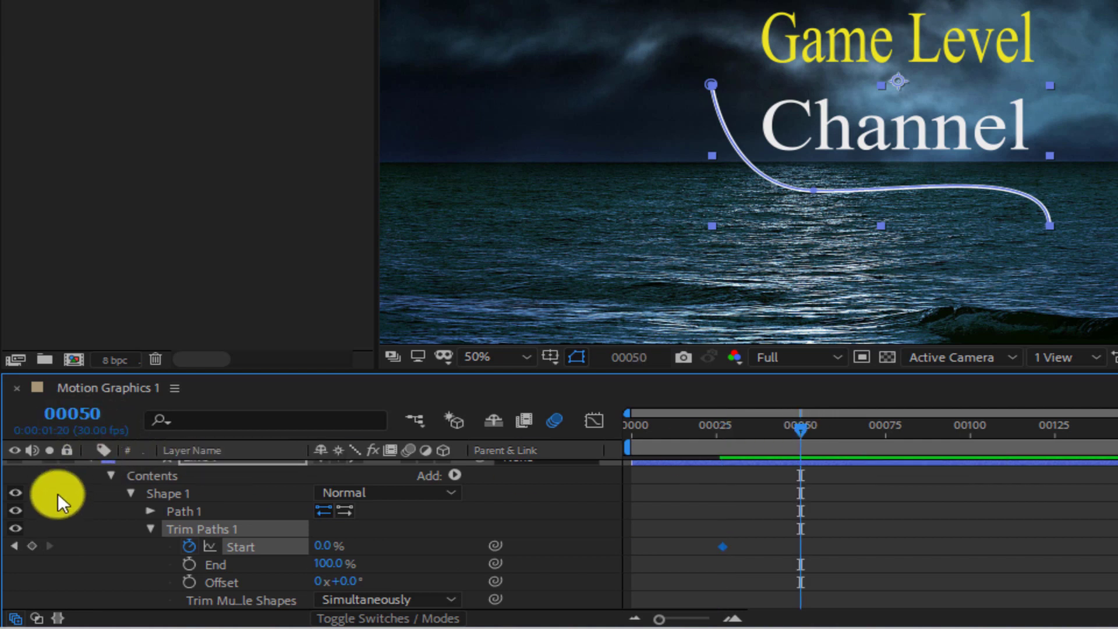
pyautogui.click(322, 547)
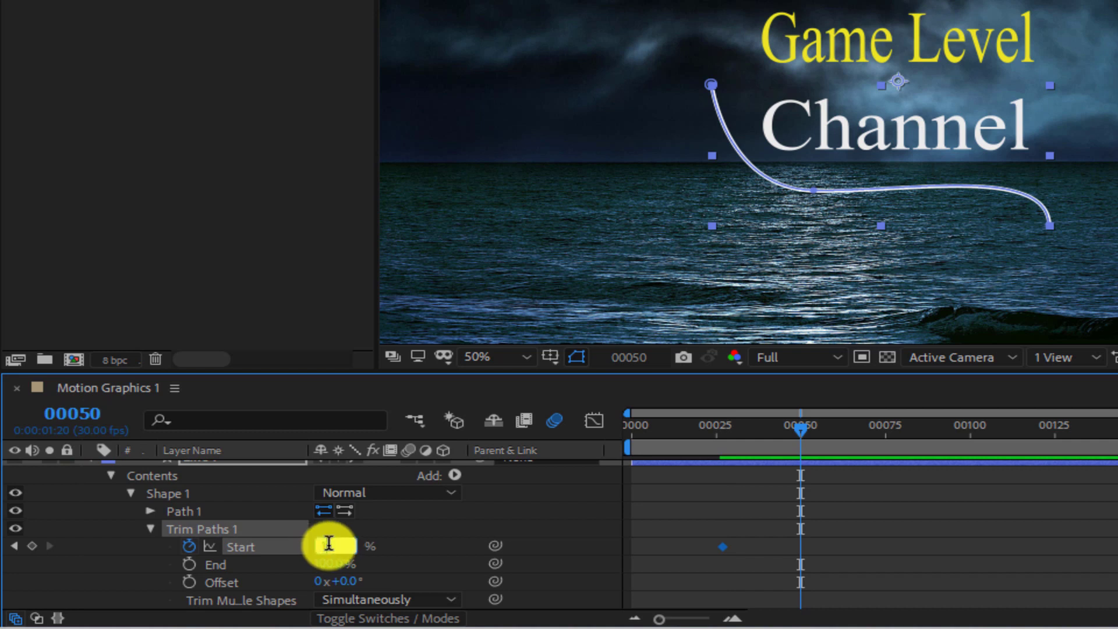
pyautogui.write('100')
pyautogui.press('Return')
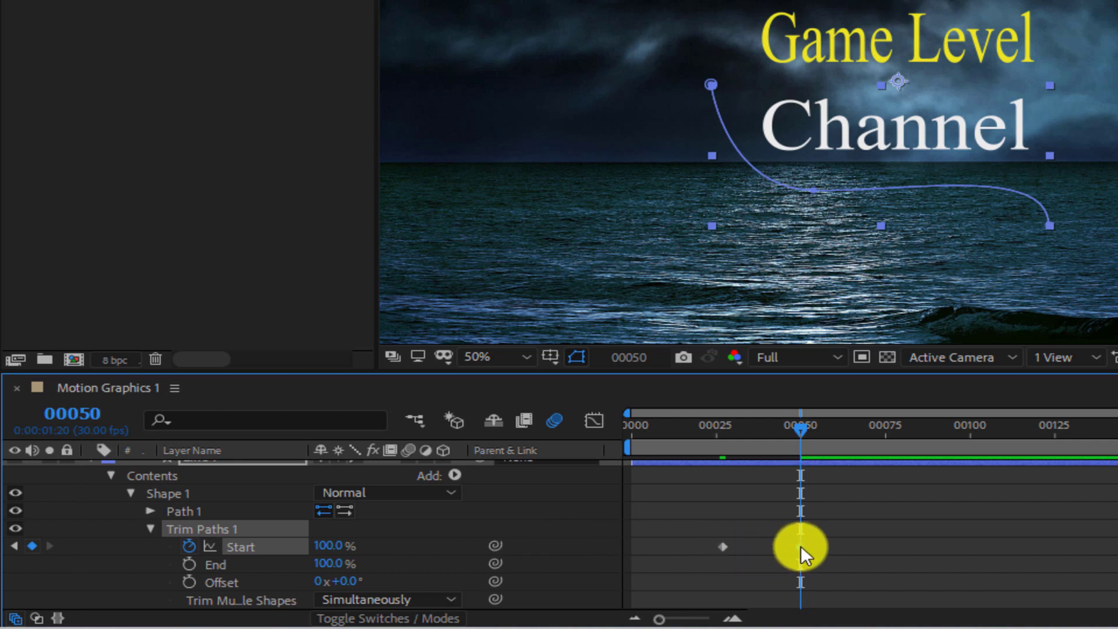
# Add a Trim Paths End keyframe at 100% on frame 55 for Line 1
pyautogui.click(93, 414)
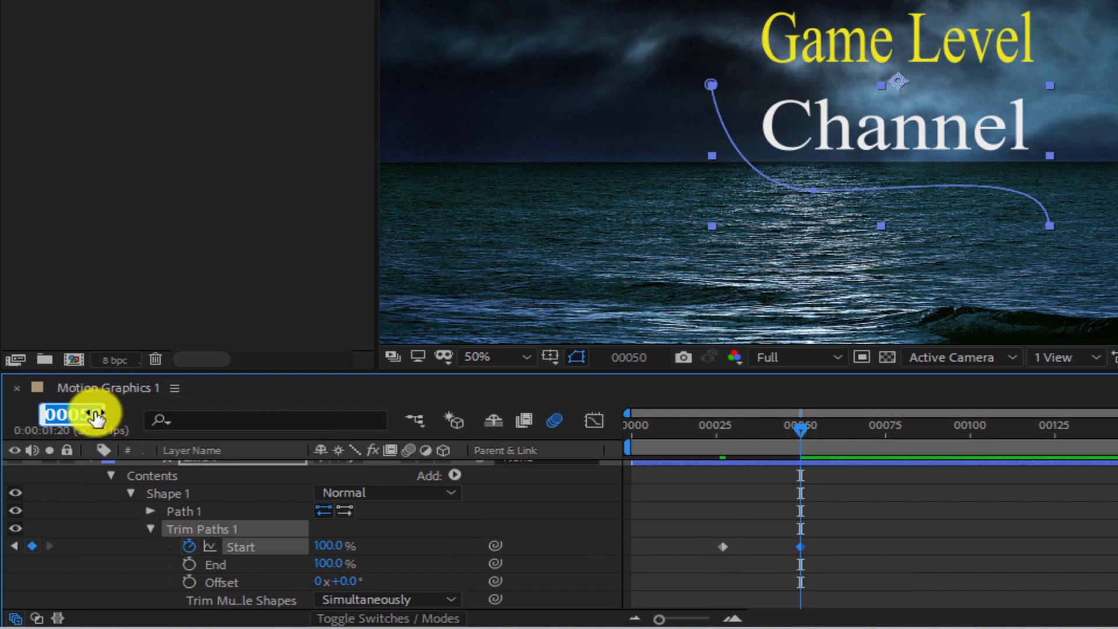
pyautogui.write('55')
pyautogui.press('Return')
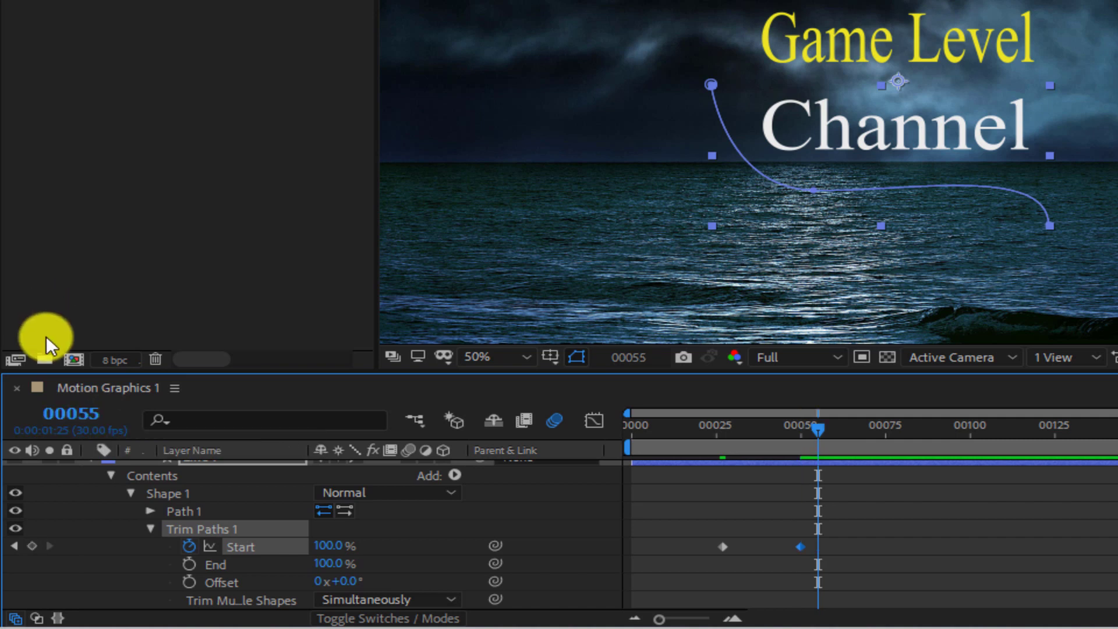
pyautogui.click(188, 560)
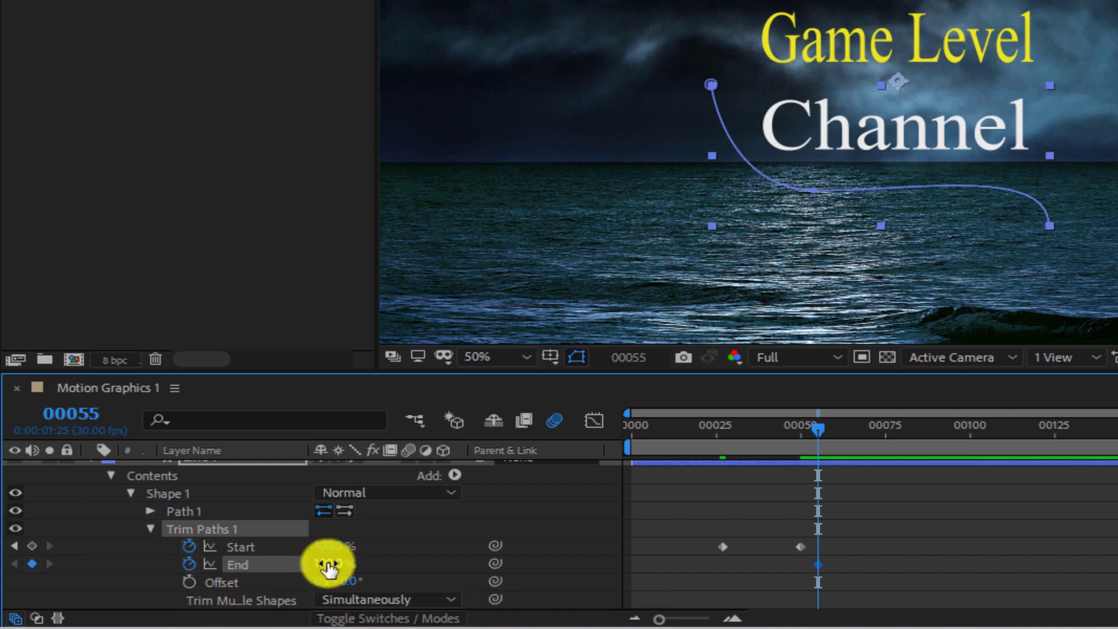
# Set Line 1's Trim Paths End to 0% on frame 32
pyautogui.press('j')
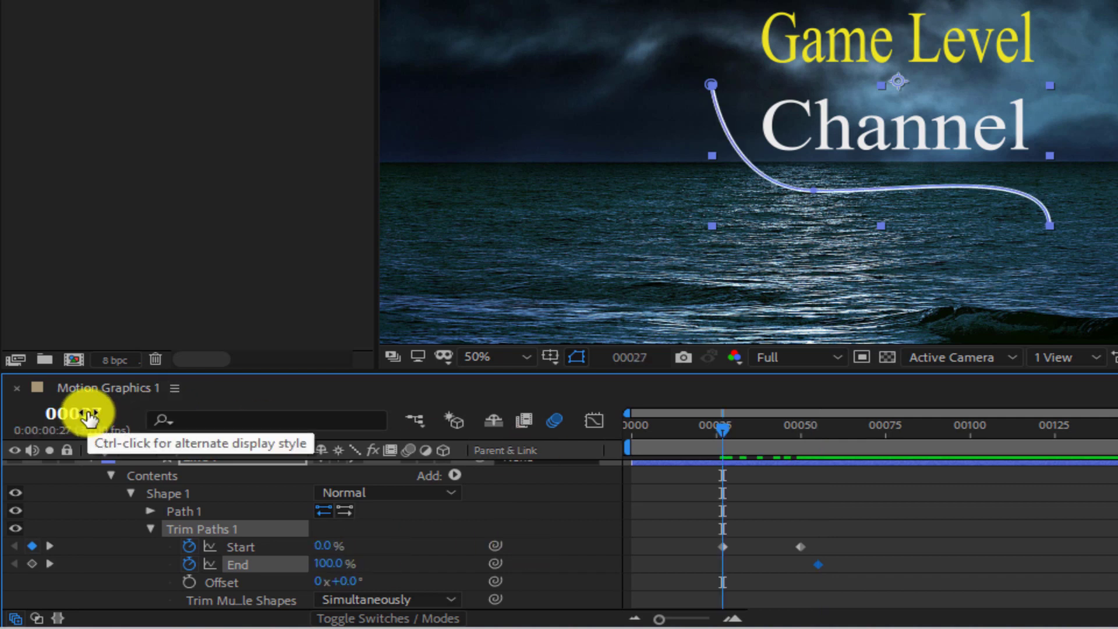
pyautogui.click(87, 415)
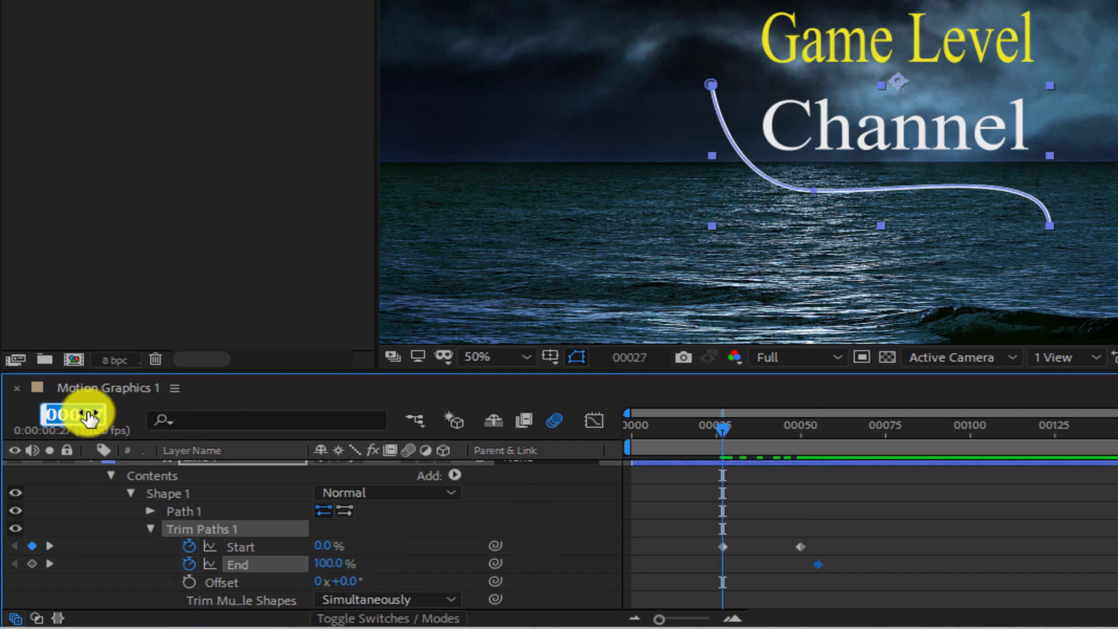
pyautogui.write('32')
pyautogui.press('Return')
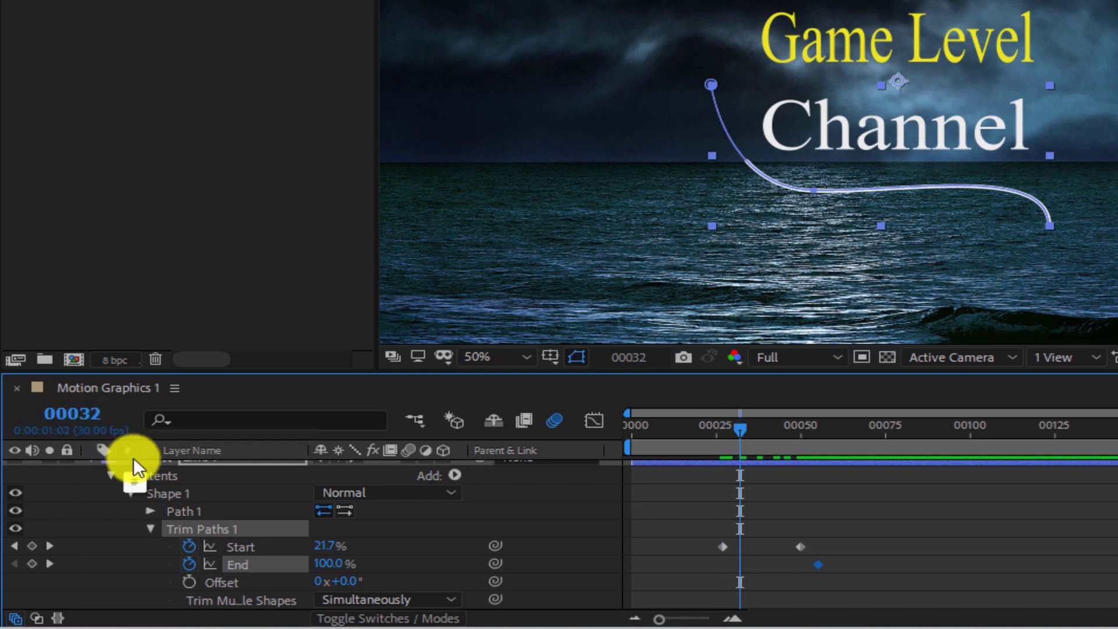
pyautogui.click(331, 565)
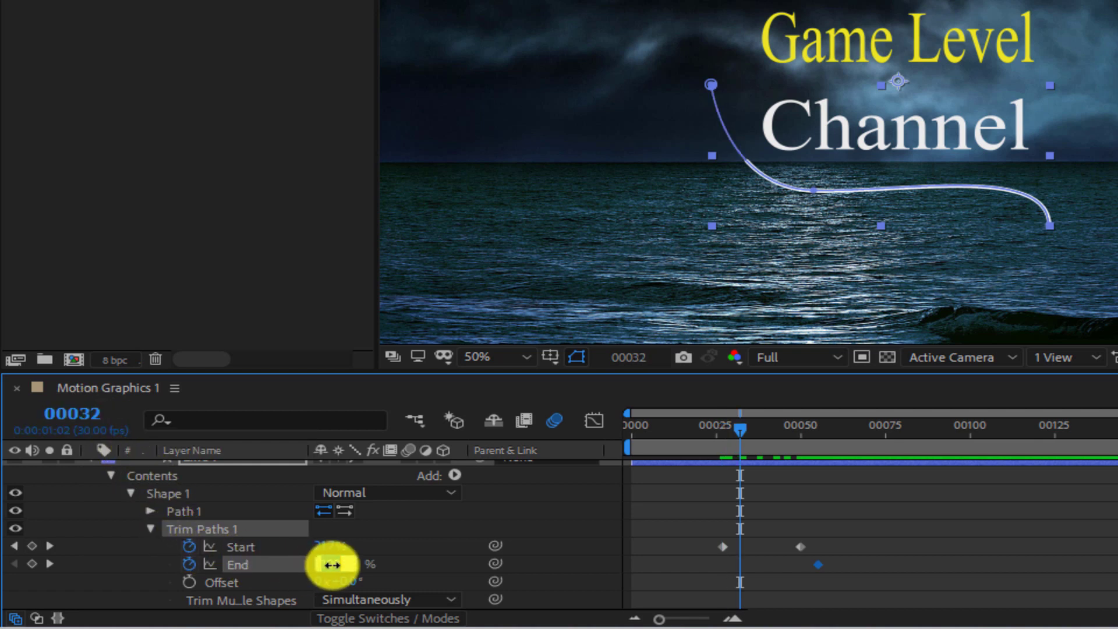
pyautogui.write('0')
pyautogui.press('Return')
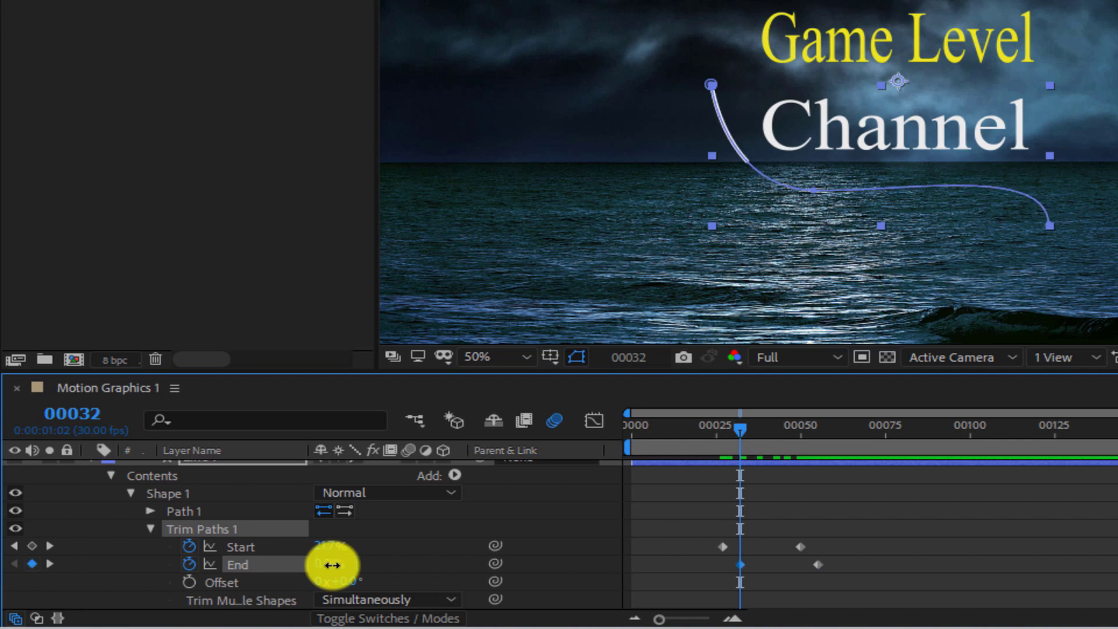
# Preview the title and line animation from frame 0
pyautogui.moveTo(740, 430); pyautogui.dragTo(524, 422)
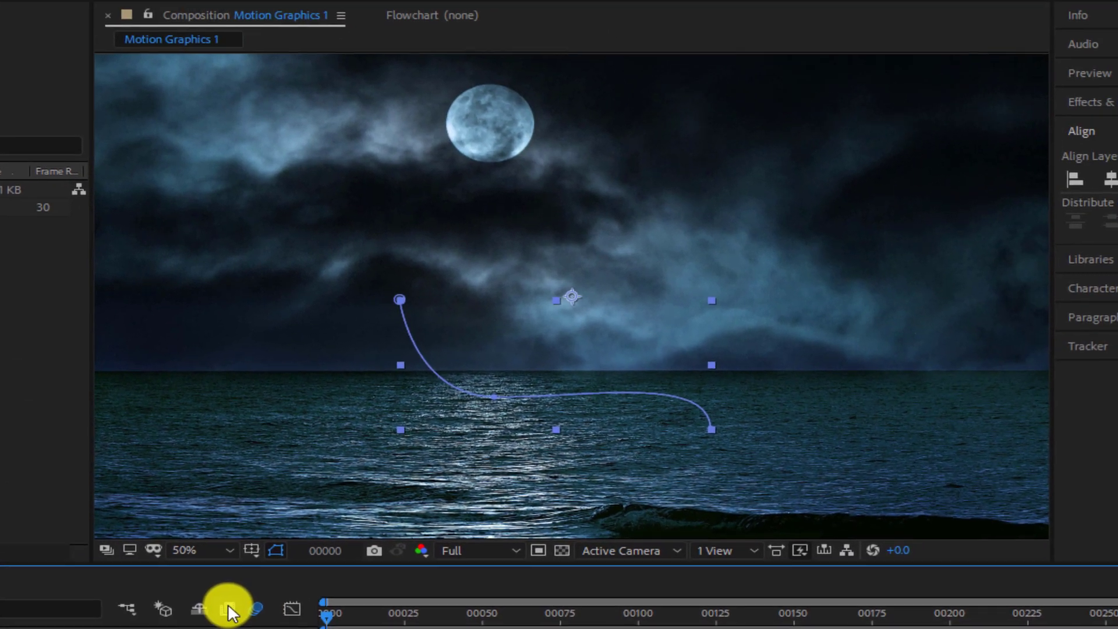
pyautogui.press('space')
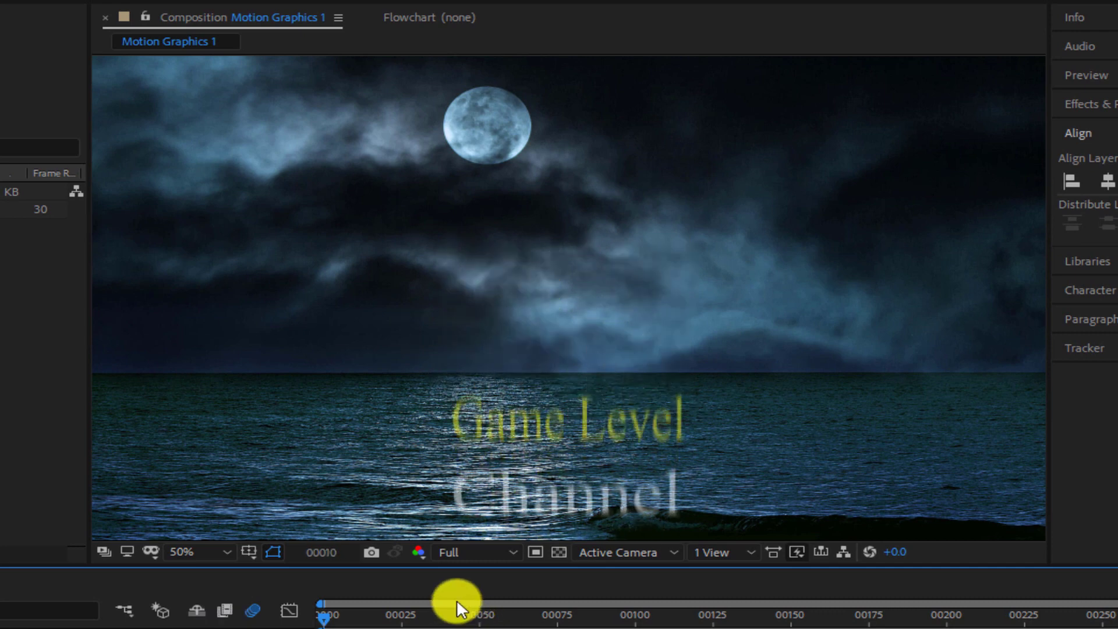
pyautogui.press('space')
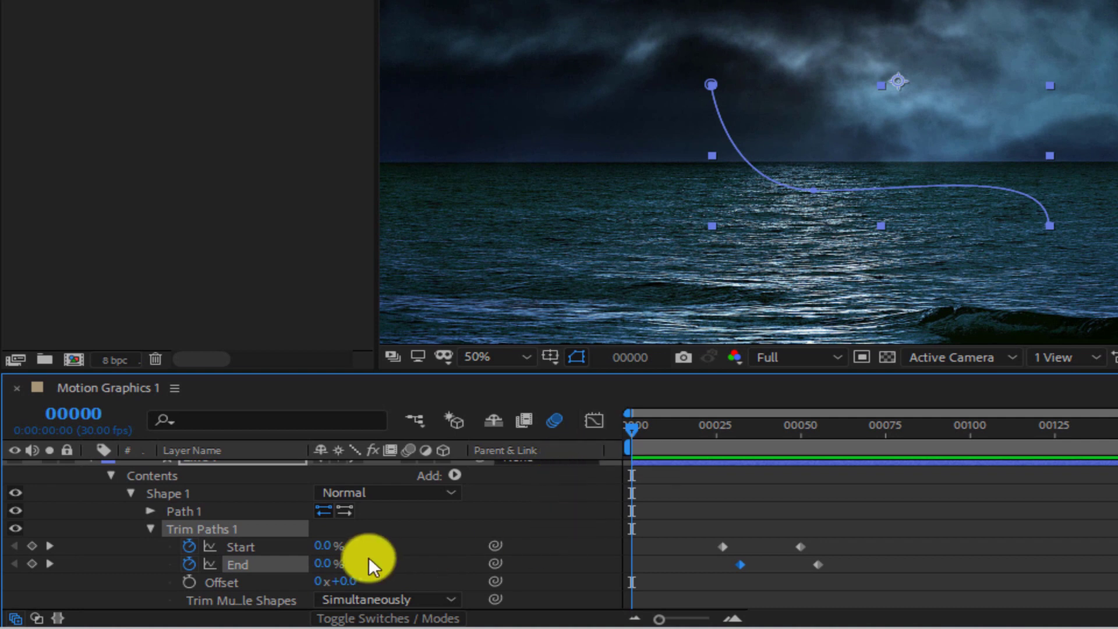
# Collapse the Line 1 layer's properties and duplicate the layer
pyautogui.scroll(1, 156, 525)
pyautogui.click(92, 469)
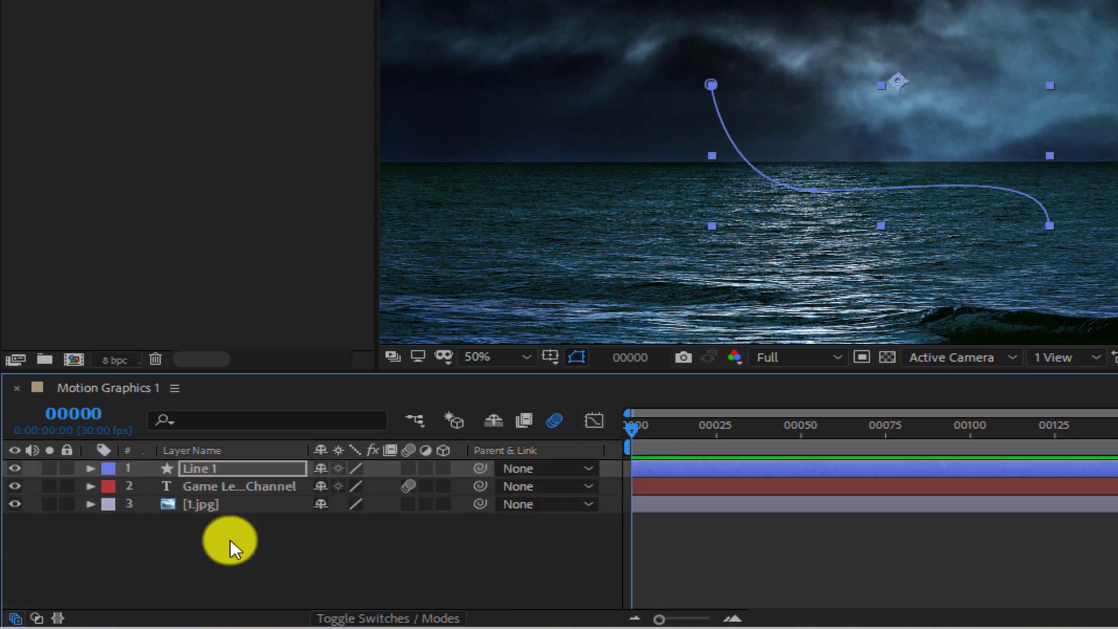
pyautogui.click(274, 555)
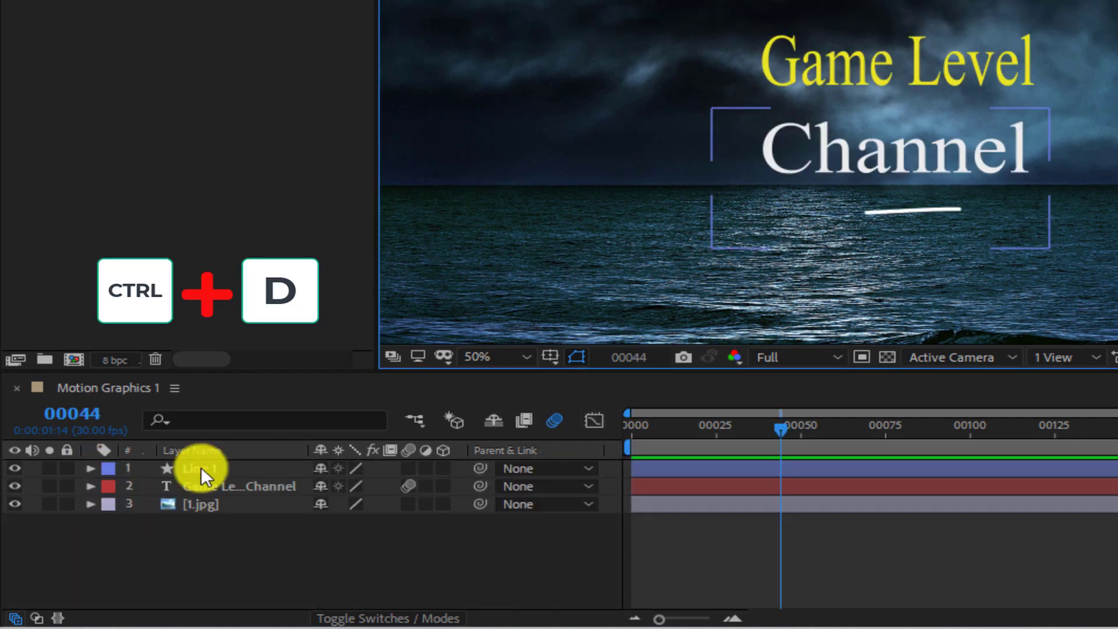
pyautogui.click(201, 467)
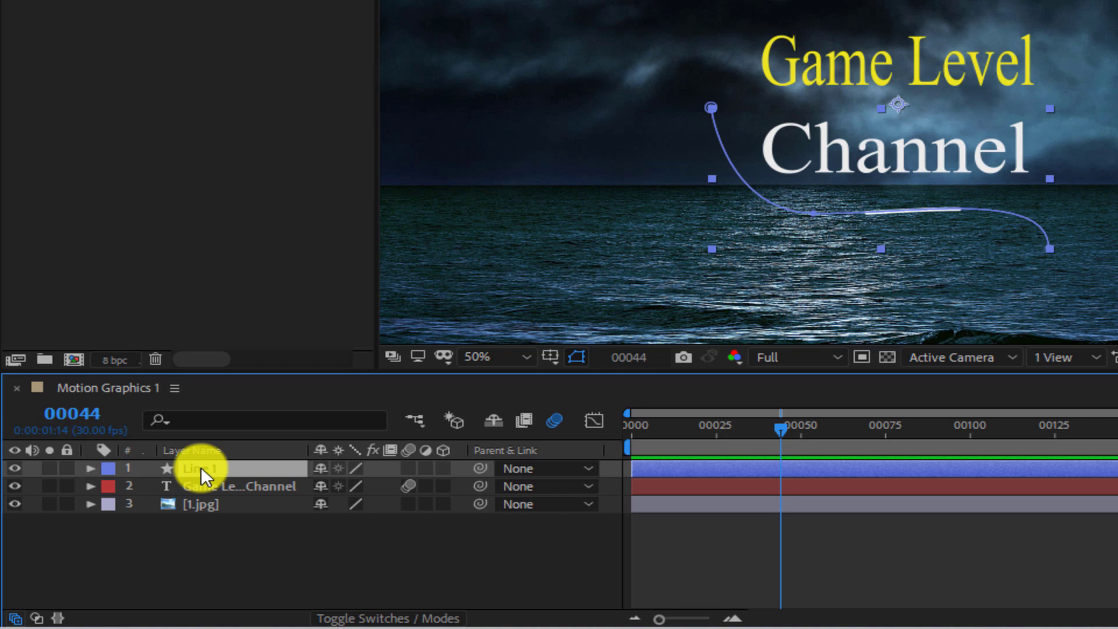
pyautogui.hotkey('ctrl', 'd')
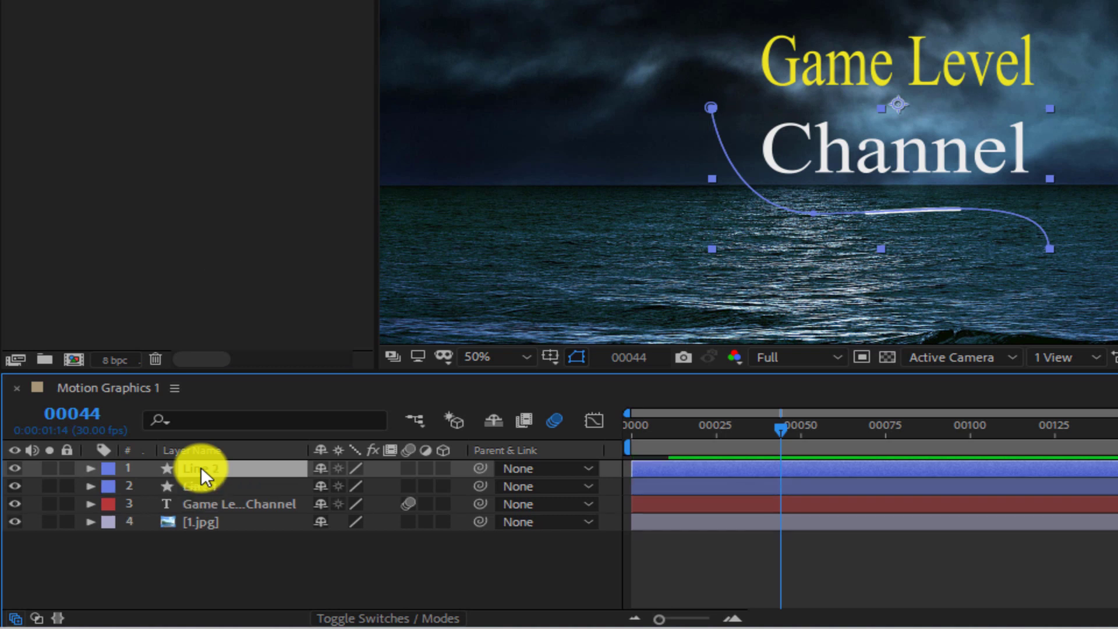
# Delete Shape 1 from the contents of the duplicated Line 2 layer
pyautogui.click(87, 465)
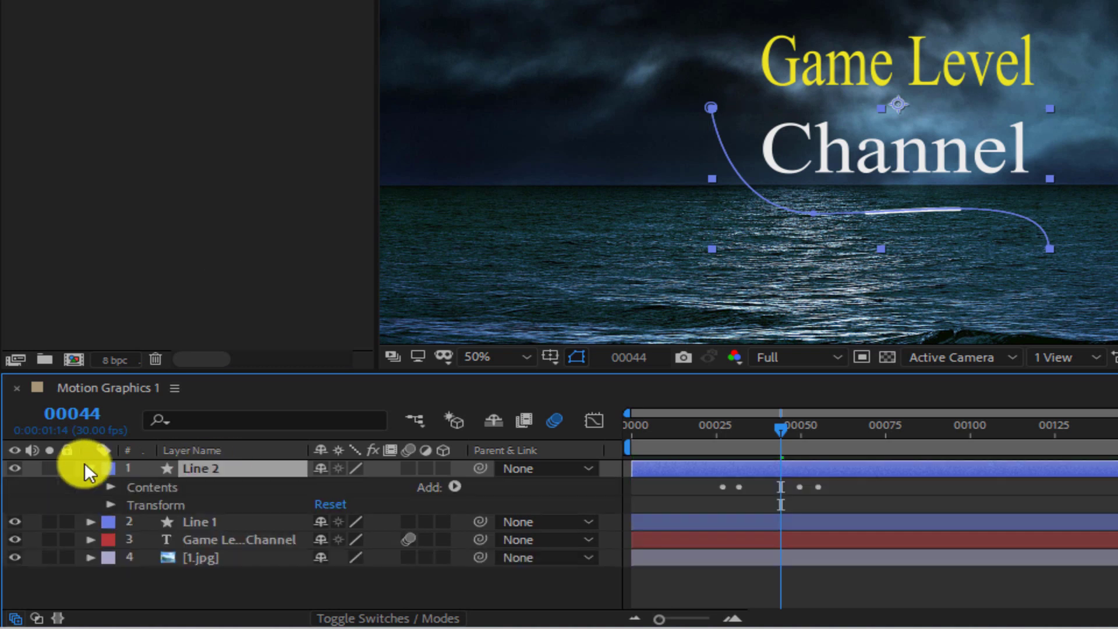
pyautogui.click(108, 487)
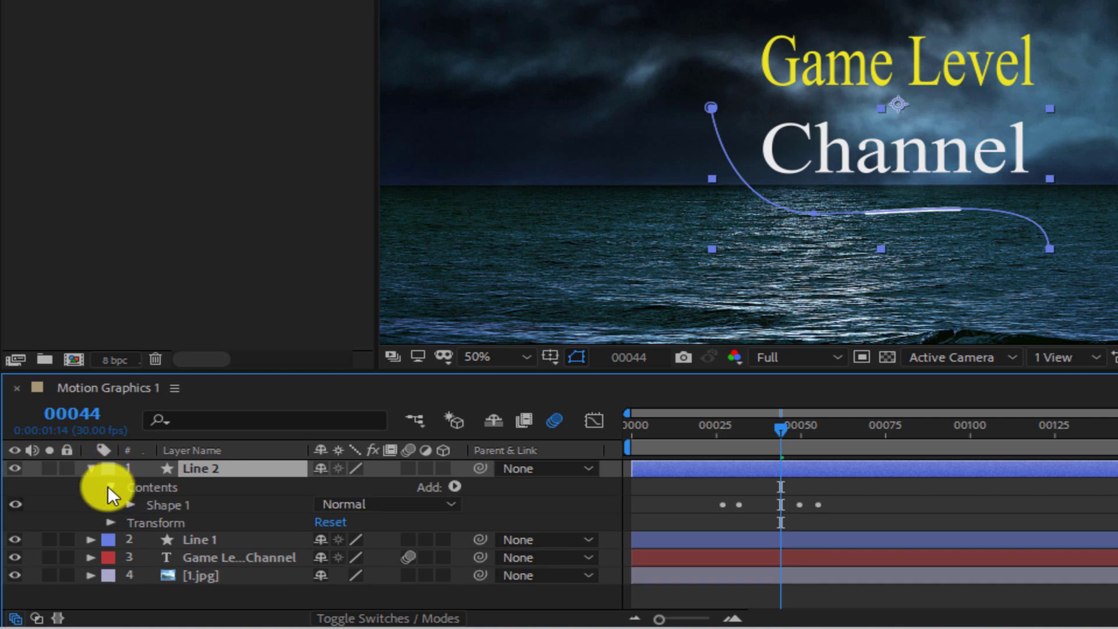
pyautogui.click(162, 504)
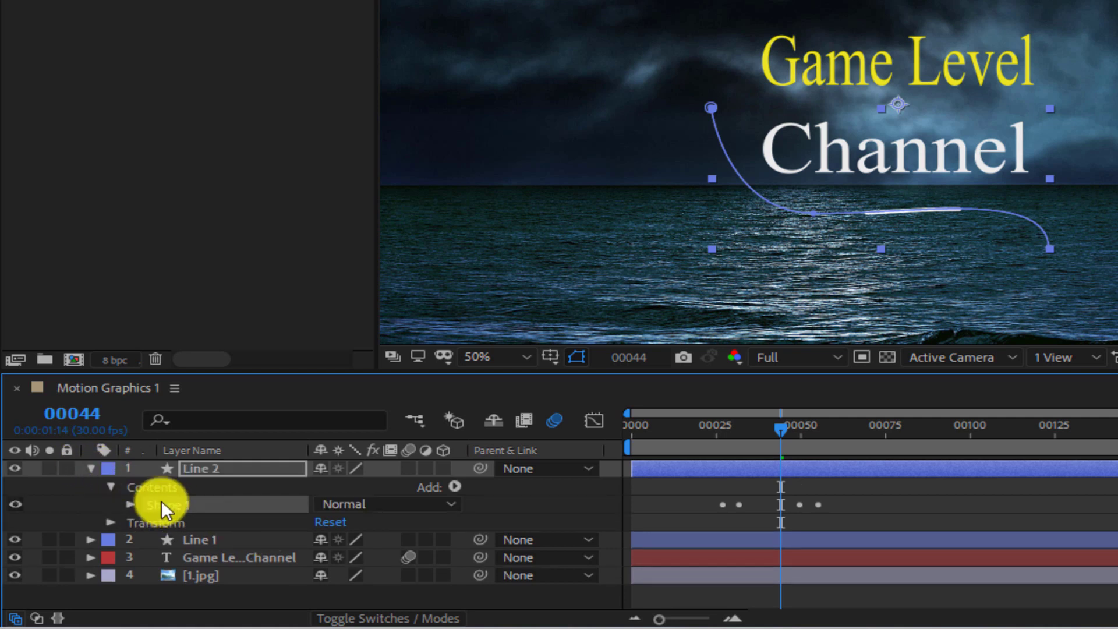
pyautogui.press('Delete')
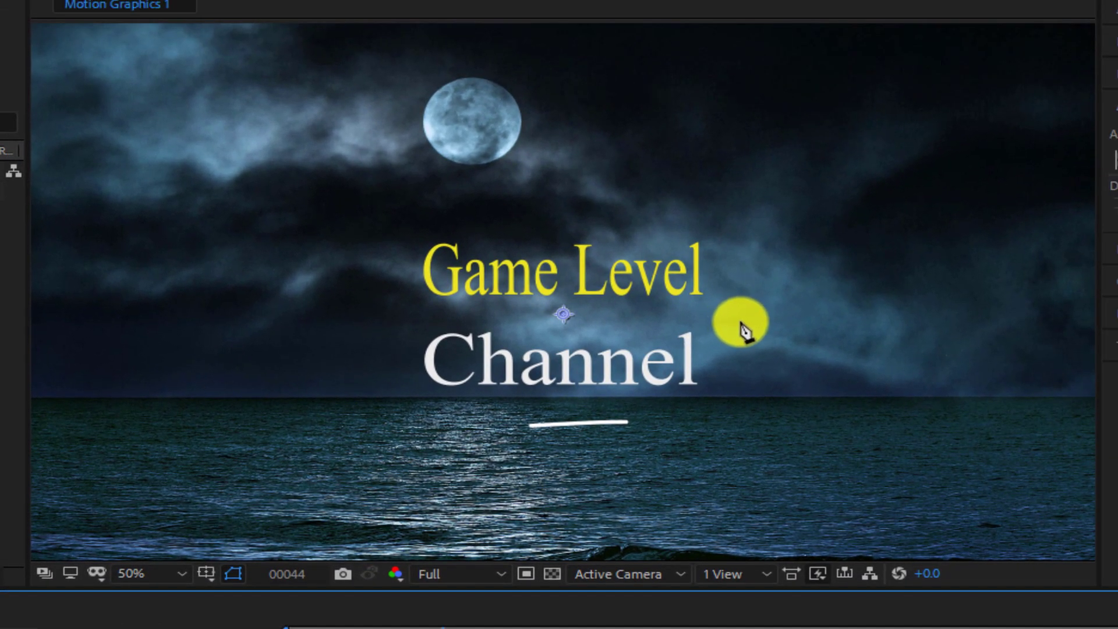
# Draw a curved, open three-point path in the Line 2 layer with the Pen tool, from beside the title across above it
pyautogui.click(745, 321)
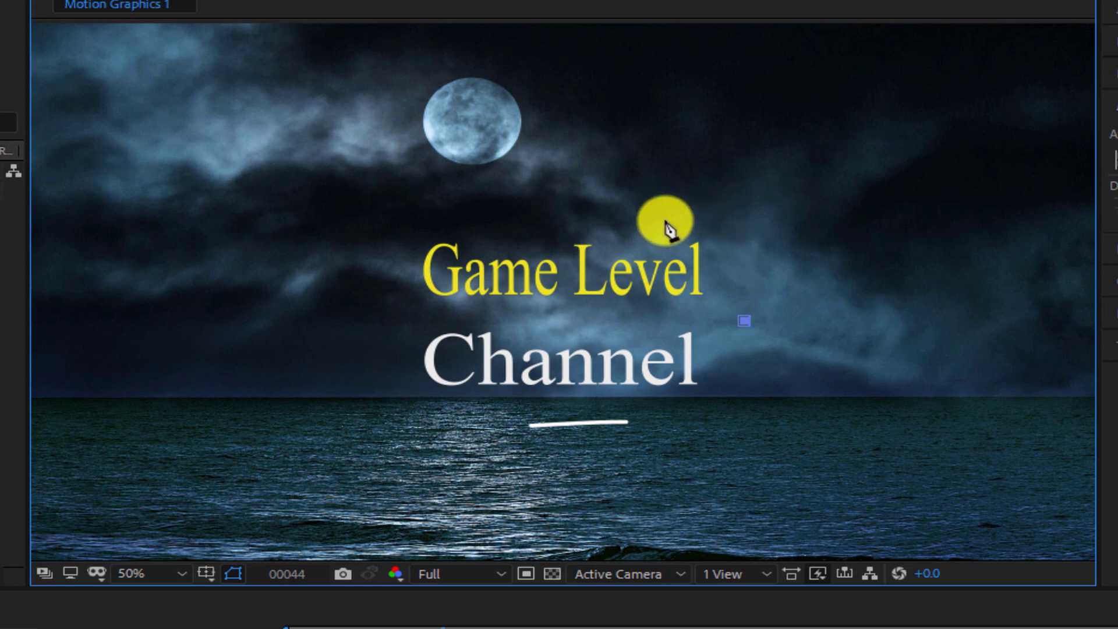
pyautogui.moveTo(664, 217); pyautogui.dragTo(568, 221)
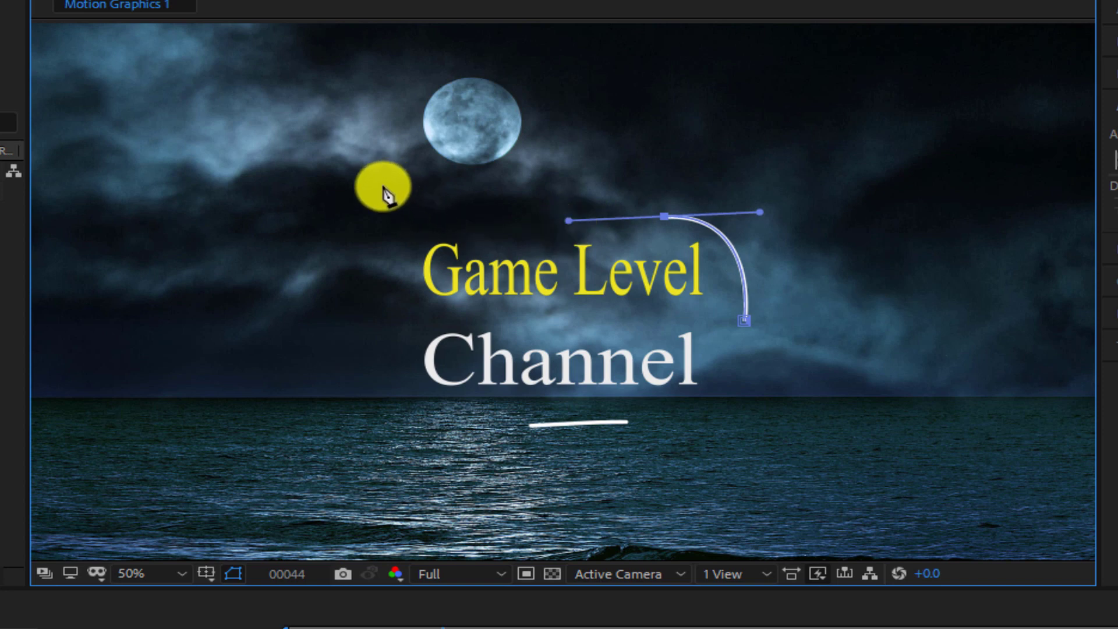
pyautogui.moveTo(382, 185); pyautogui.dragTo(381, 115)
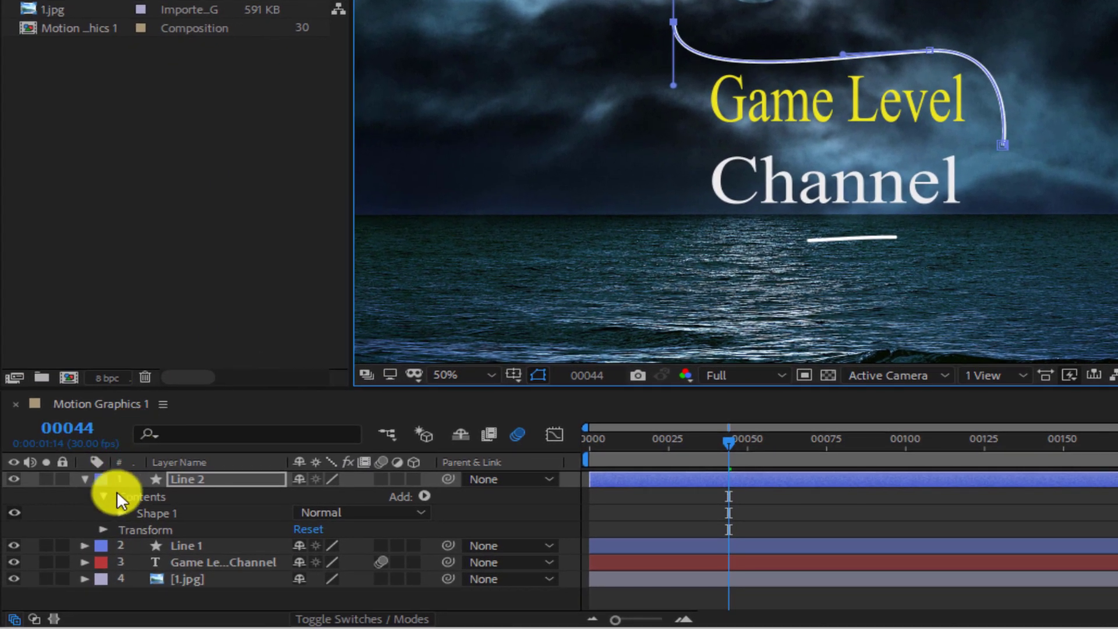
# Set the Line Cap of Line 2's Stroke 1 to Round Cap
pyautogui.click(121, 512)
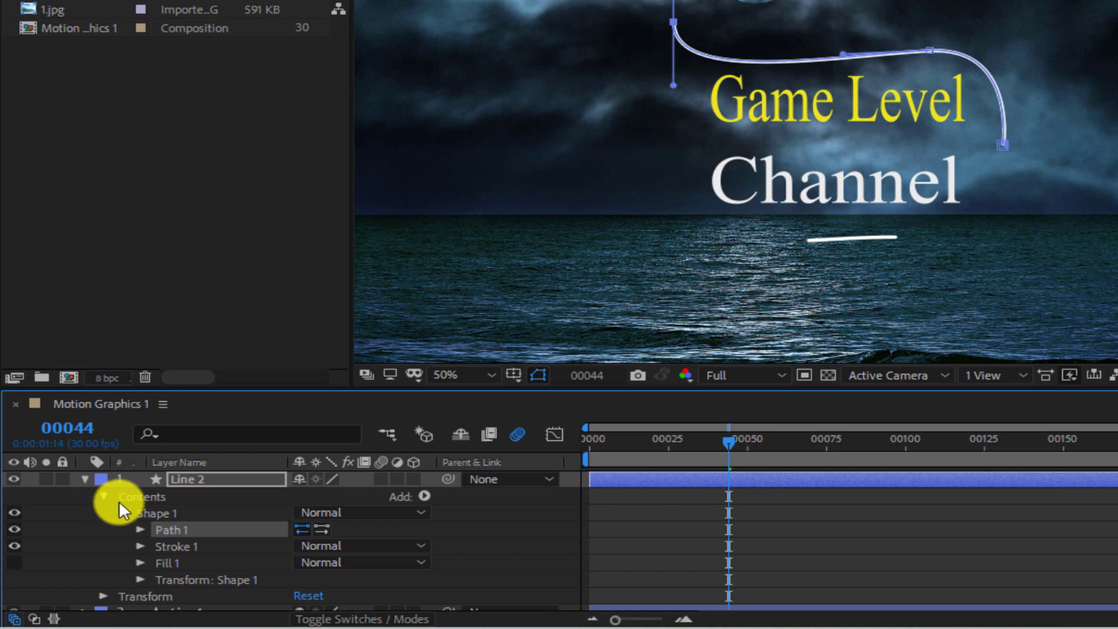
pyautogui.click(140, 546)
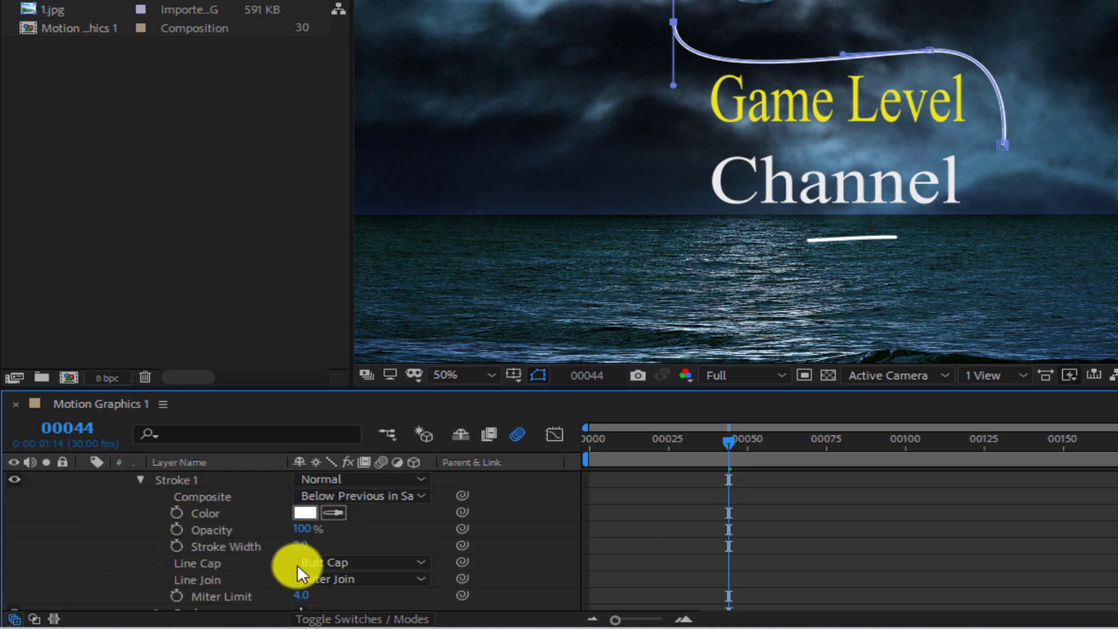
pyautogui.click(414, 564)
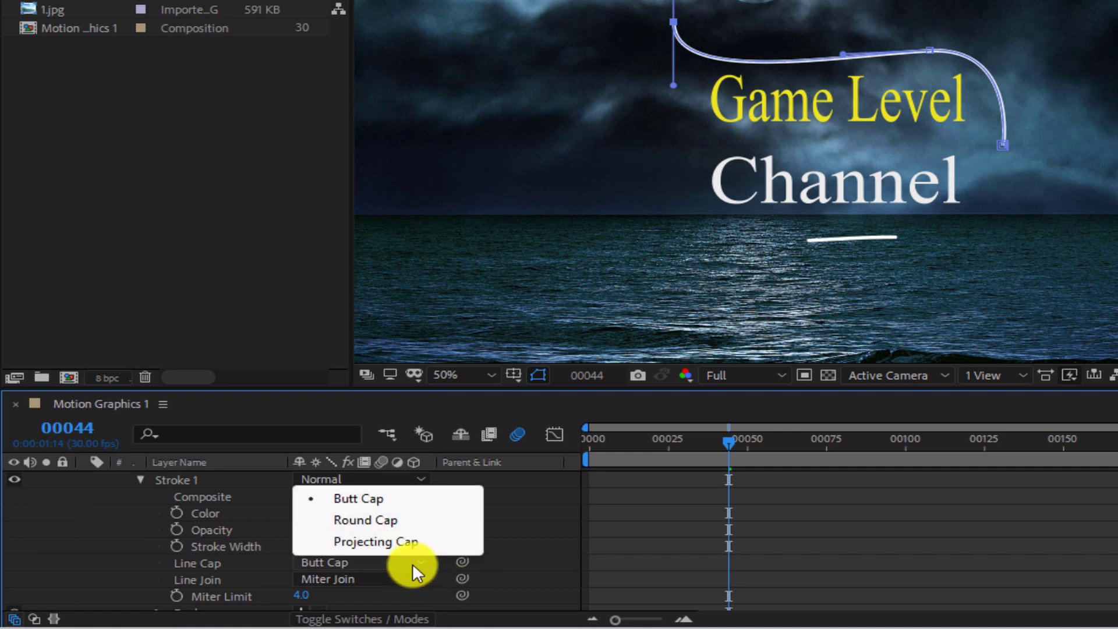
pyautogui.click(364, 522)
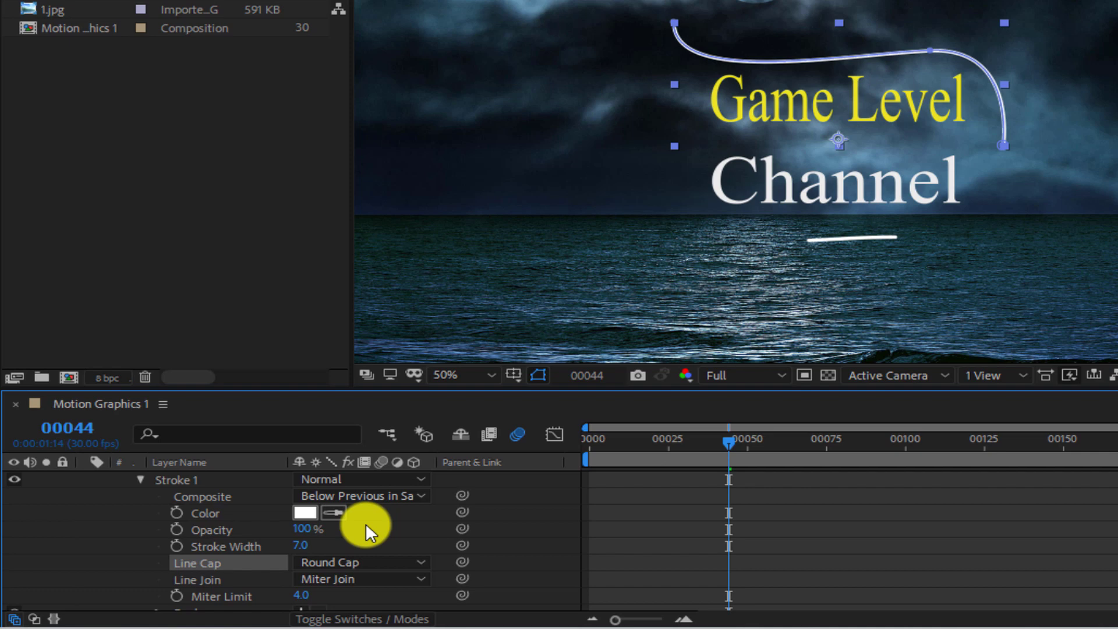
# Add Trim Paths to Line 2's Shape 1 and expand its properties
pyautogui.scroll(3, 366, 523)
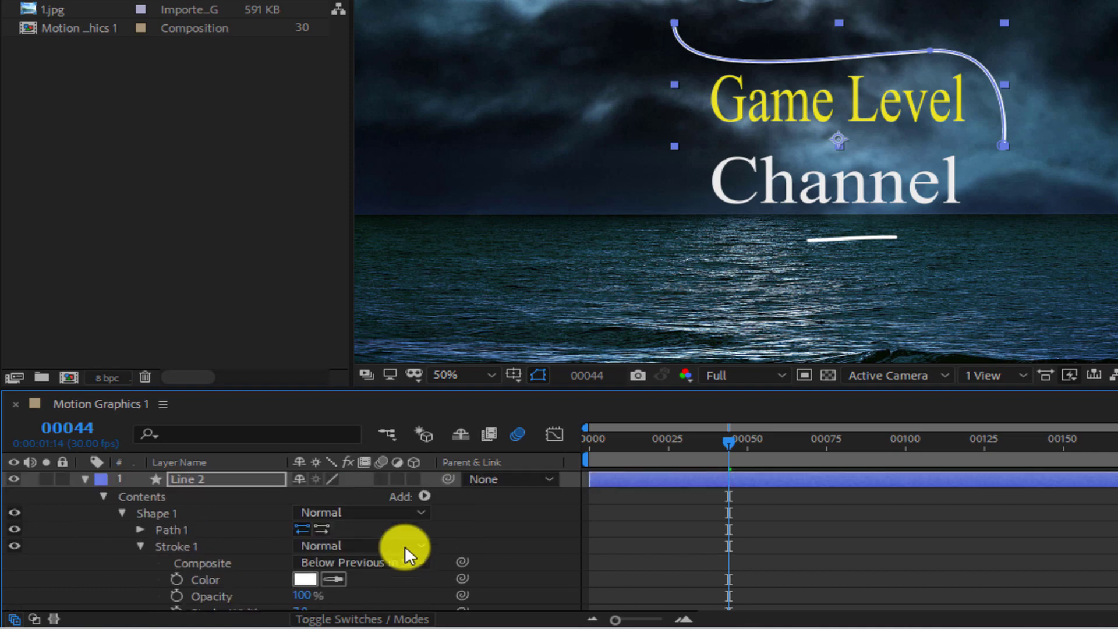
pyautogui.click(423, 497)
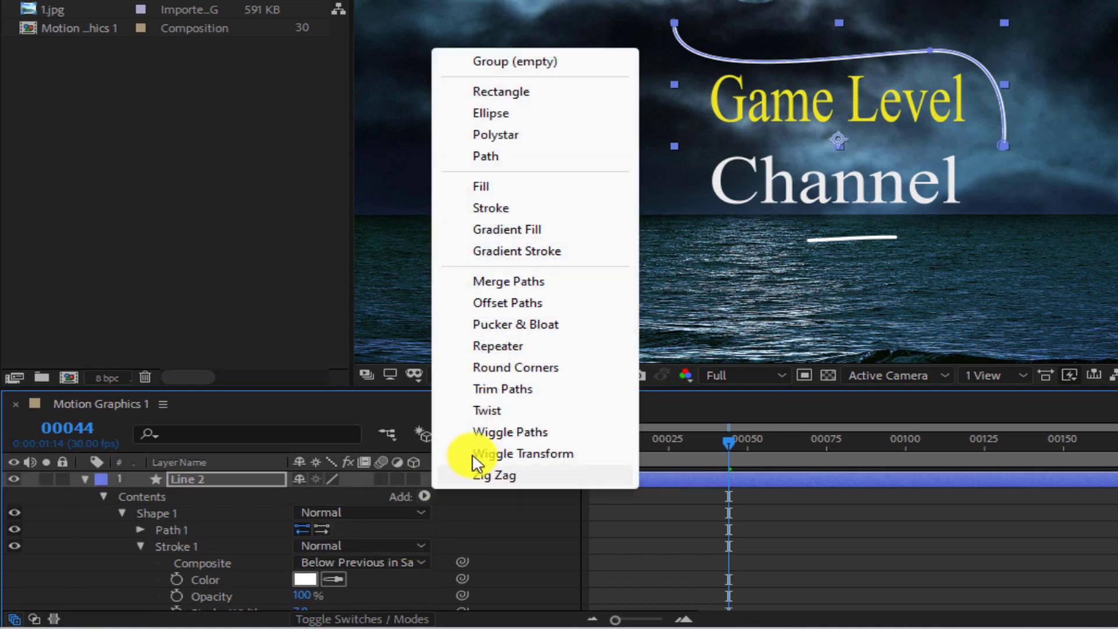
pyautogui.click(494, 390)
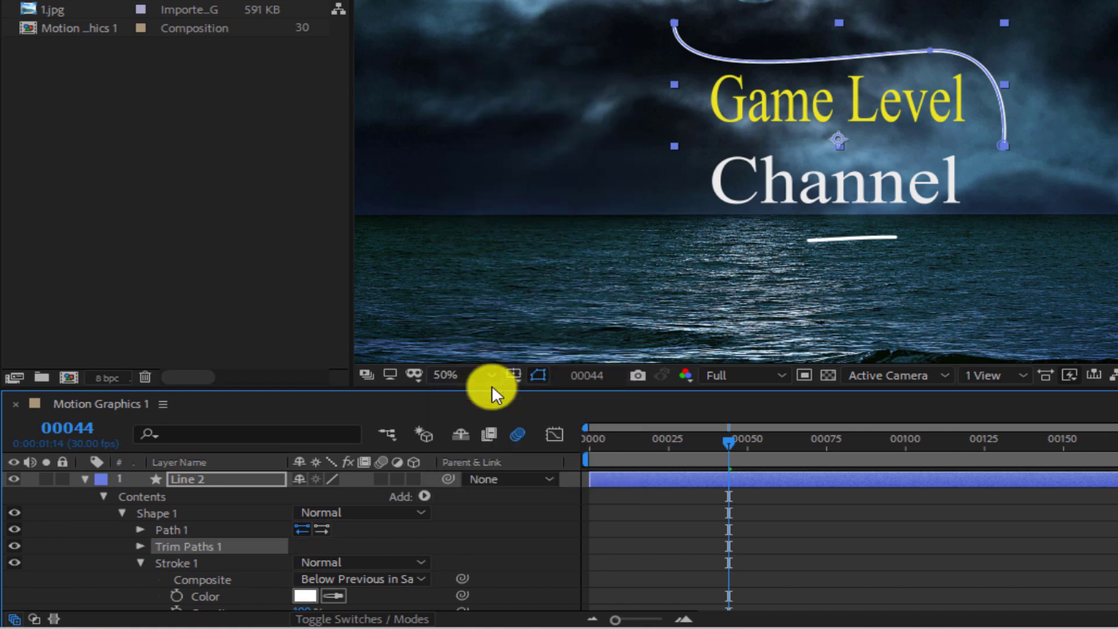
pyautogui.click(138, 543)
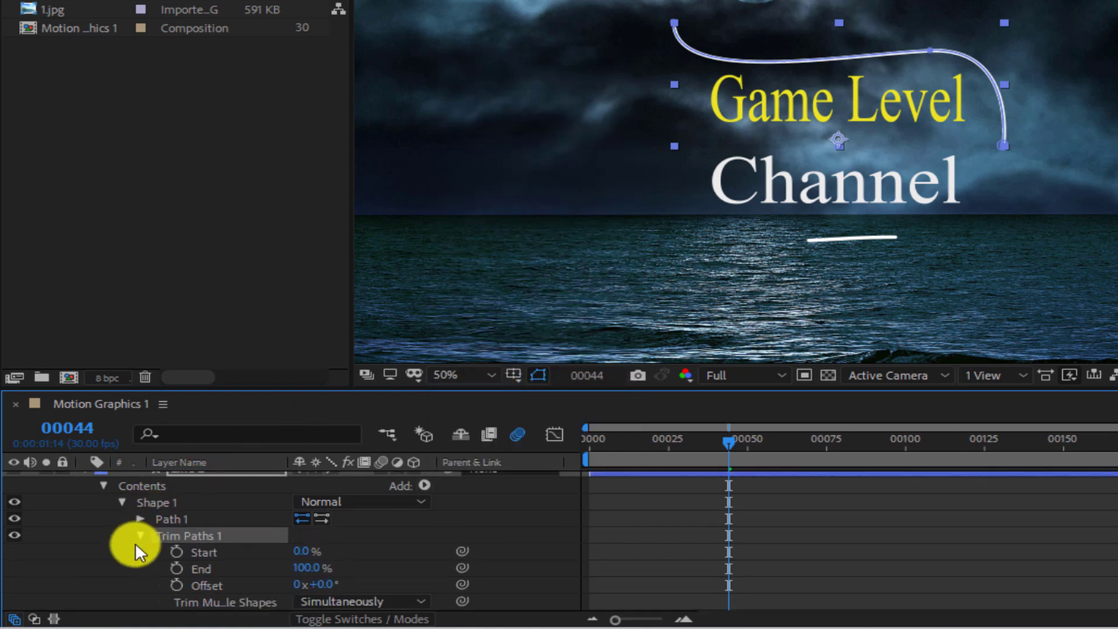
# Keyframe Line 2's Trim Paths Start at 0% on frame 27, aligned with Line 1's first Start keyframe
pyautogui.moveTo(728, 441); pyautogui.dragTo(668, 441)
pyautogui.scroll(-5, 626, 551)
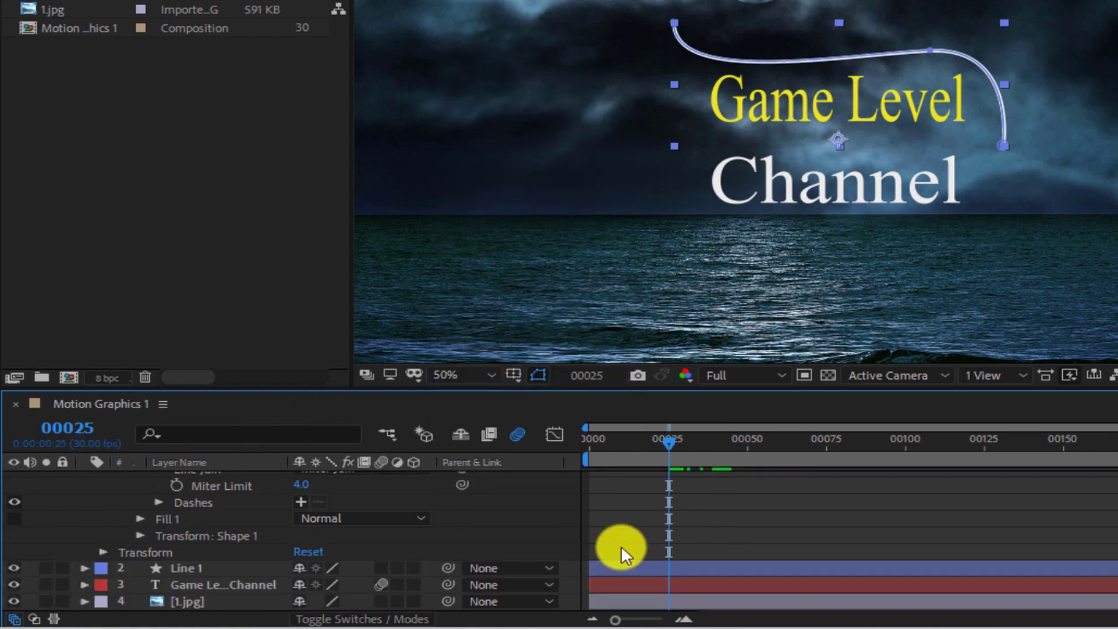
pyautogui.click(84, 568)
pyautogui.scroll(-3, 188, 537)
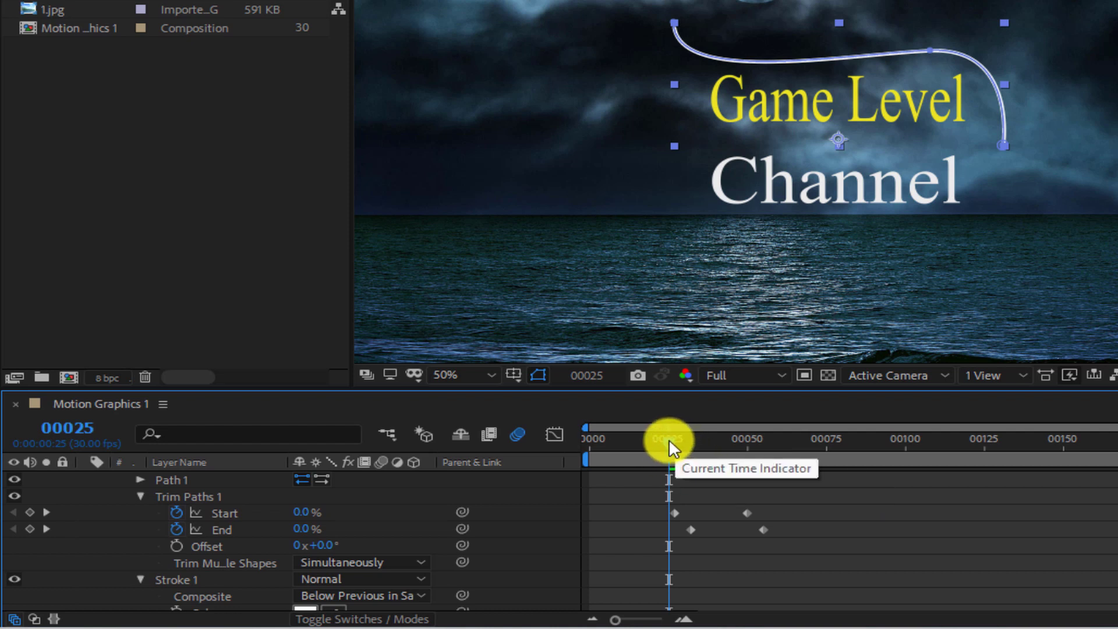
pyautogui.moveTo(668, 442); pyautogui.dragTo(671, 443)
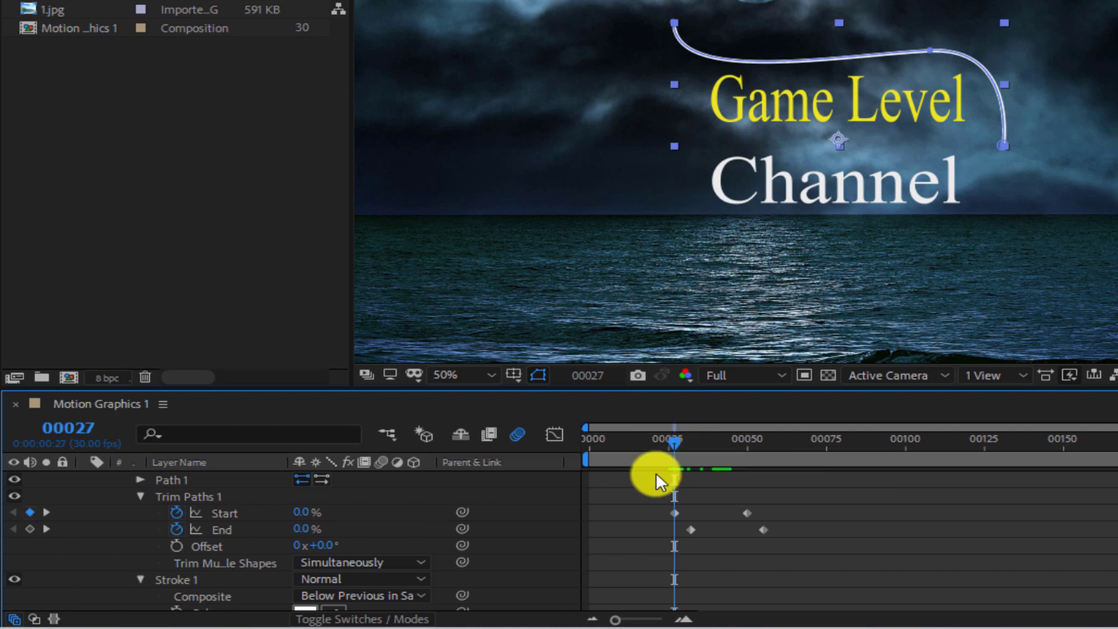
pyautogui.hotkey('ctrl', 'z')
pyautogui.hotkey('ctrl', 'z')
pyautogui.hotkey('ctrl', 'z')
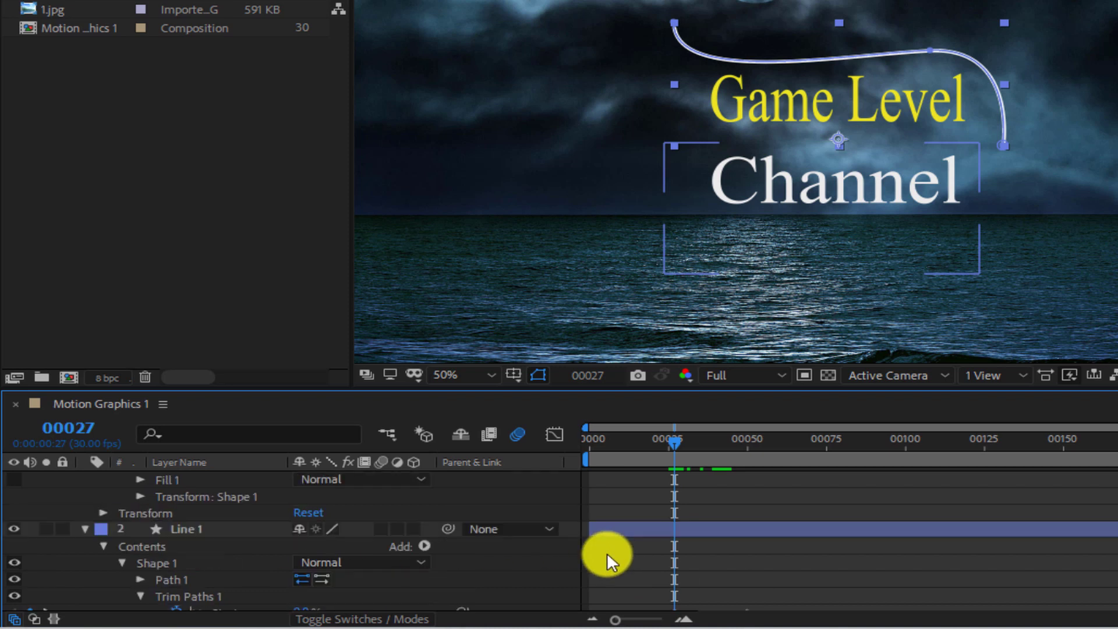
pyautogui.scroll(2, 607, 552)
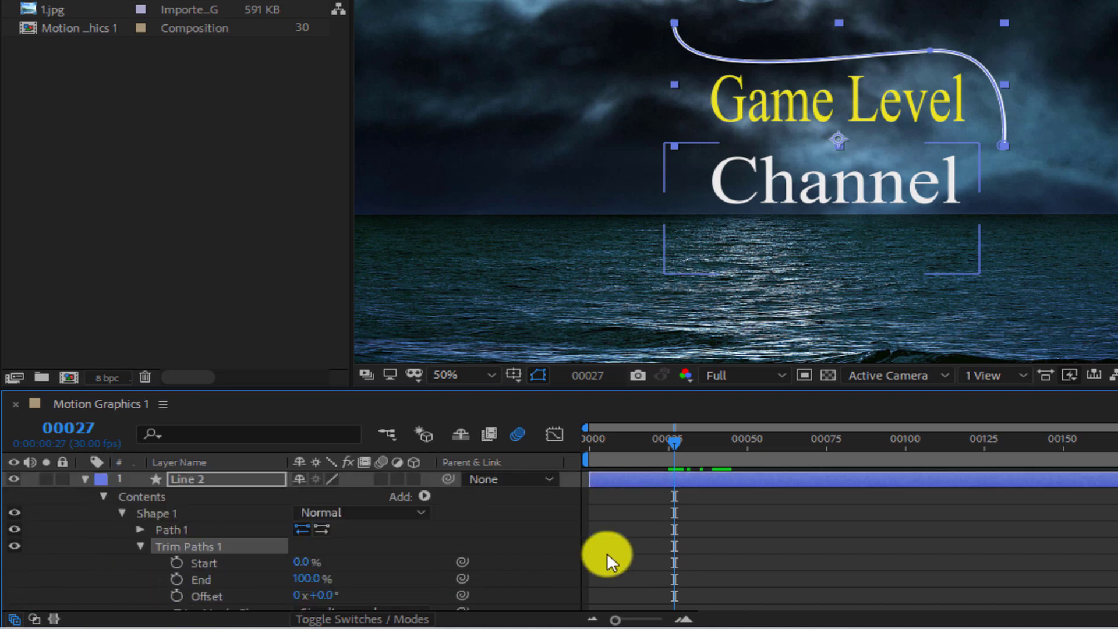
pyautogui.click(176, 562)
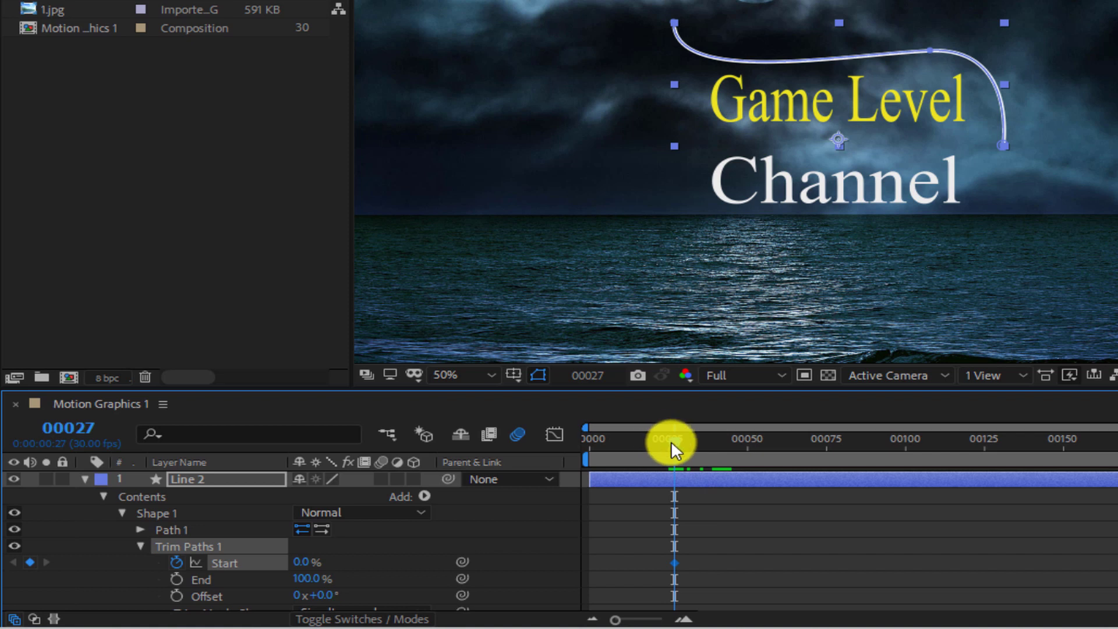
# Set Line 2's Trim Paths Start to 100% on frame 50
pyautogui.click(82, 425)
pyautogui.write('50')
pyautogui.press('Return')
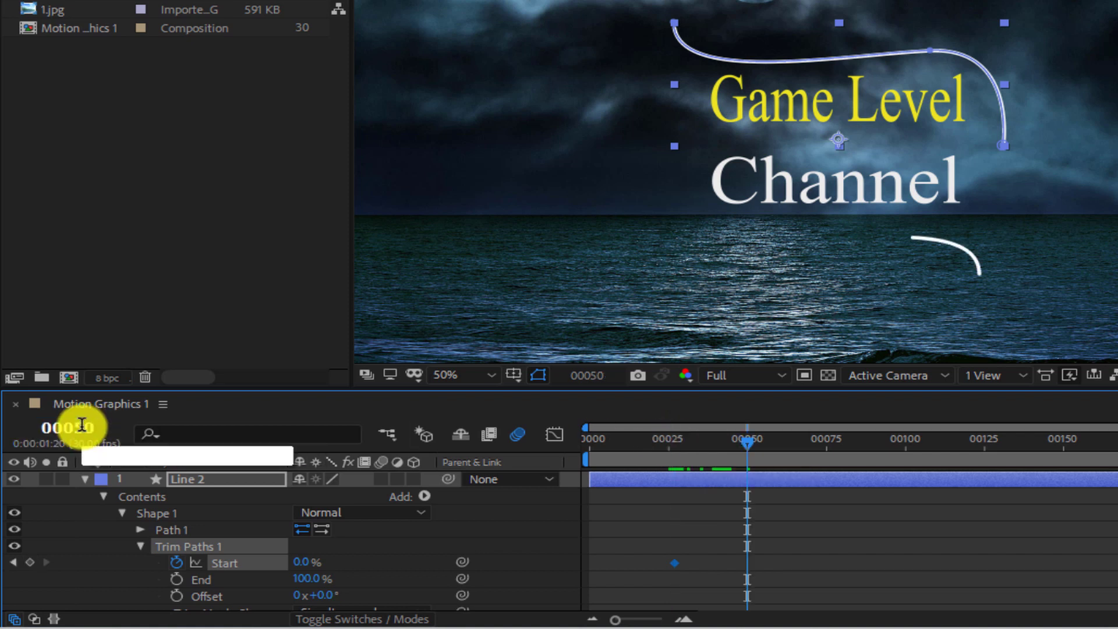
pyautogui.click(304, 561)
pyautogui.write('100')
pyautogui.press('Return')
# Keyframe Line 2's Trim Paths End at 100% on frame 55
pyautogui.click(56, 427)
pyautogui.write('55')
pyautogui.press('Return')
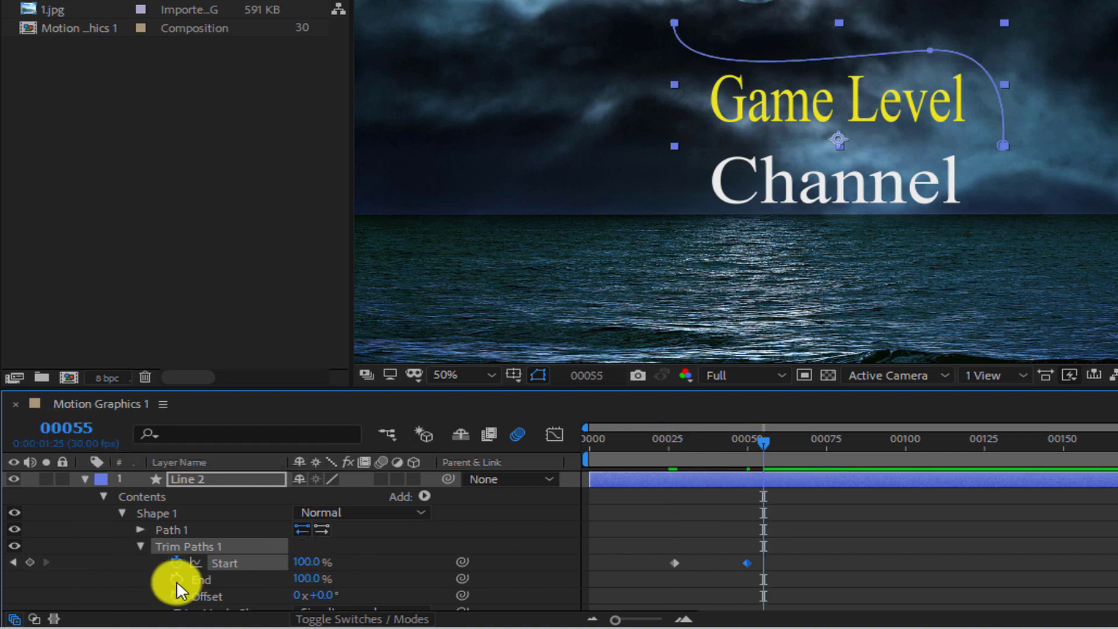
pyautogui.click(177, 579)
# Set Line 2's Trim Paths End to 0% on frame 32
pyautogui.click(75, 428)
pyautogui.write('32')
pyautogui.press('Return')
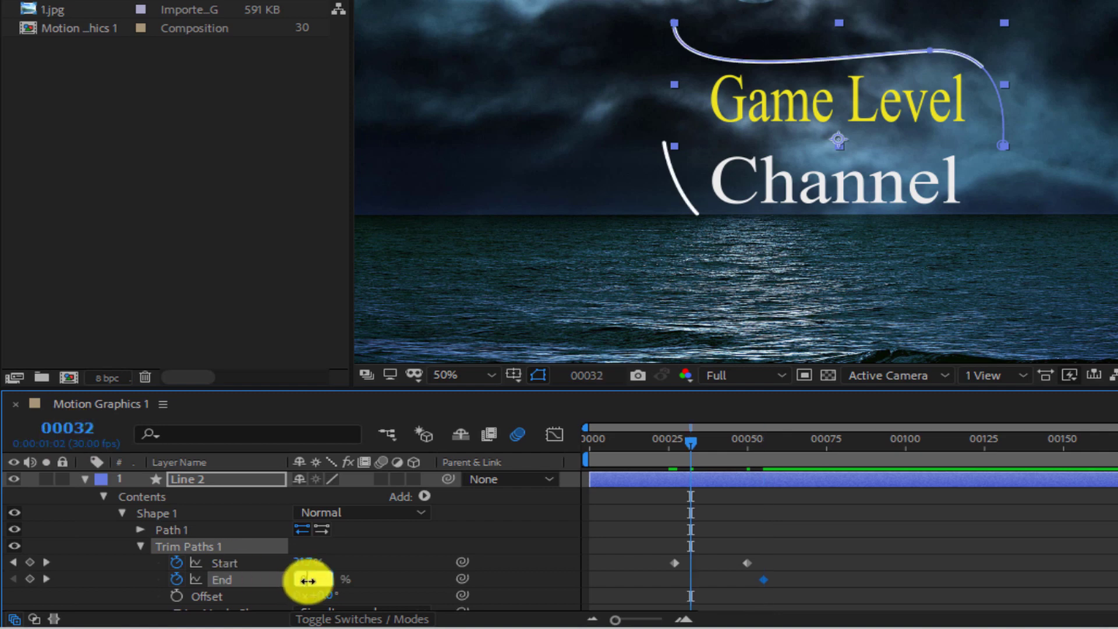
pyautogui.press('Return')
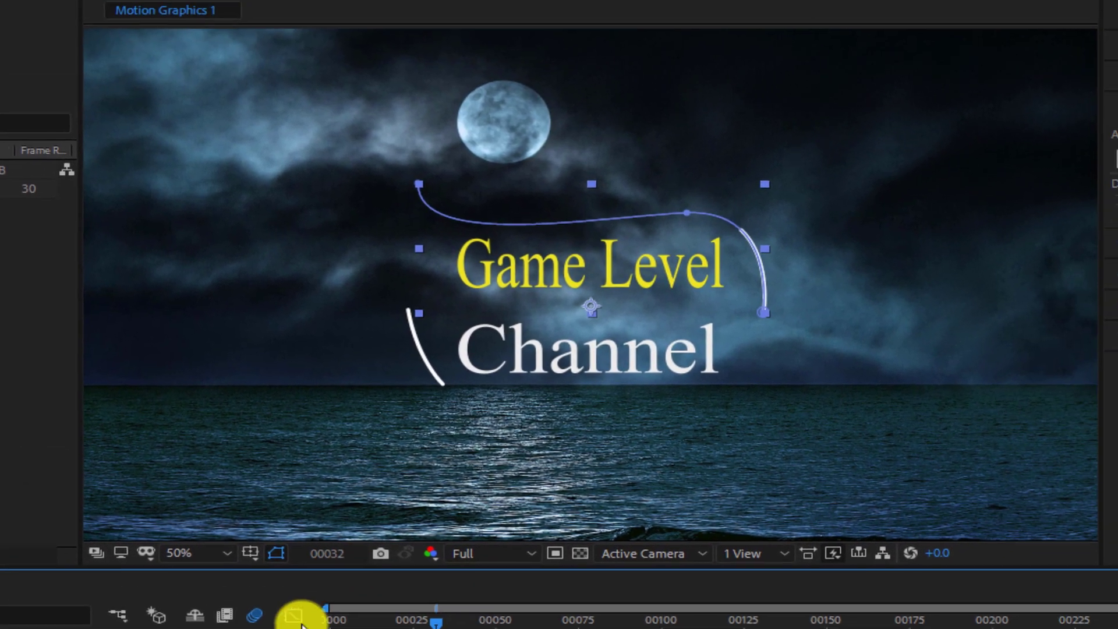
# Preview the title and both line animations twice from frame 0
pyautogui.press('Home')
pyautogui.press('space')
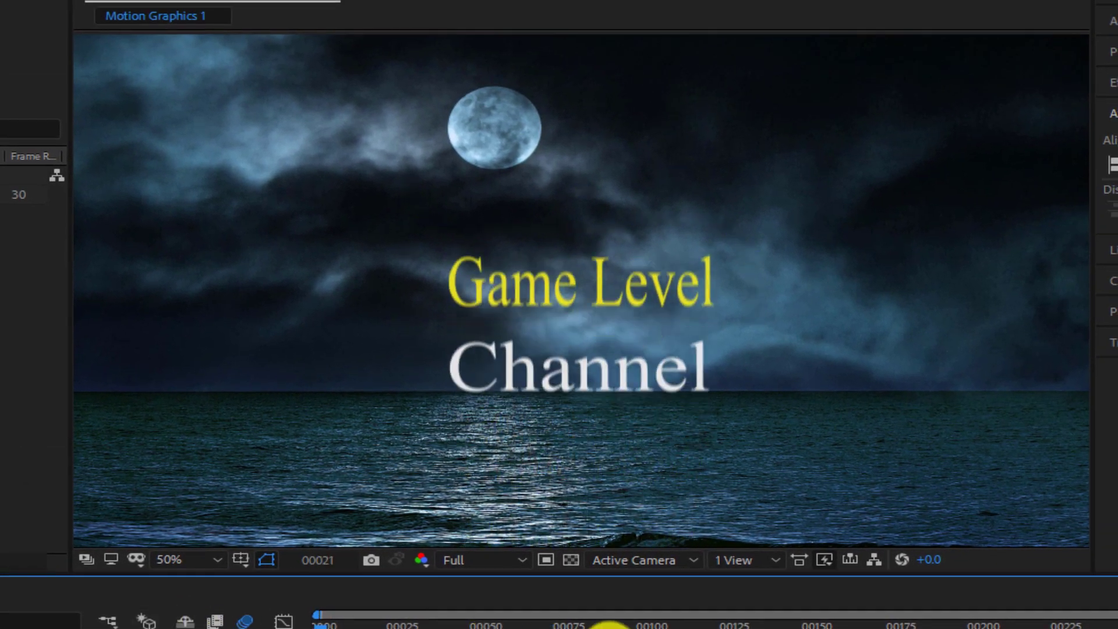
pyautogui.press('space')
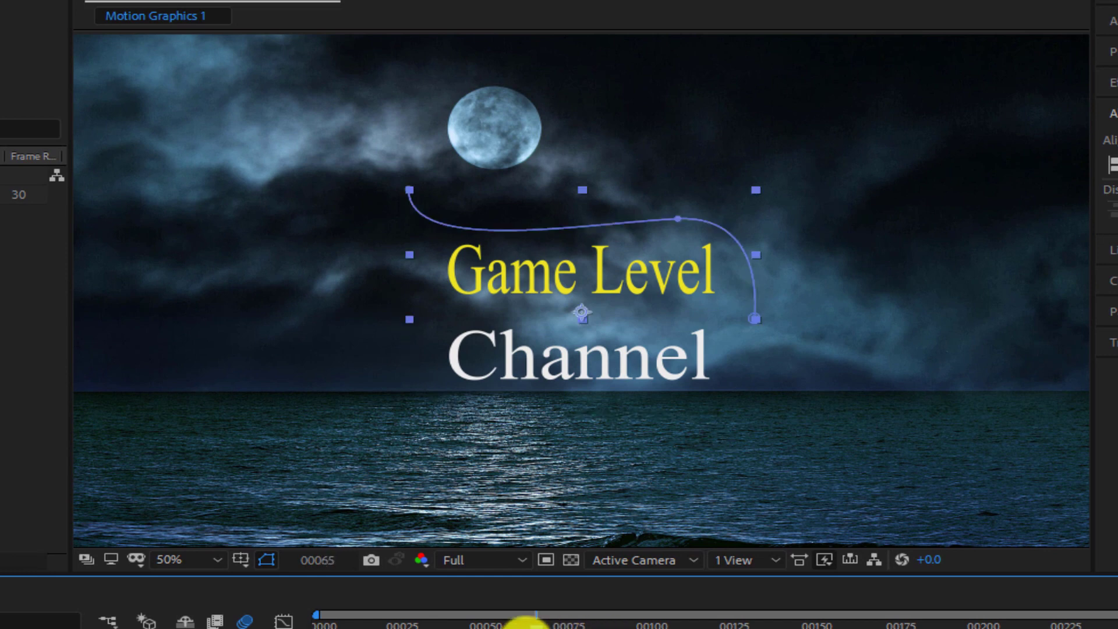
pyautogui.moveTo(527, 623); pyautogui.dragTo(197, 598)
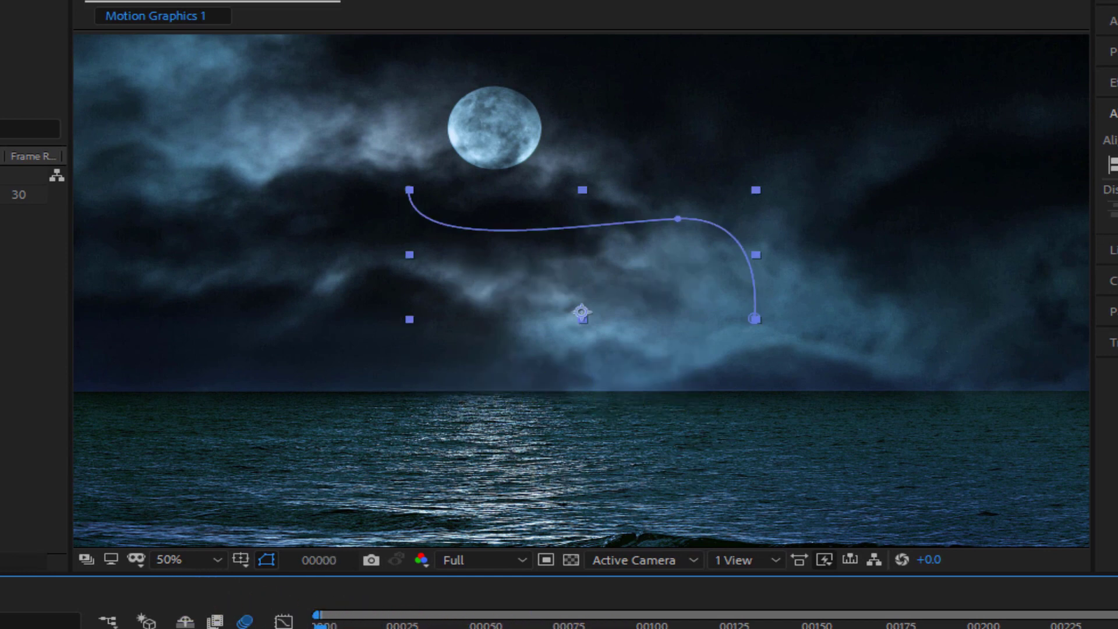
pyautogui.press('space')
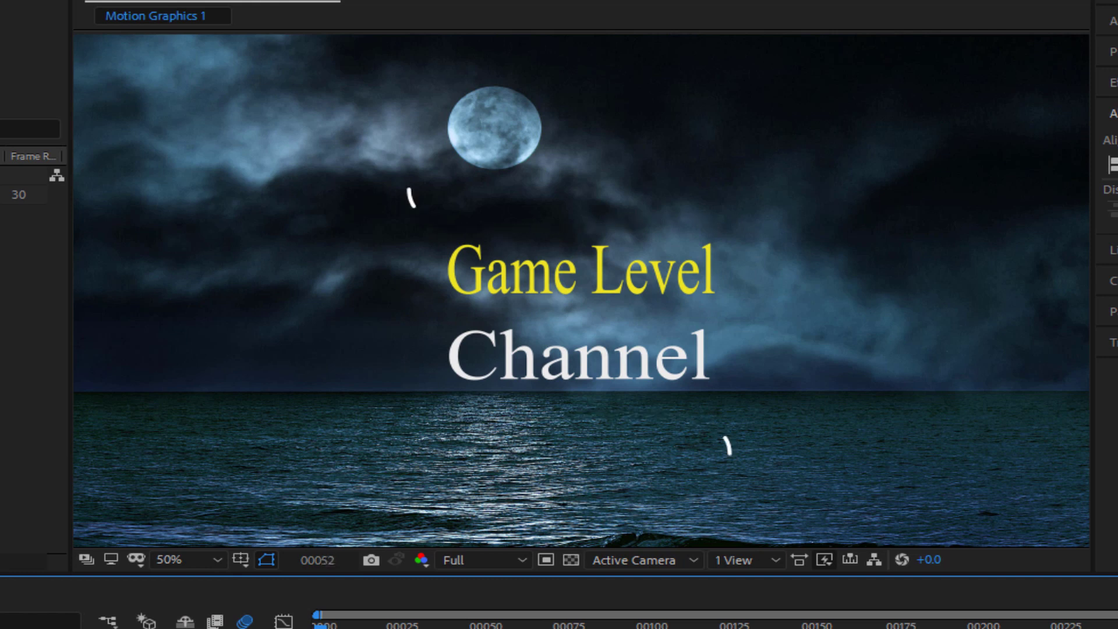
pyautogui.press('space')
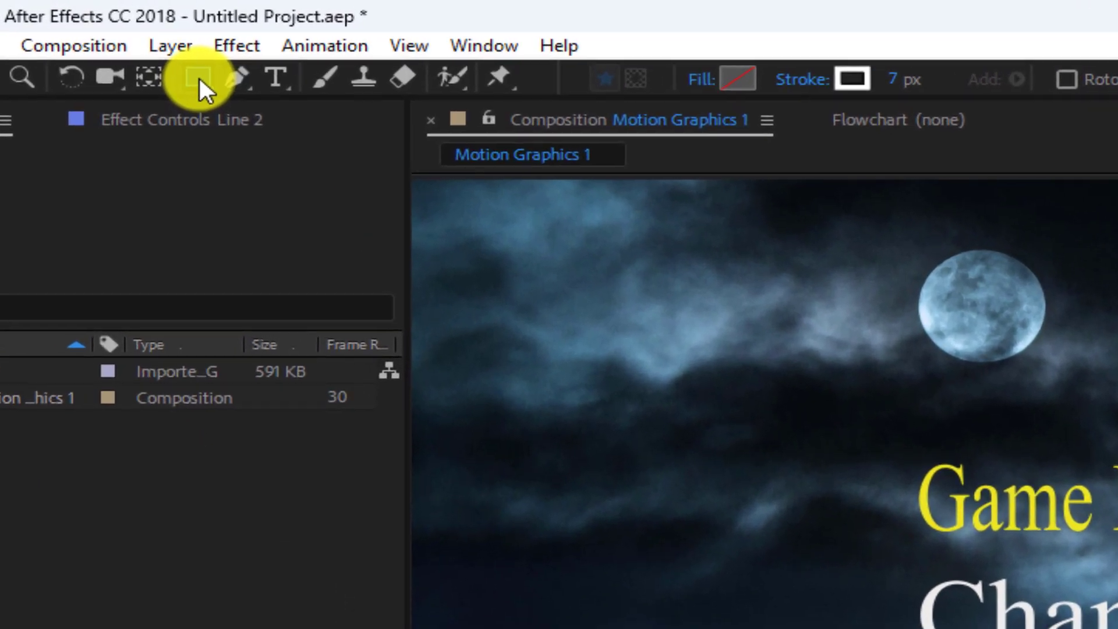
# Draw a small unfilled circle with the Ellipse Tool just above the word Game, as a new shape layer
pyautogui.click(146, 39)
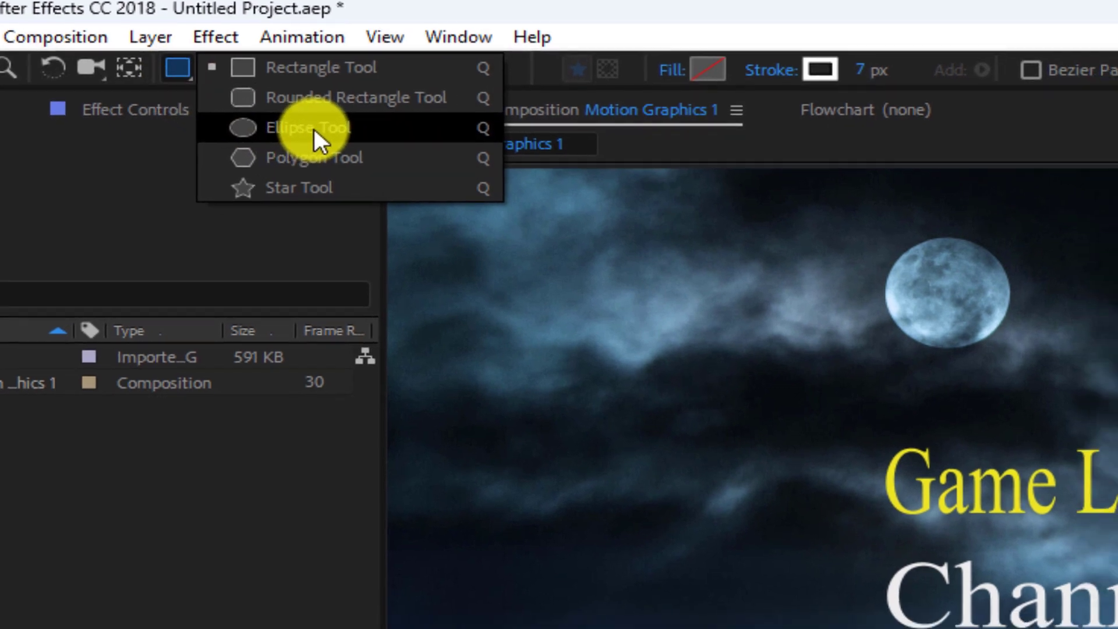
pyautogui.click(337, 137)
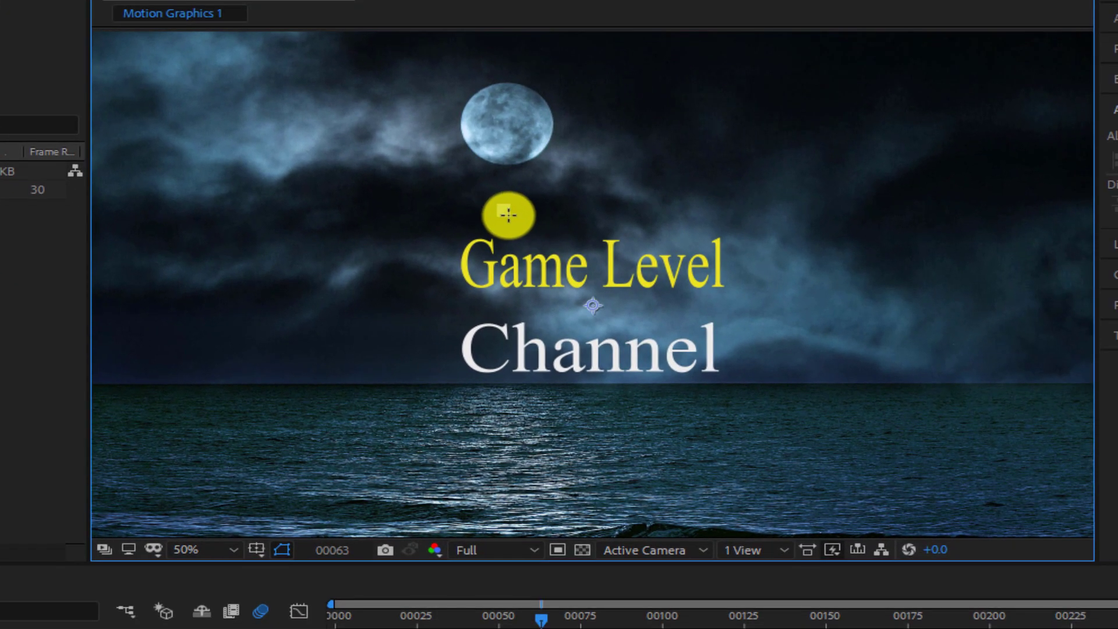
pyautogui.moveTo(519, 227); pyautogui.dragTo(528, 239)
pyautogui.press('shift')
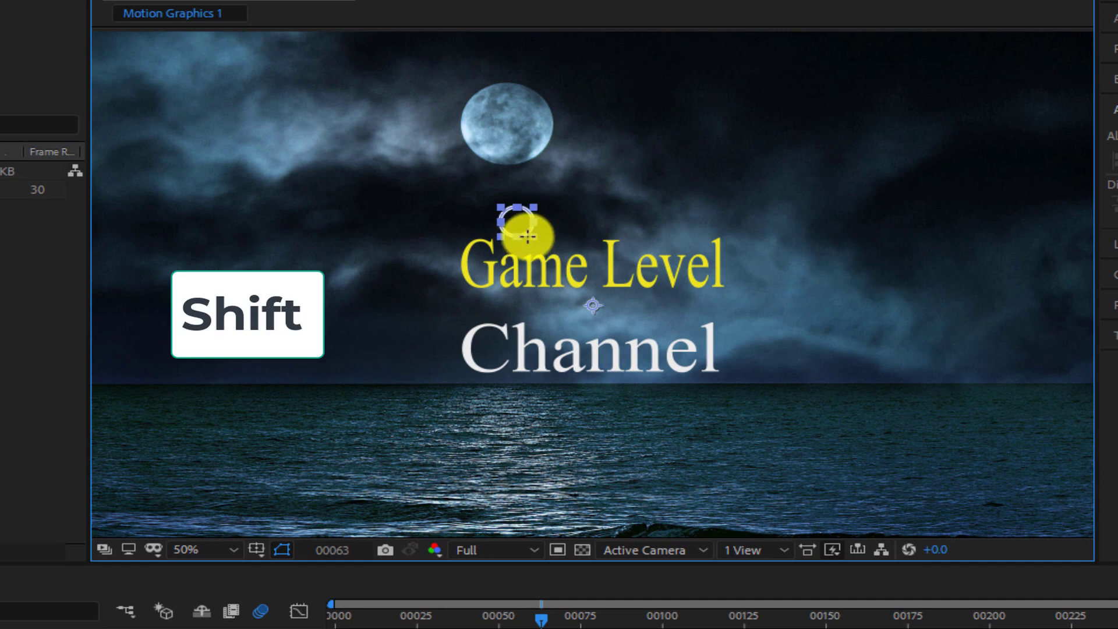
pyautogui.moveTo(527, 239); pyautogui.dragTo(527, 238)
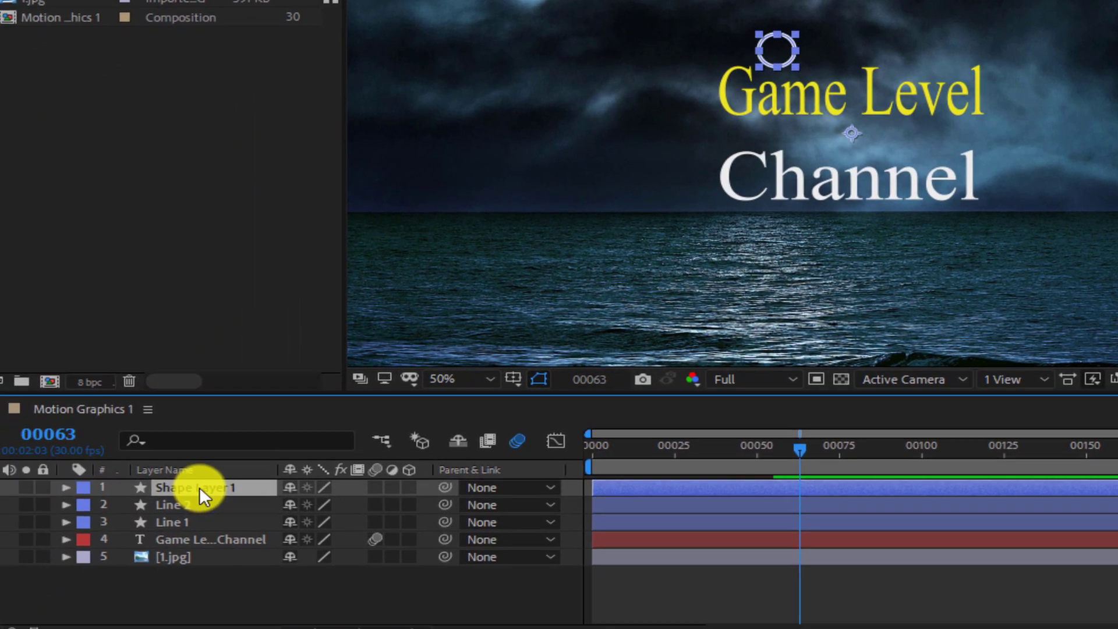
# Rename the circle's shape layer as Circle 1 and expand its properties
pyautogui.rightClick(199, 487)
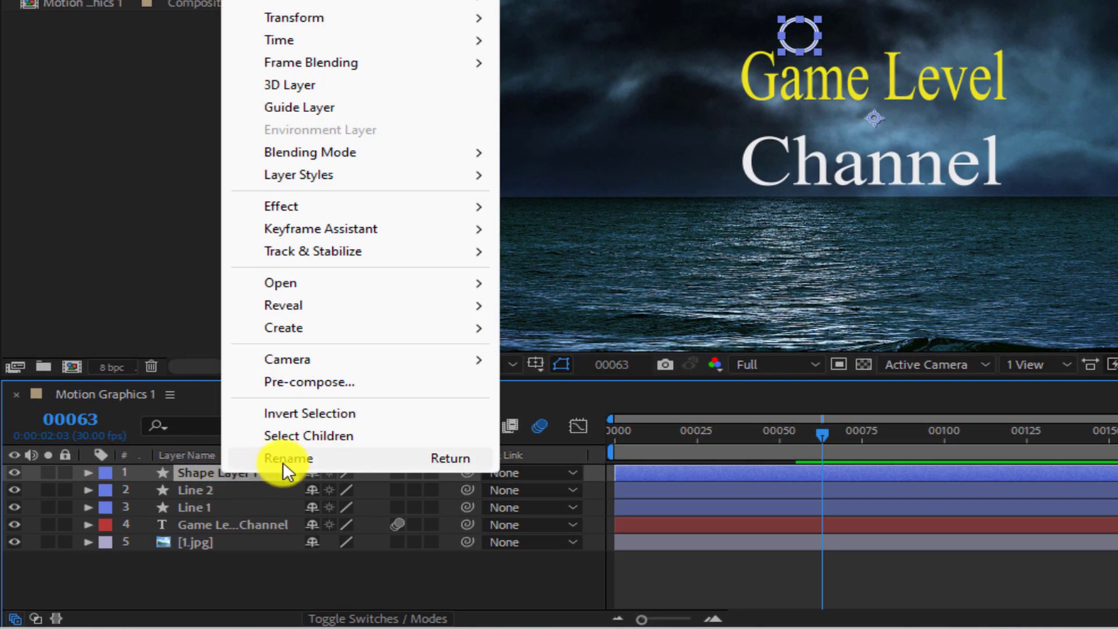
pyautogui.click(288, 458)
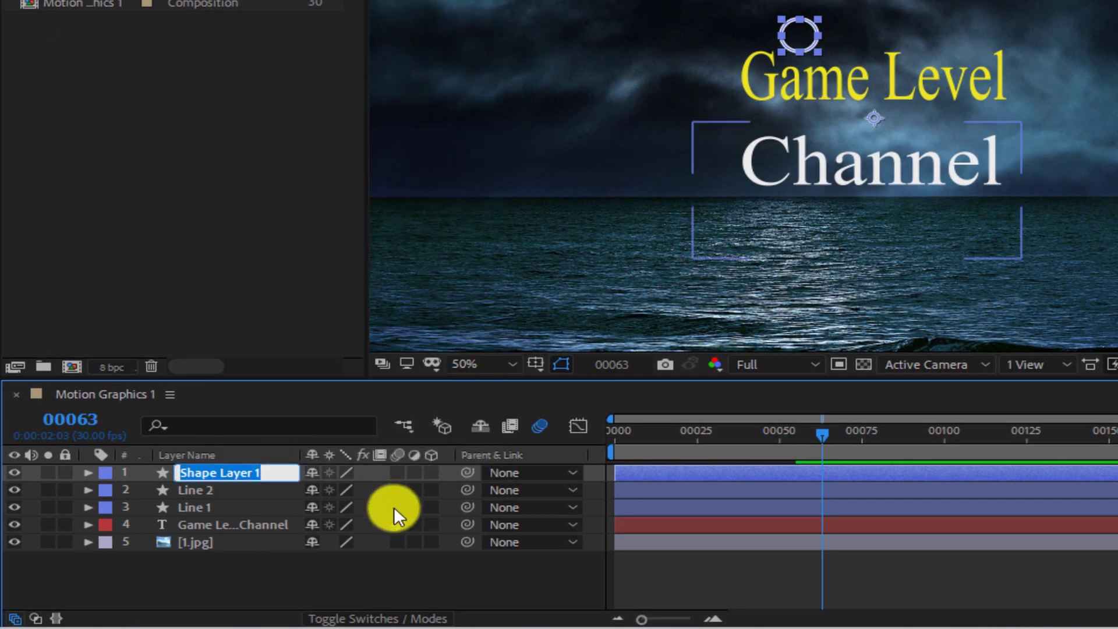
pyautogui.write('Circ')
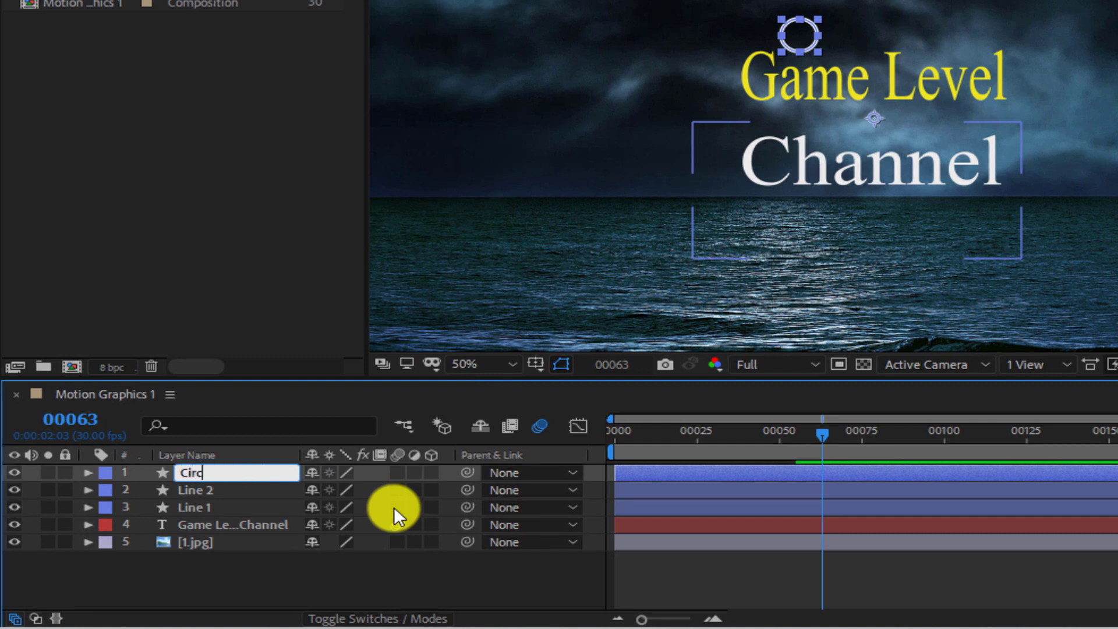
pyautogui.write('le 1')
pyautogui.click(146, 469)
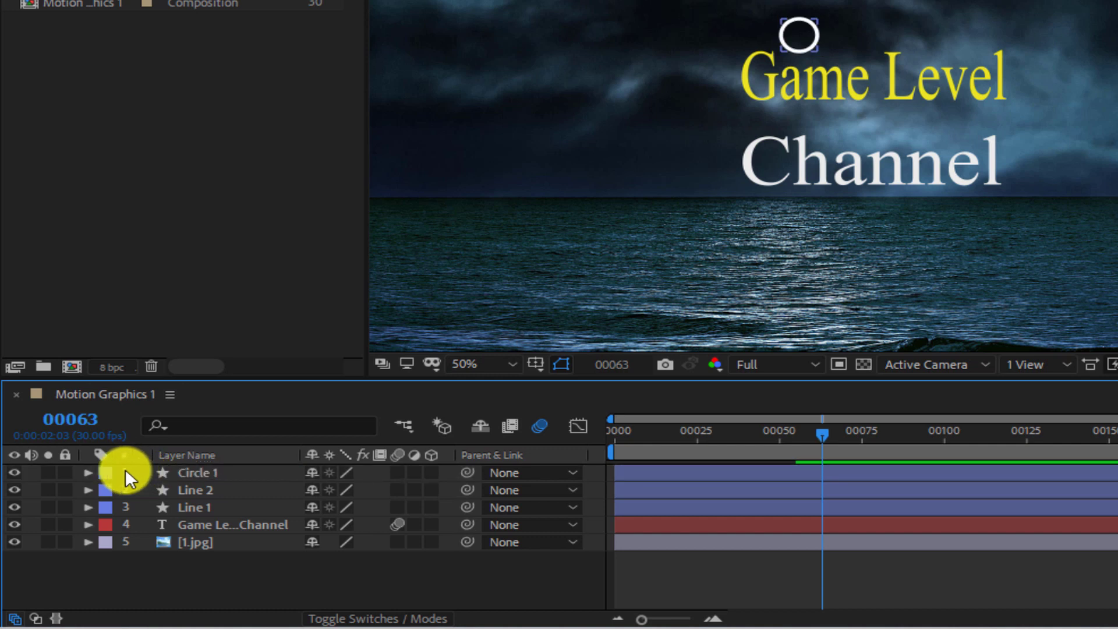
pyautogui.click(88, 473)
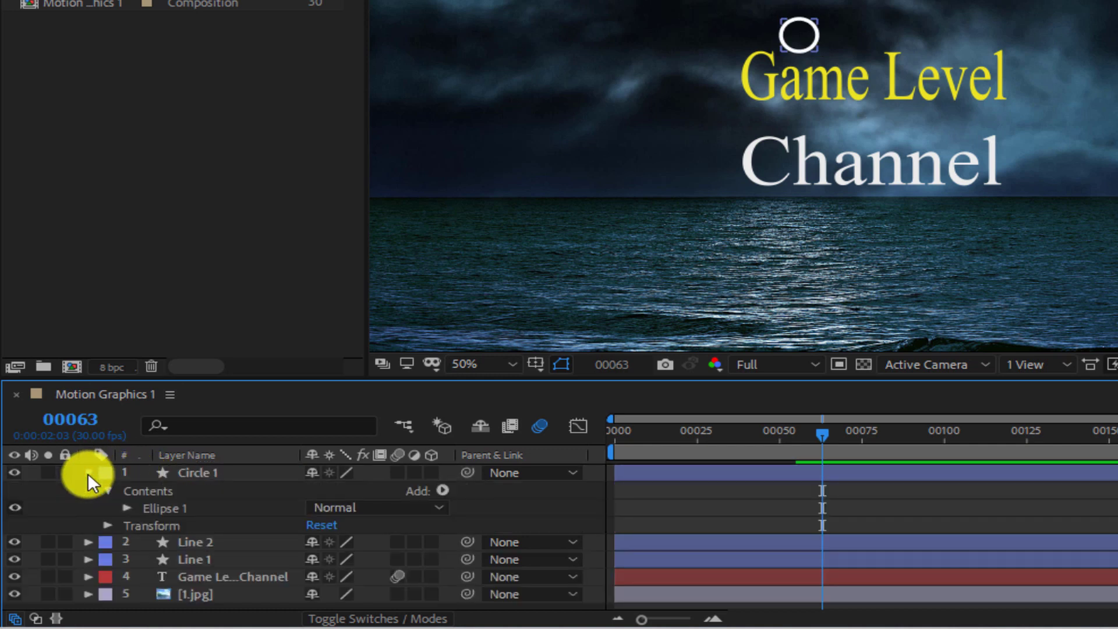
# Enable keyframing for Circle 1's Stroke Width at frame 27, keeping the width at 7
pyautogui.click(125, 508)
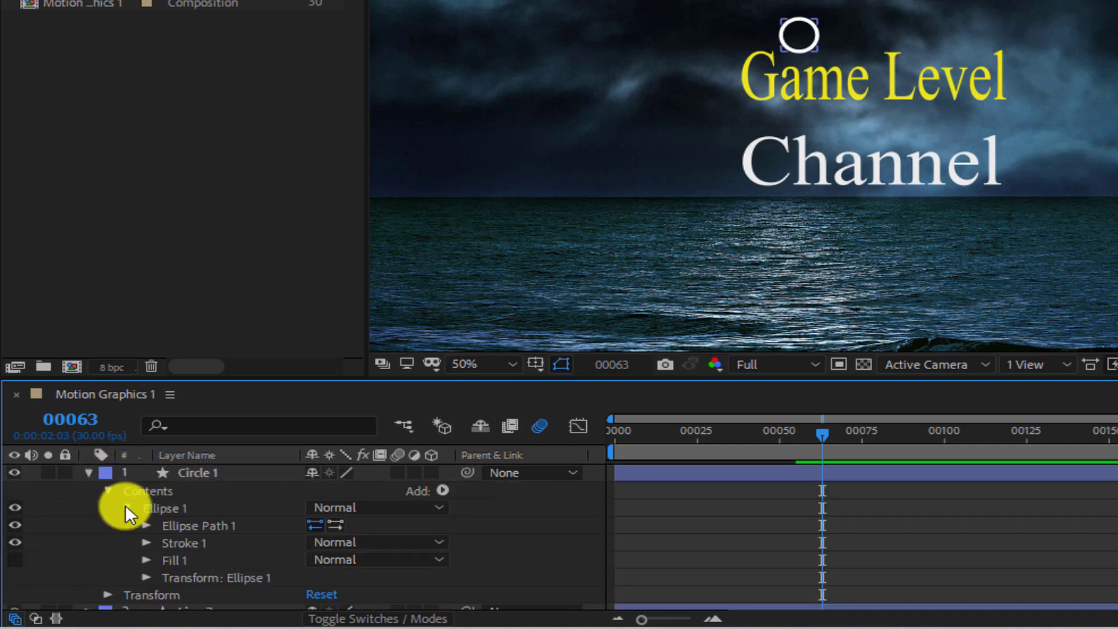
pyautogui.click(145, 543)
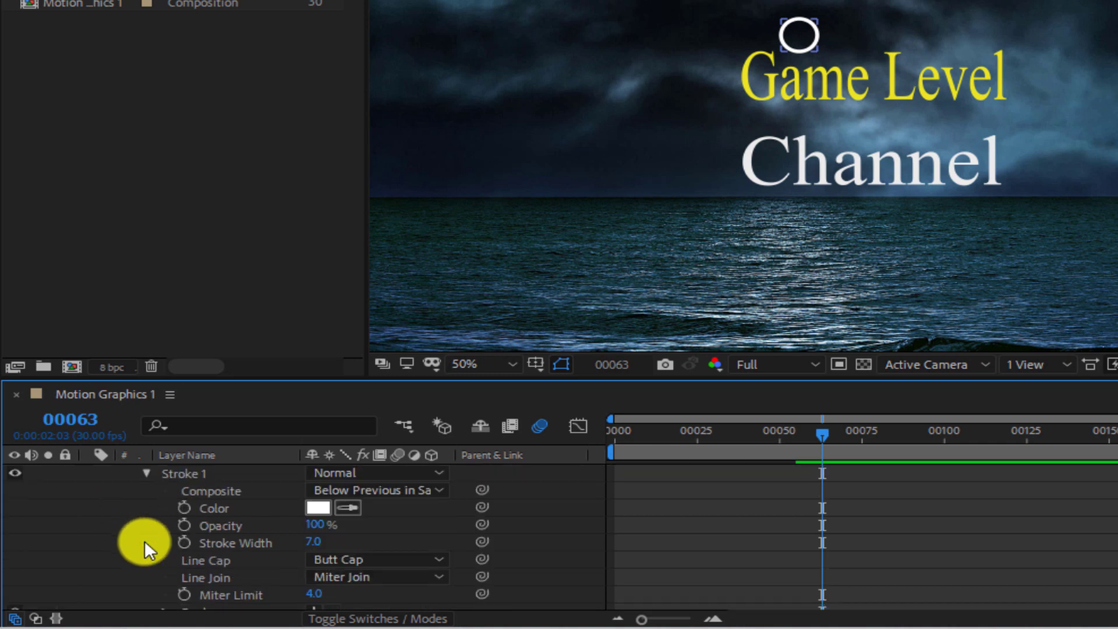
pyautogui.click(89, 420)
pyautogui.write('27')
pyautogui.press('Return')
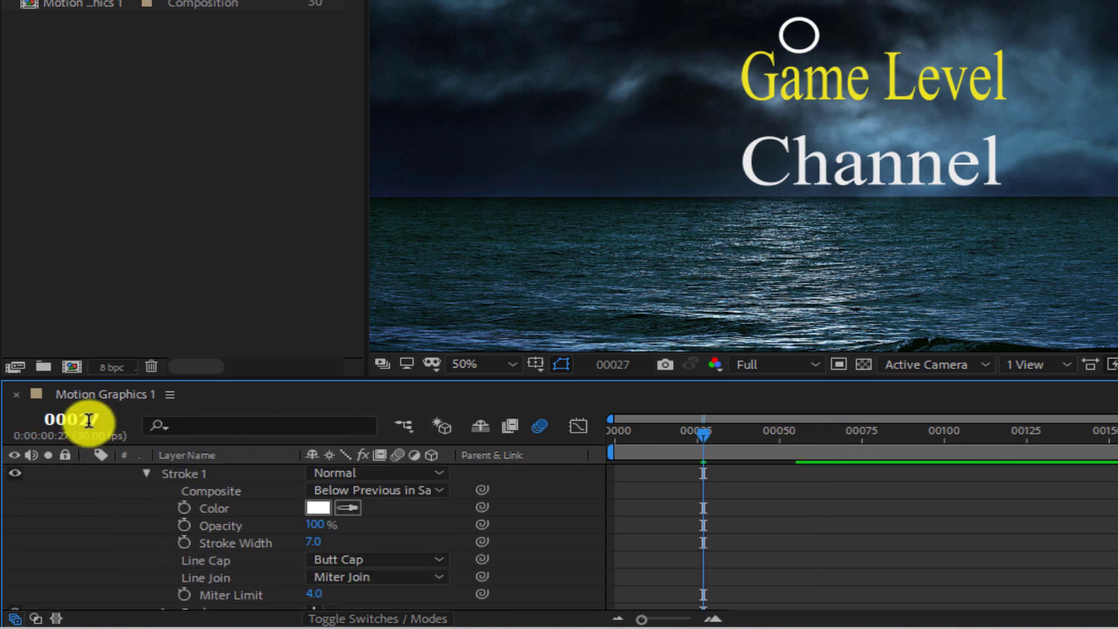
pyautogui.click(182, 540)
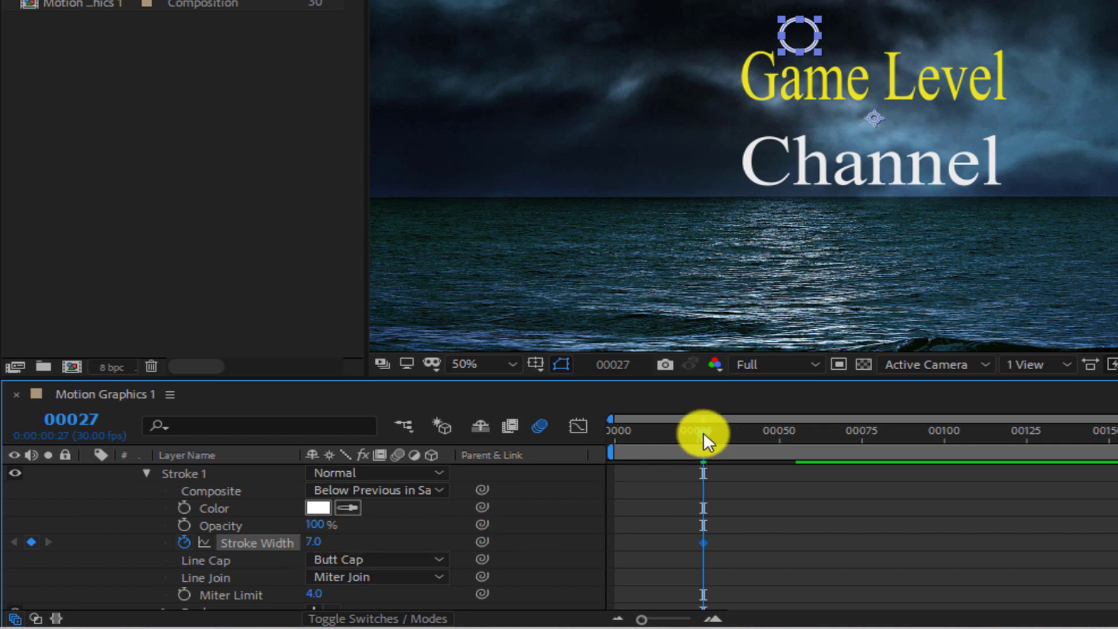
# Set Circle 1's Stroke Width to 0 on frame 38
pyautogui.moveTo(703, 436); pyautogui.dragTo(738, 435)
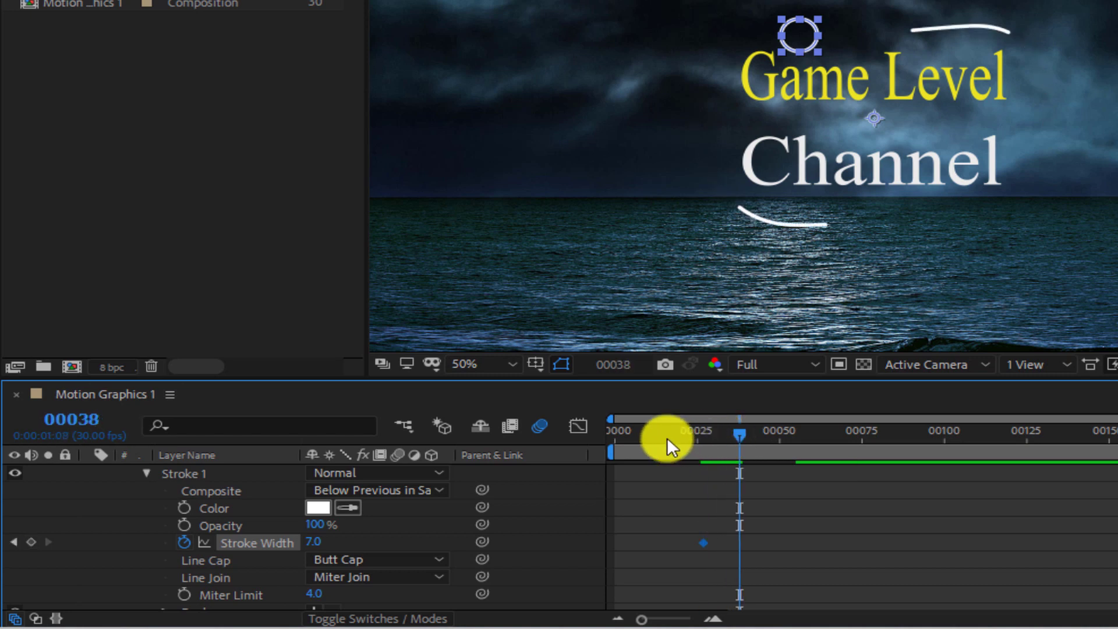
pyautogui.click(319, 544)
pyautogui.write('0')
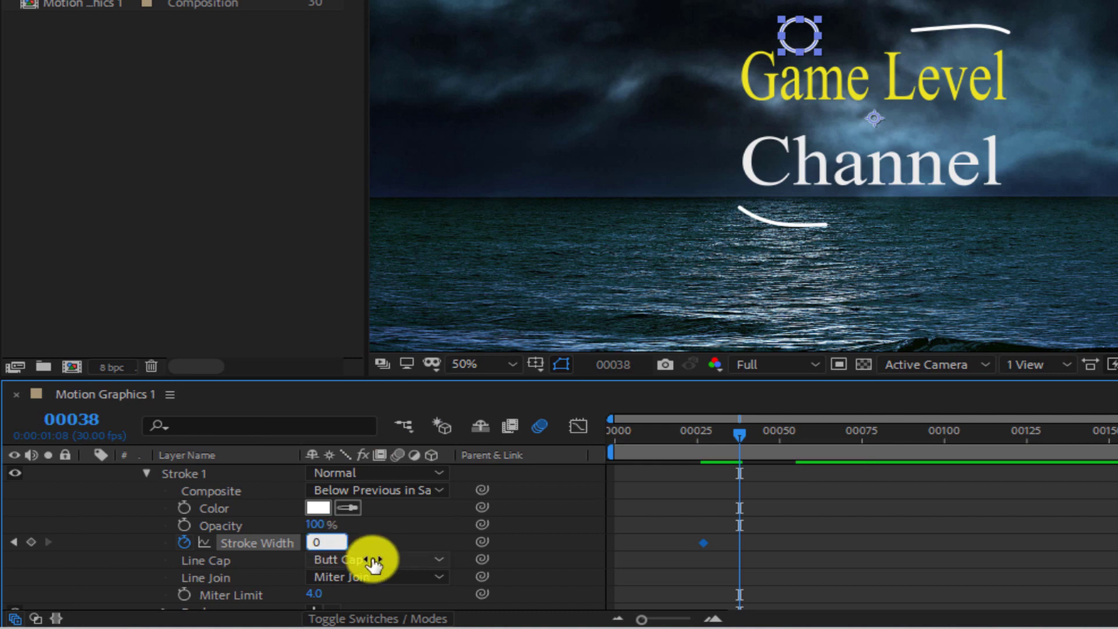
pyautogui.press('Return')
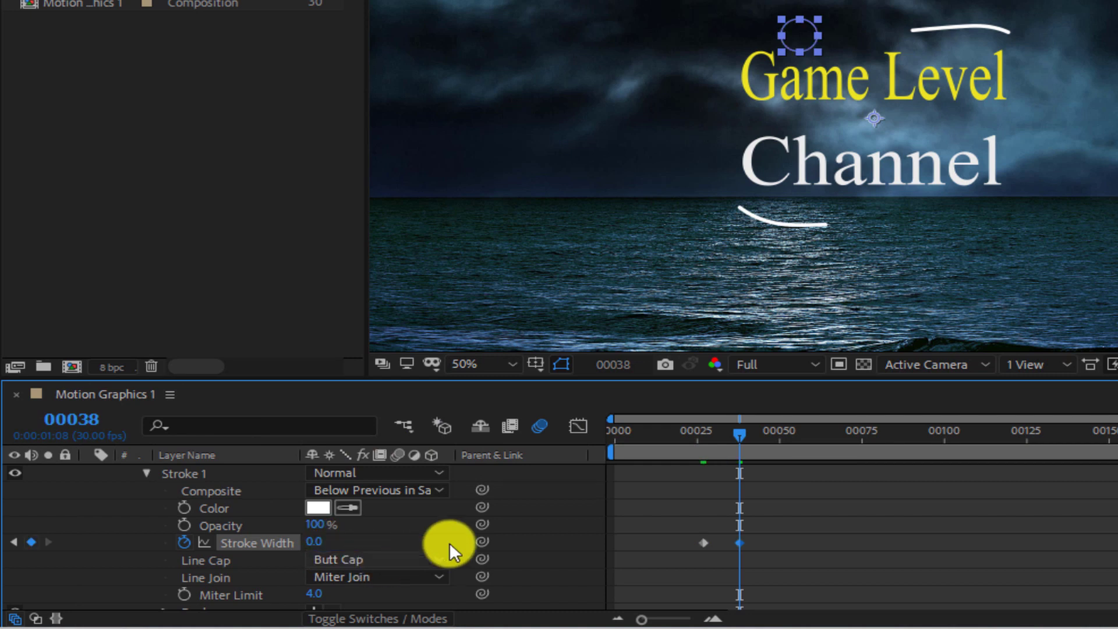
# Preview Circle 1's stroke width animation twice, starting a few frames before its first keyframe
pyautogui.moveTo(741, 435); pyautogui.dragTo(688, 435)
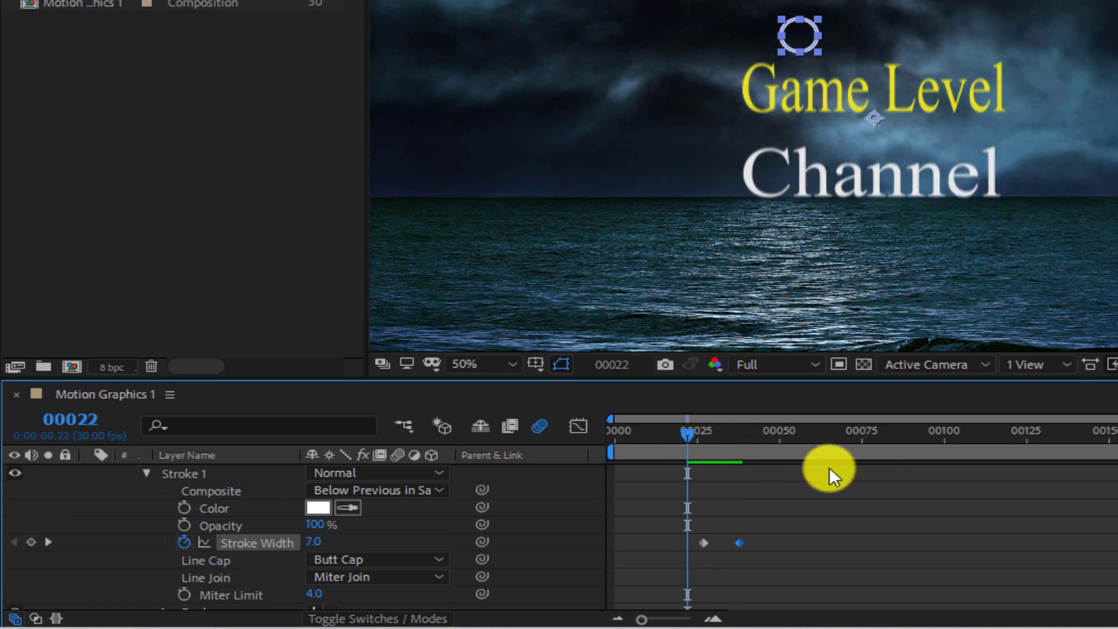
pyautogui.press('space')
pyautogui.press('space')
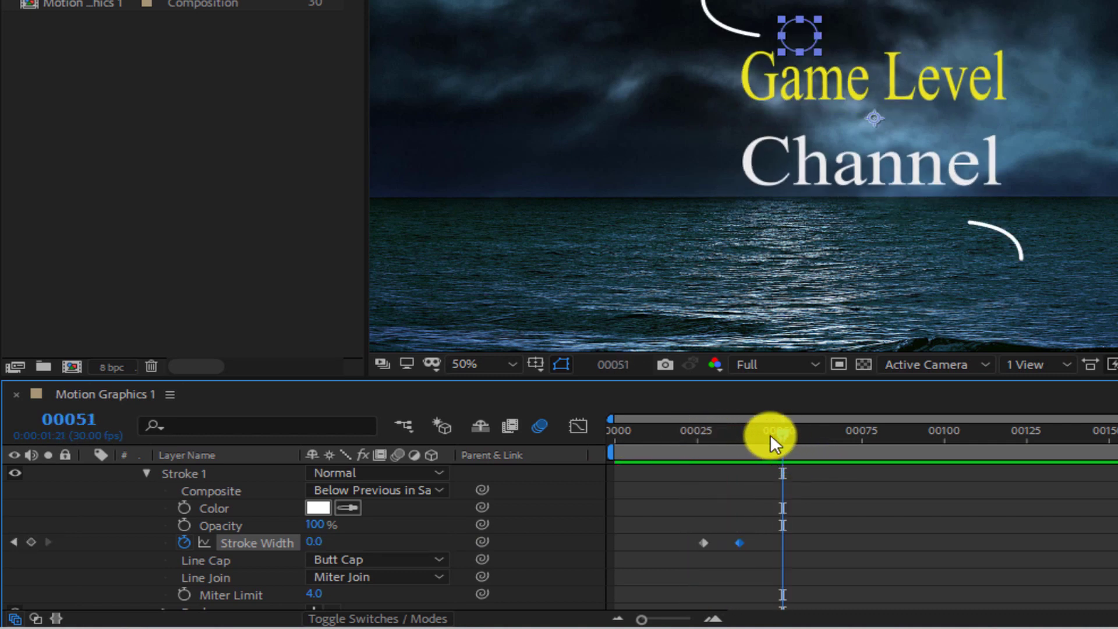
pyautogui.moveTo(770, 435); pyautogui.dragTo(687, 435)
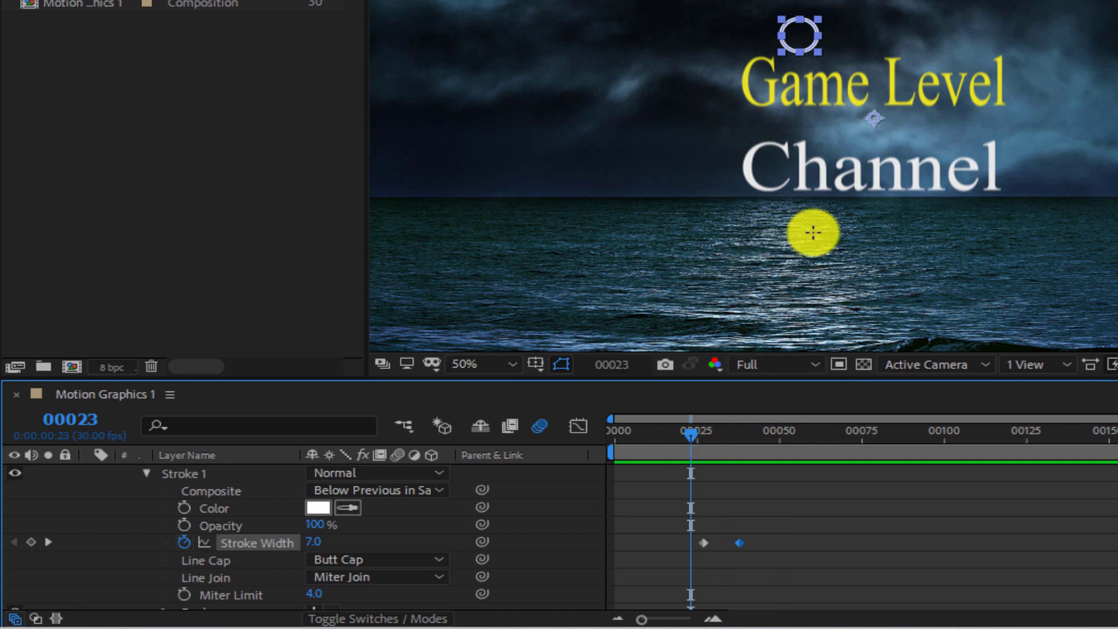
pyautogui.press('space')
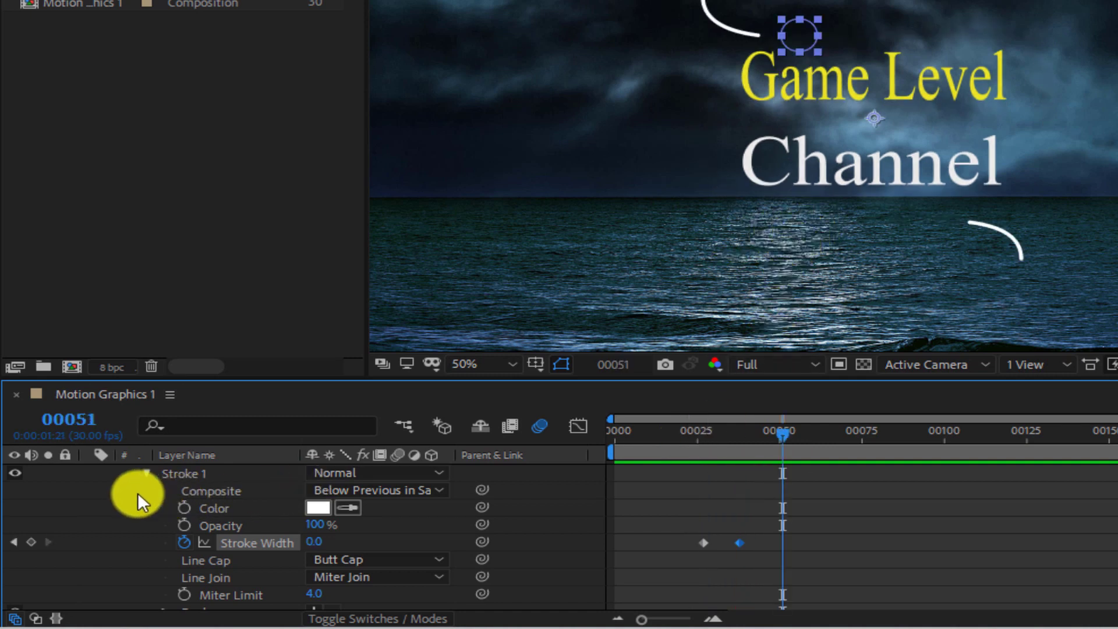
# Keyframe the Scale in Circle 1's Ellipse 1 transform at 0% on frame 27
pyautogui.click(146, 473)
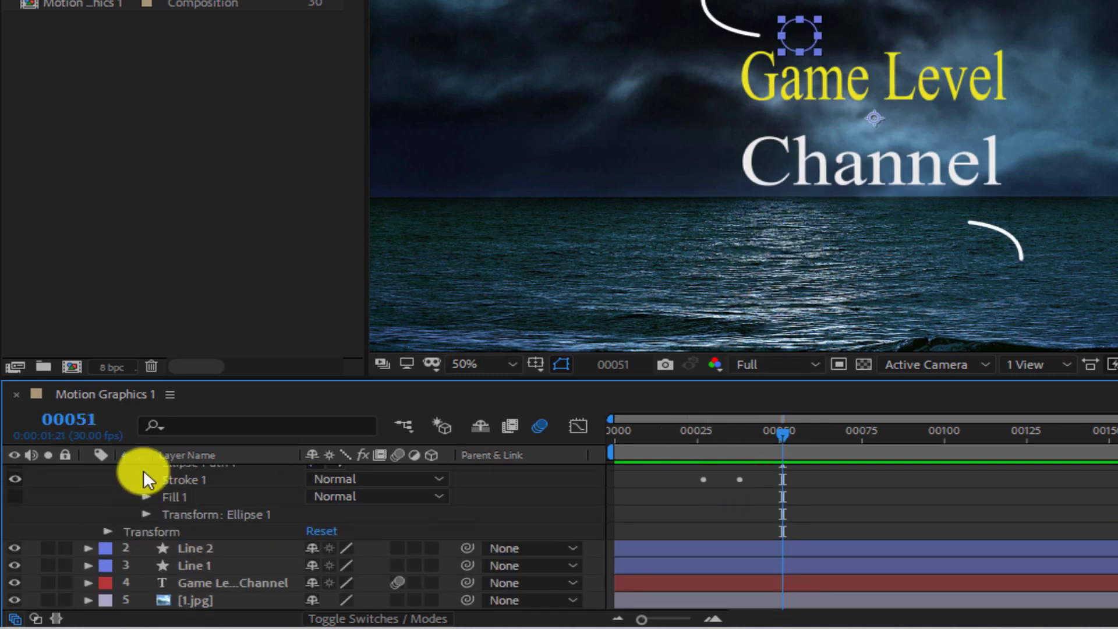
pyautogui.click(145, 514)
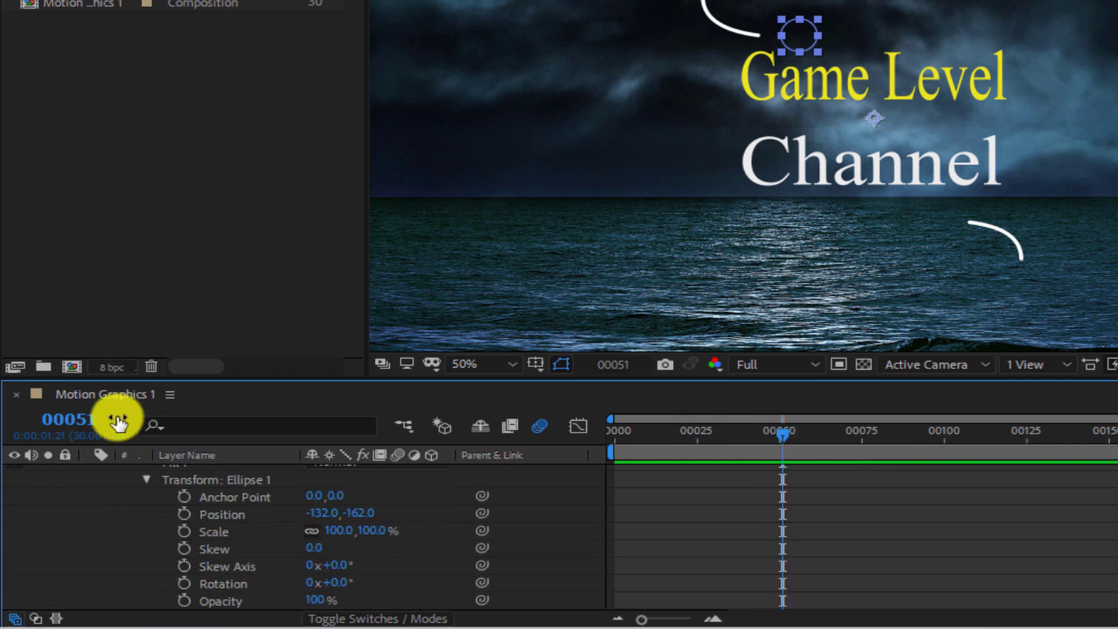
pyautogui.click(75, 419)
pyautogui.write('27')
pyautogui.press('Return')
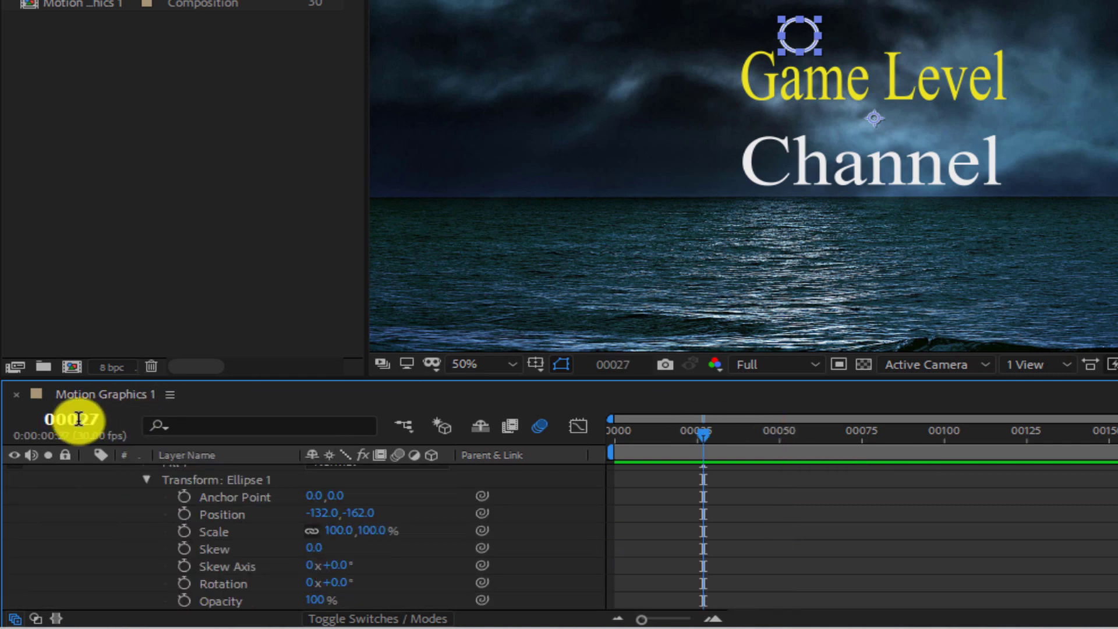
pyautogui.click(180, 532)
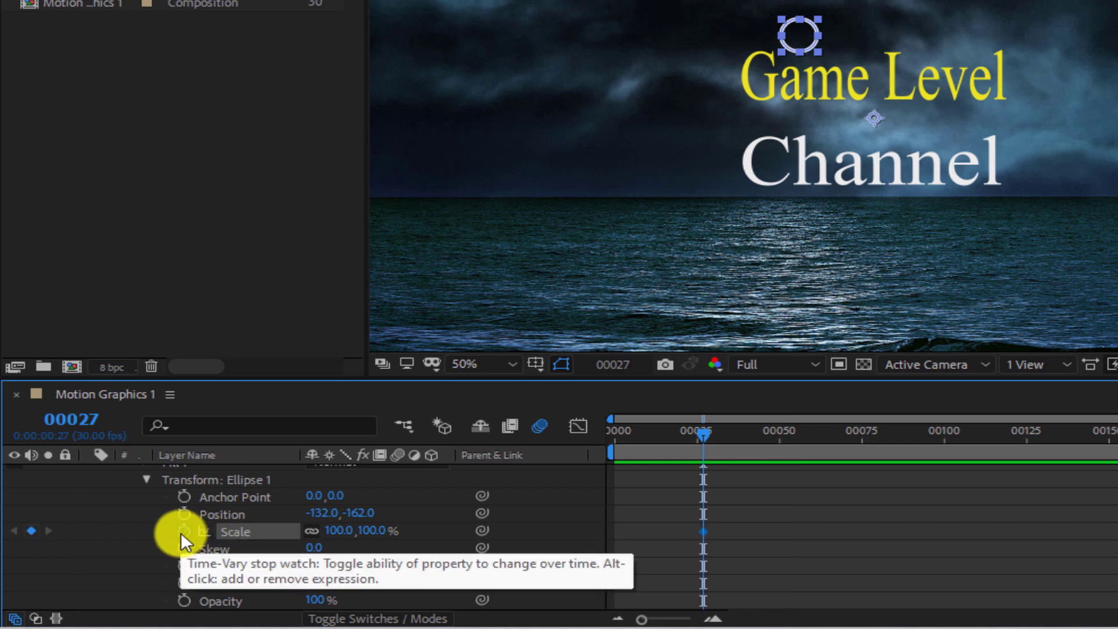
pyautogui.click(338, 532)
pyautogui.write('0')
pyautogui.press('Return')
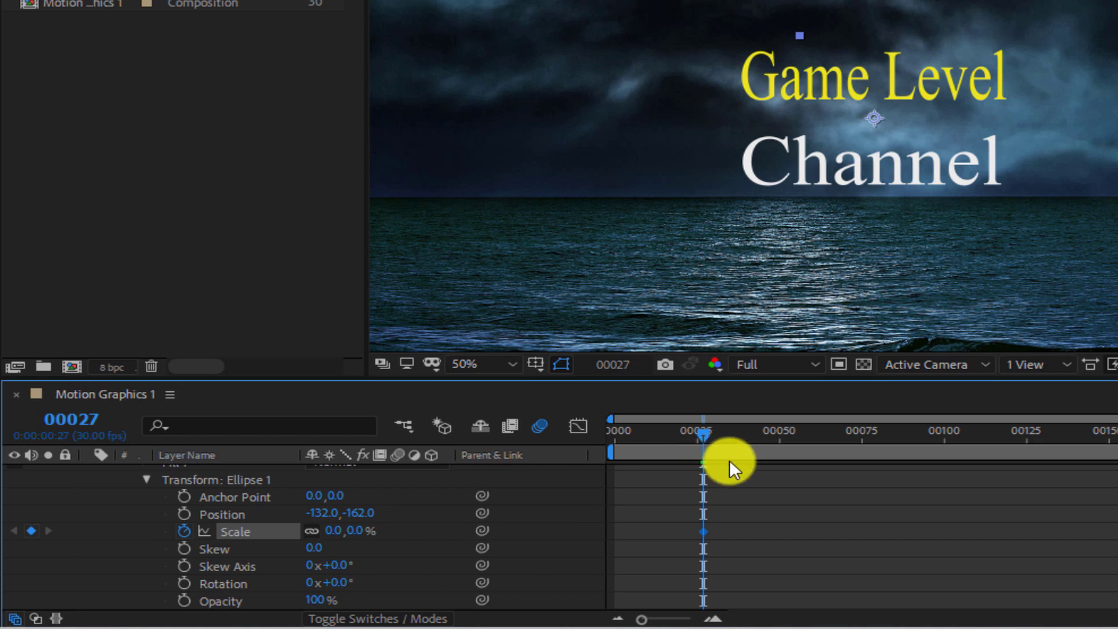
# Set Ellipse 1's Scale to 100% on frame 38, in line with the second Stroke Width keyframe
pyautogui.scroll(3, 740, 478)
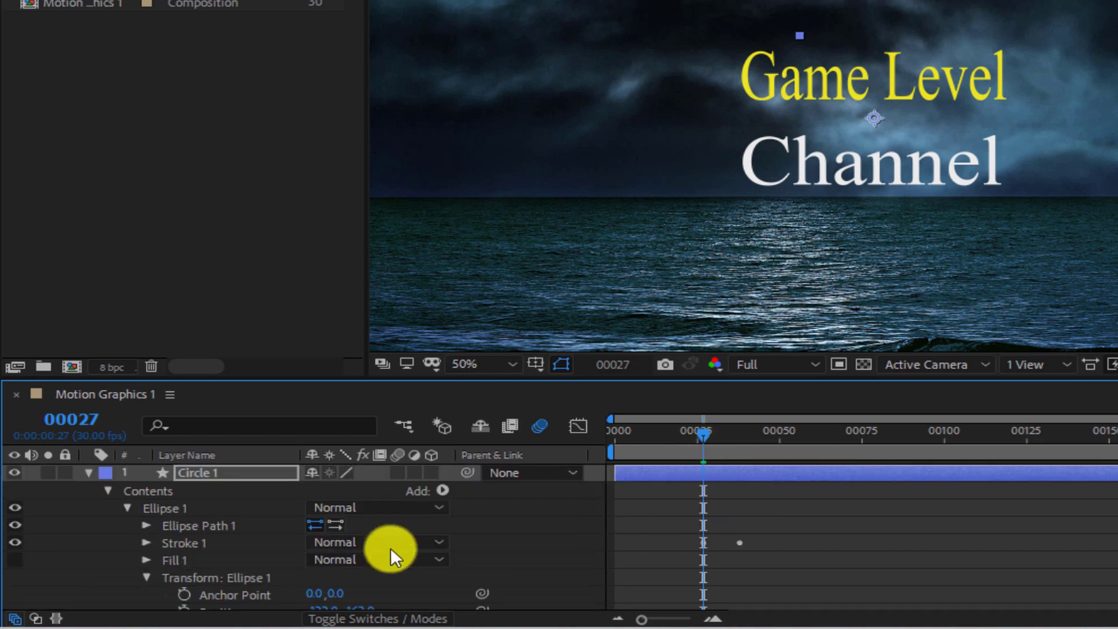
pyautogui.scroll(-2, 202, 538)
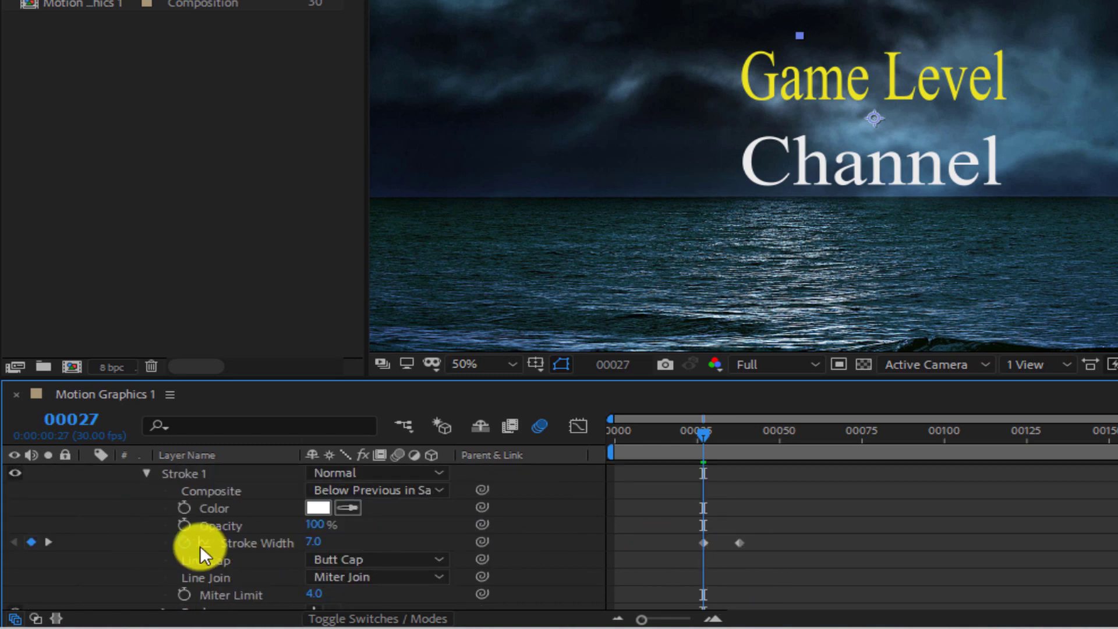
pyautogui.moveTo(707, 432); pyautogui.dragTo(728, 439)
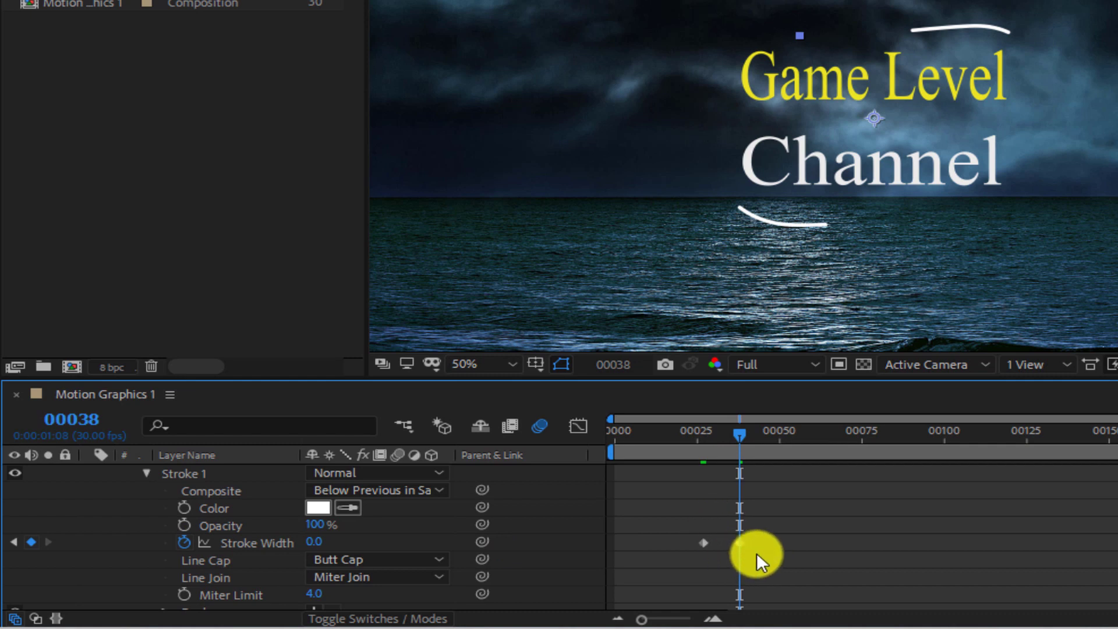
pyautogui.scroll(-1, 759, 550)
pyautogui.scroll(-1, 757, 550)
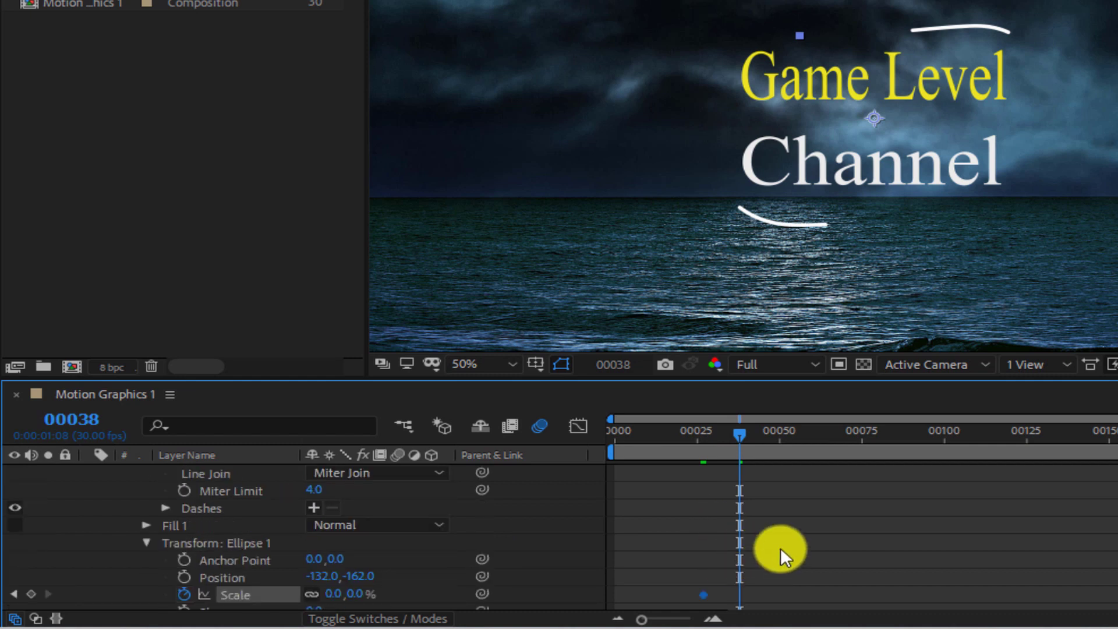
pyautogui.scroll(-1, 772, 548)
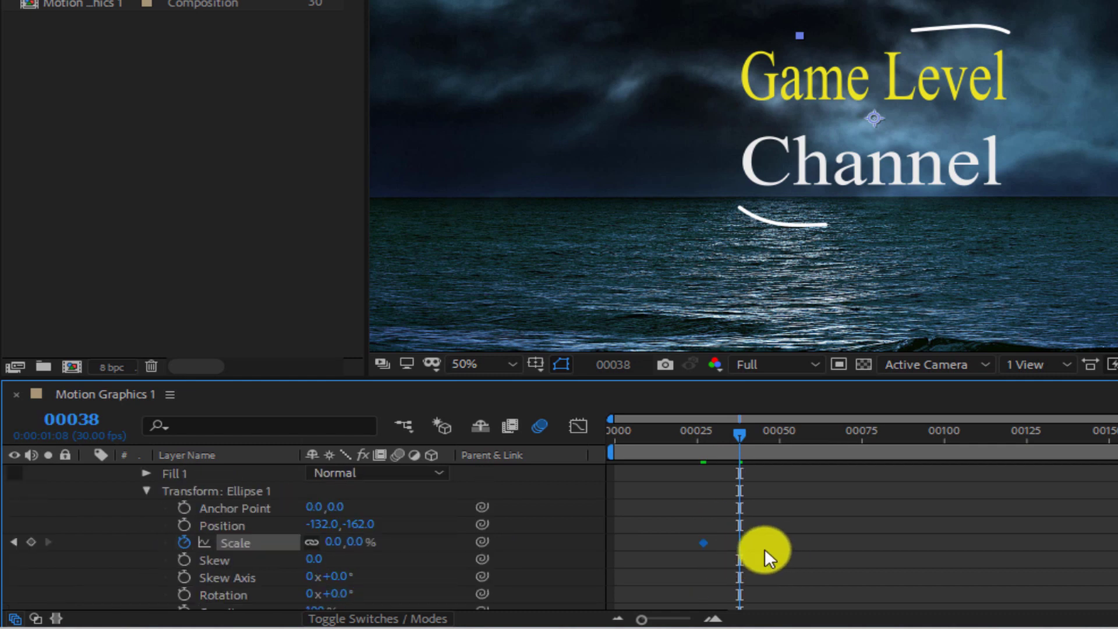
pyautogui.click(330, 541)
pyautogui.write('100')
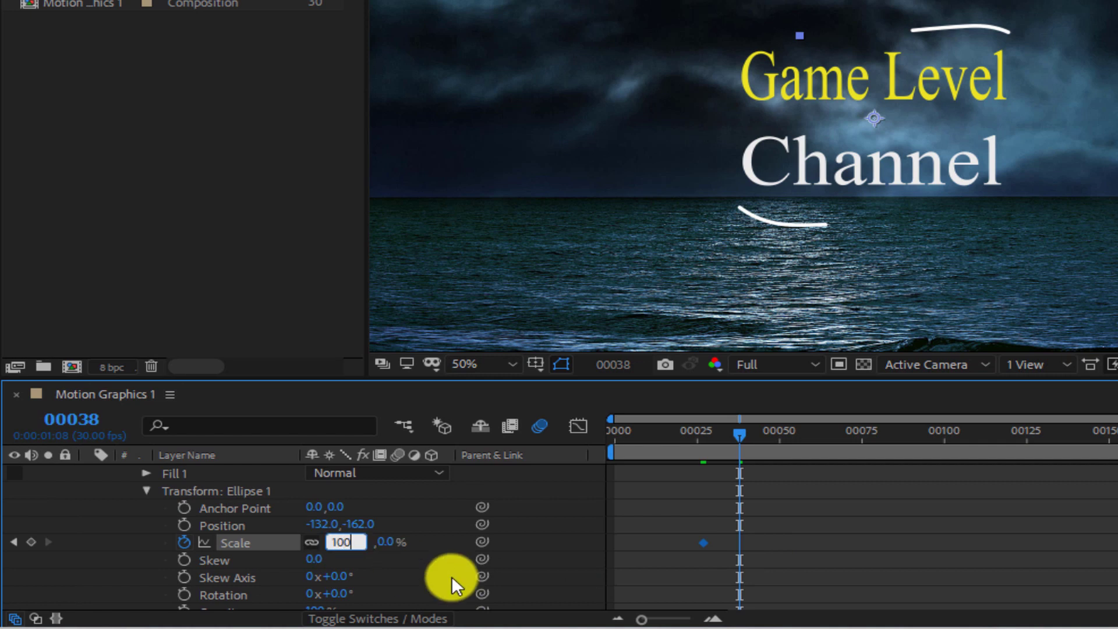
pyautogui.press('Return')
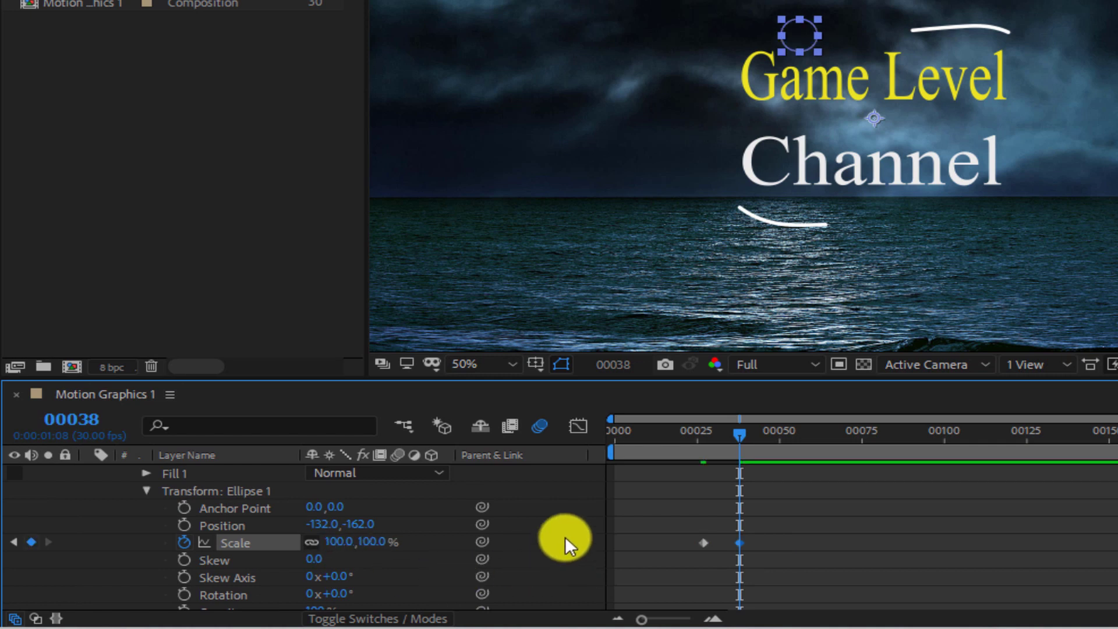
# Preview the composition from frame 0 to check the circle's combined scale and stroke animation
pyautogui.moveTo(737, 434); pyautogui.dragTo(499, 442)
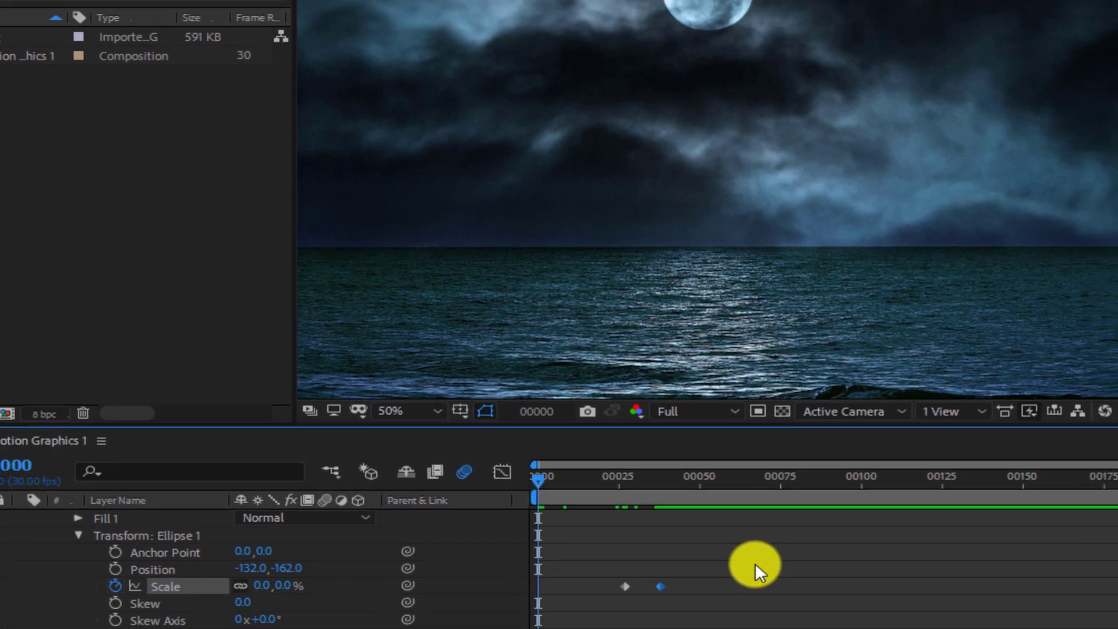
pyautogui.moveTo(537, 478); pyautogui.dragTo(700, 486)
pyautogui.moveTo(485, 615); pyautogui.dragTo(229, 602)
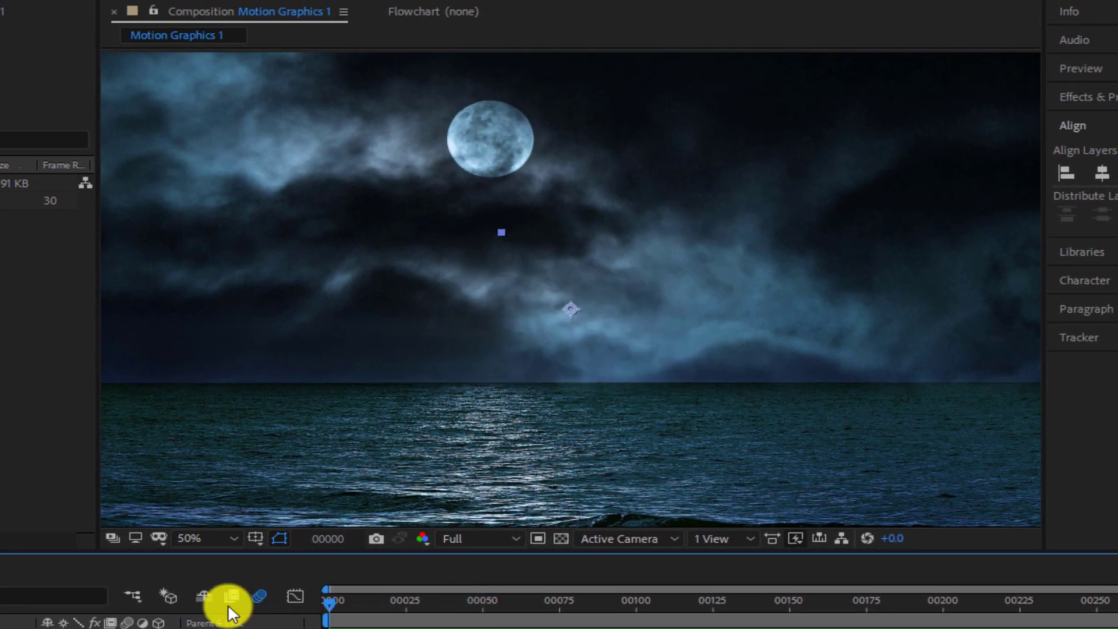
pyautogui.press('space')
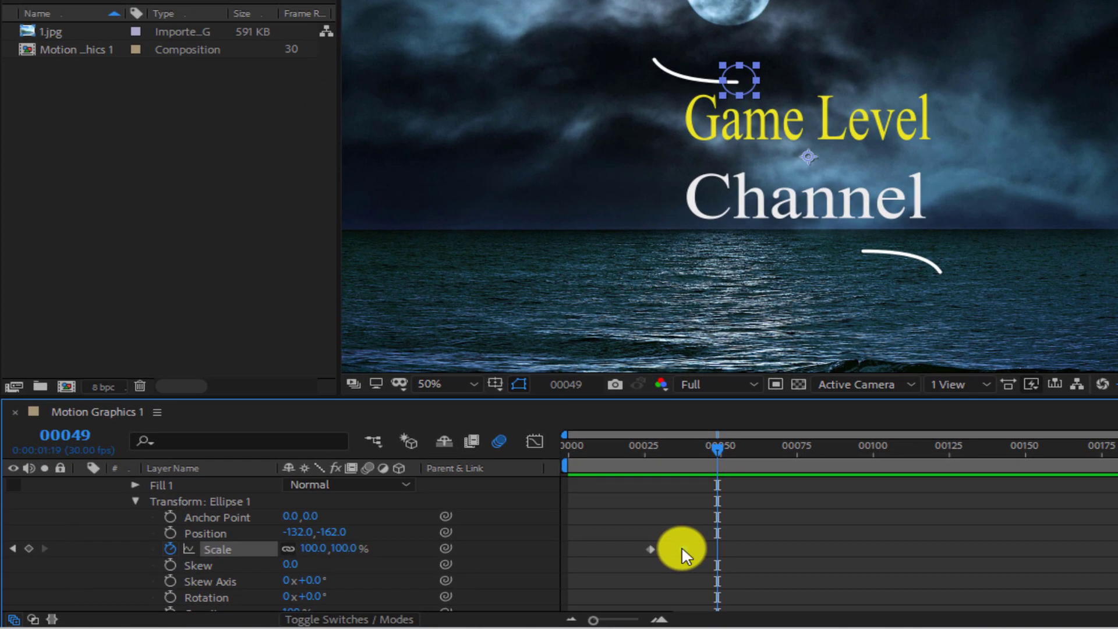
# Apply Easy Ease In to Ellipse 1's 100% Scale keyframe
pyautogui.rightClick(496, 628)
pyautogui.moveTo(774, 535)
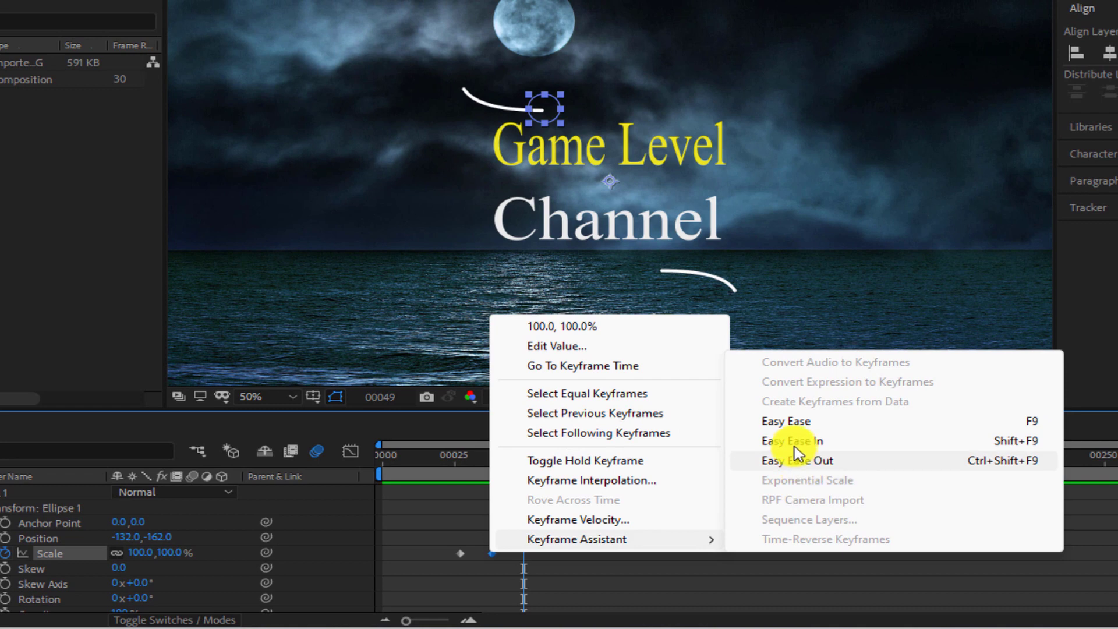
pyautogui.click(793, 443)
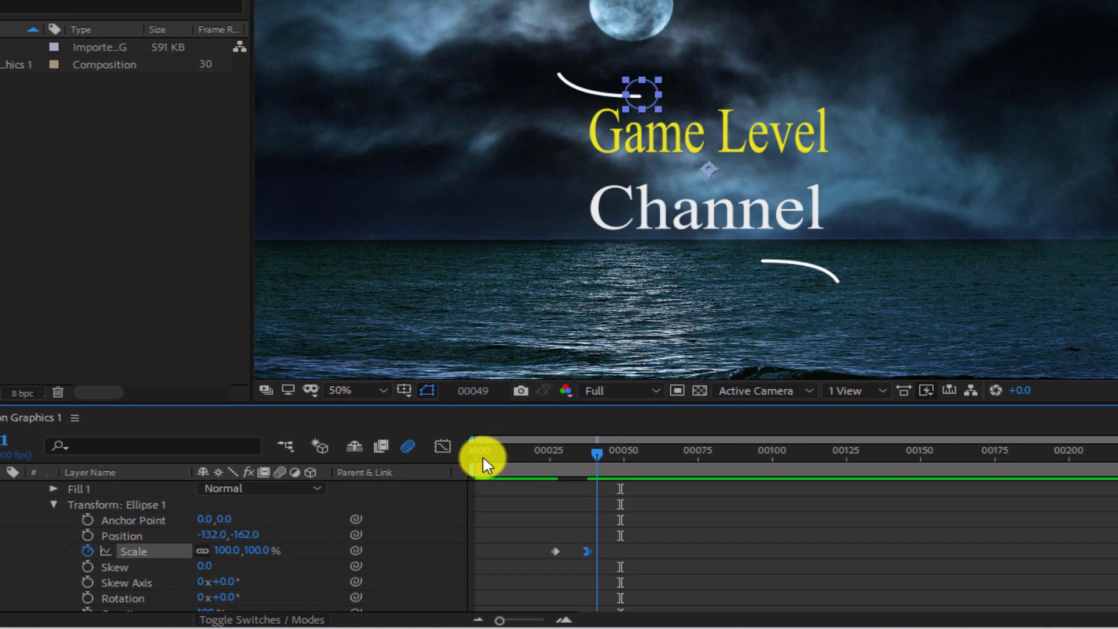
# Play back the eased circle animation from frame 0
pyautogui.click(482, 456)
pyautogui.press('space')
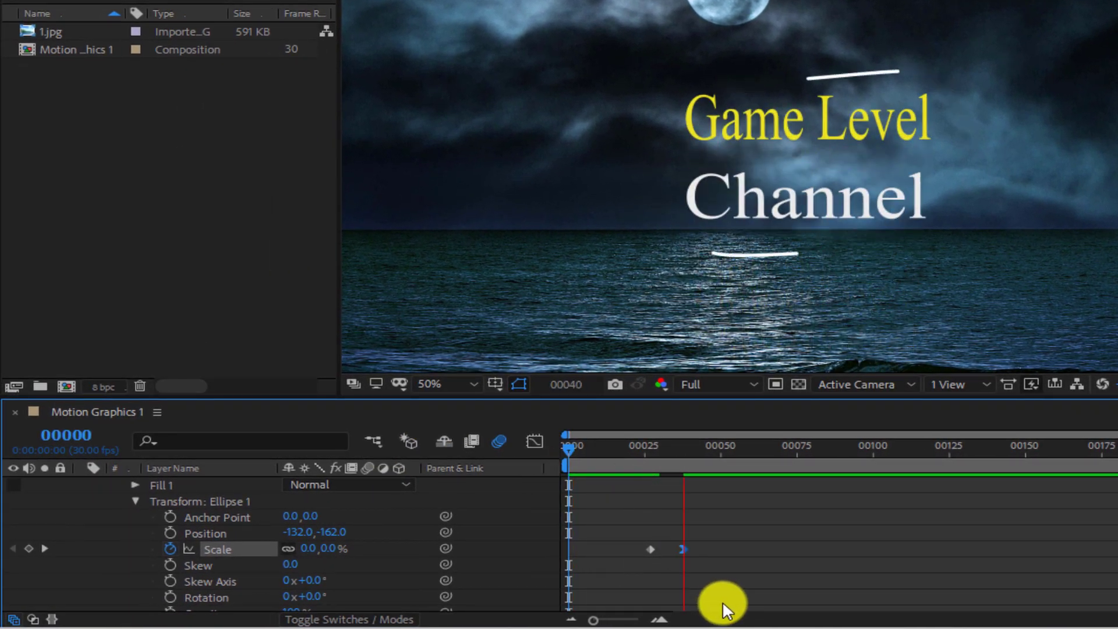
pyautogui.press('space')
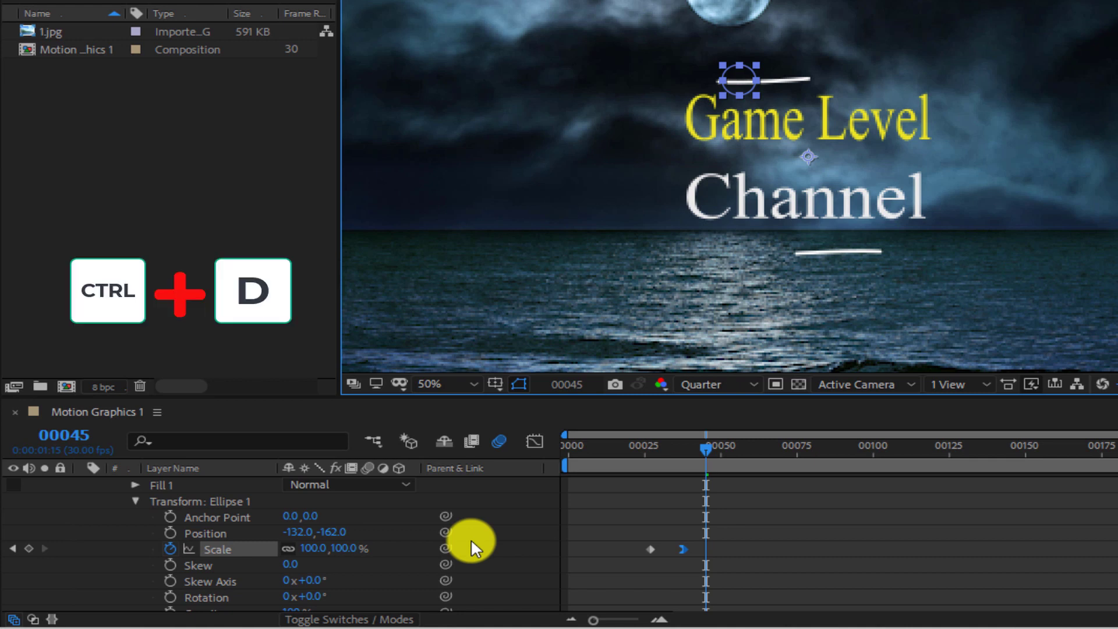
# Duplicate the Circle 1 layer and center the copy's anchor point in its layer content
pyautogui.hotkey('ctrl', 'd')
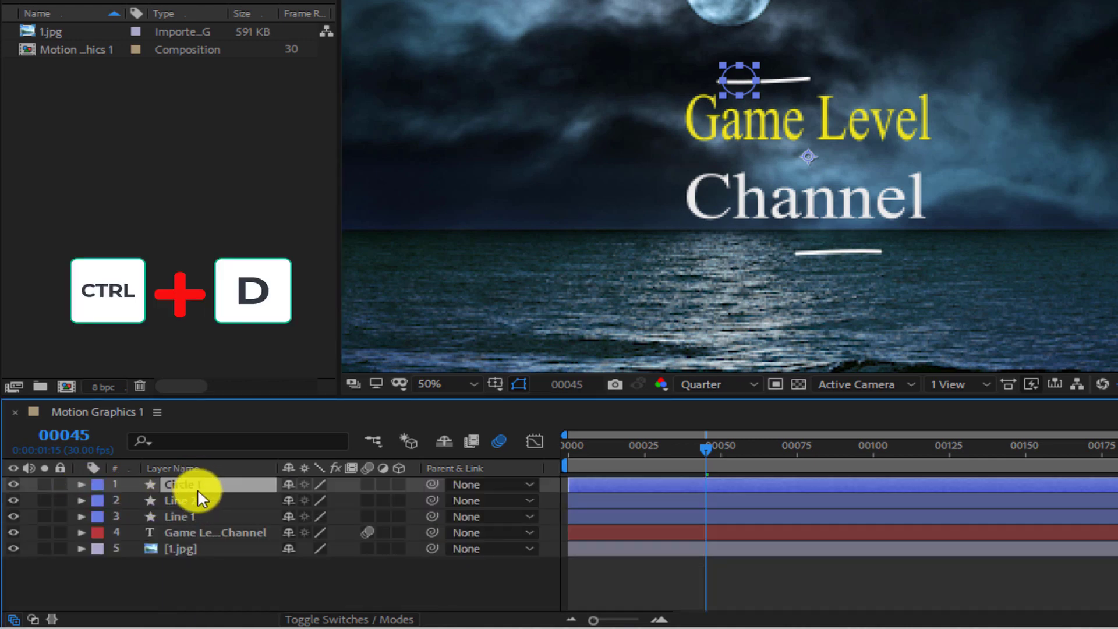
pyautogui.hotkey('ctrl', 'd')
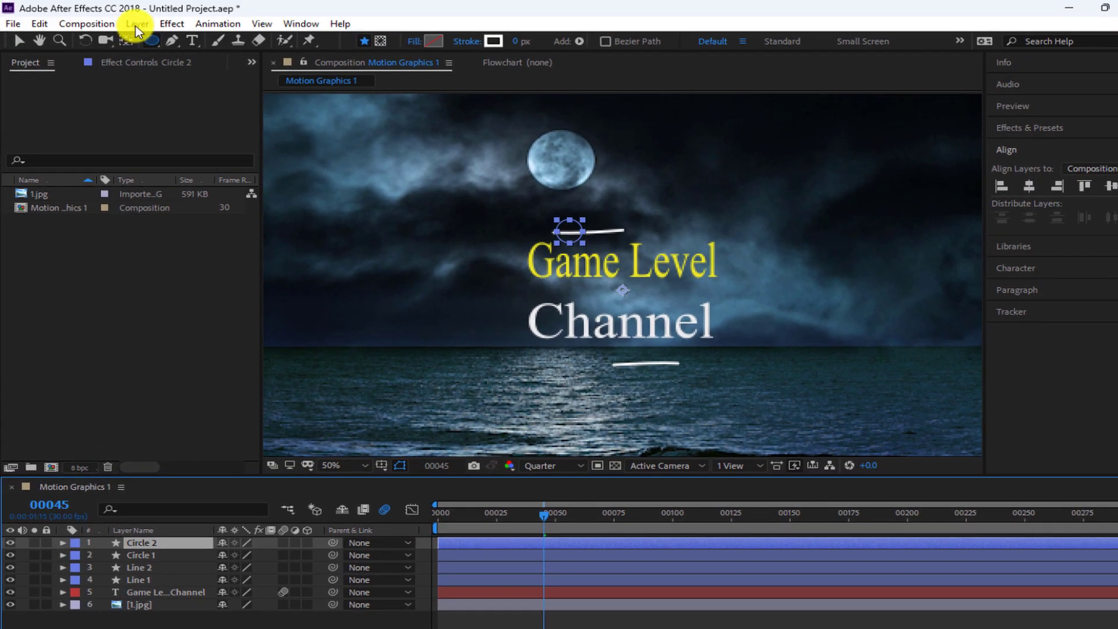
pyautogui.click(140, 25)
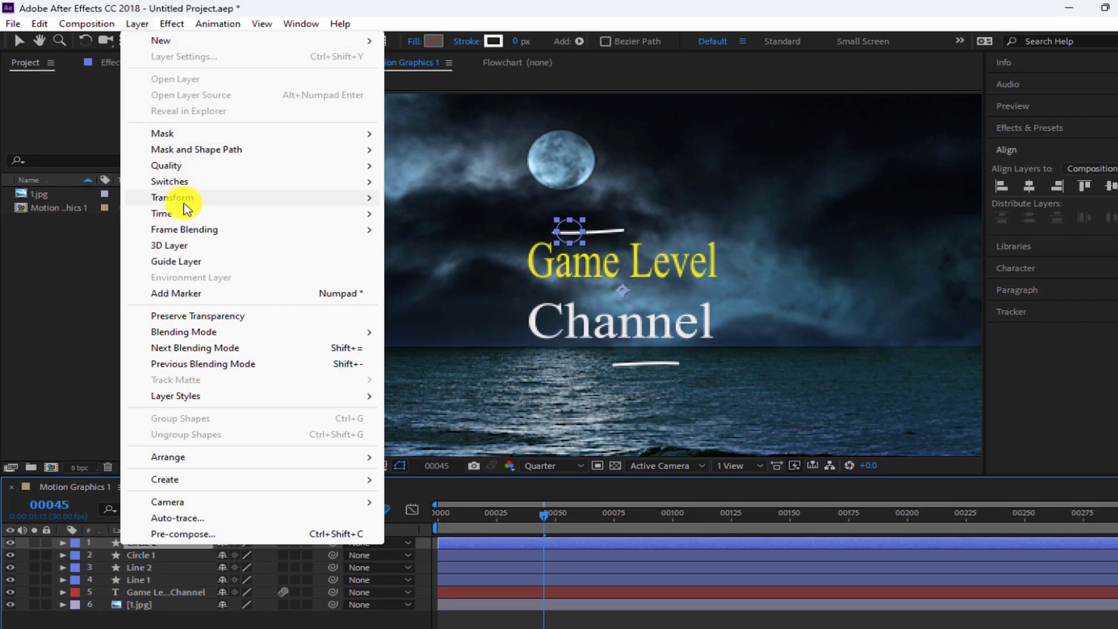
pyautogui.moveTo(349, 199)
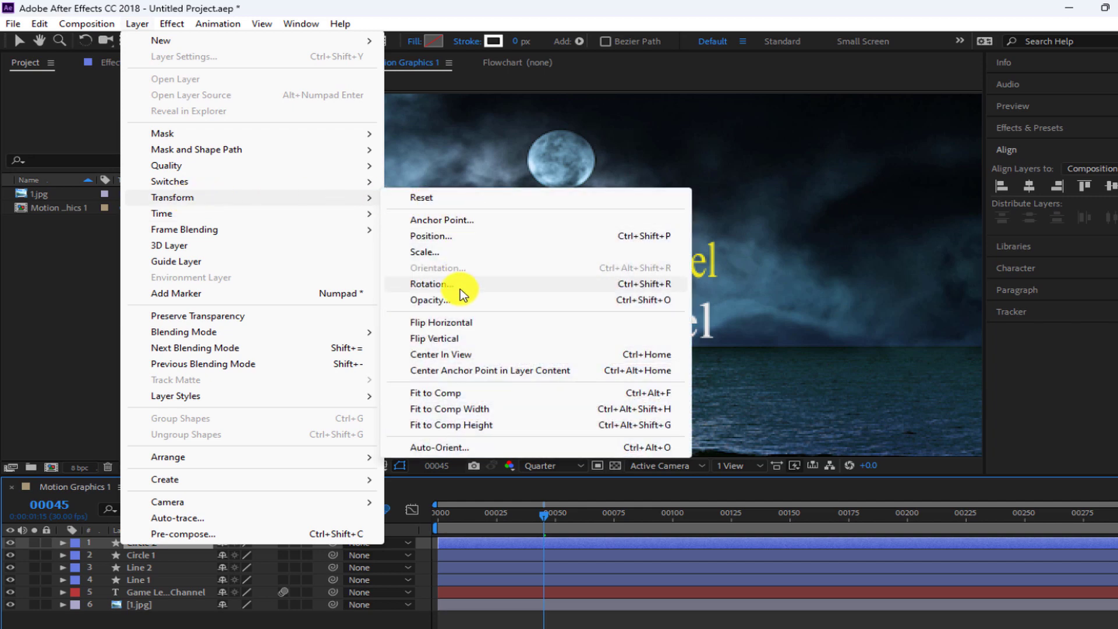
pyautogui.click(458, 371)
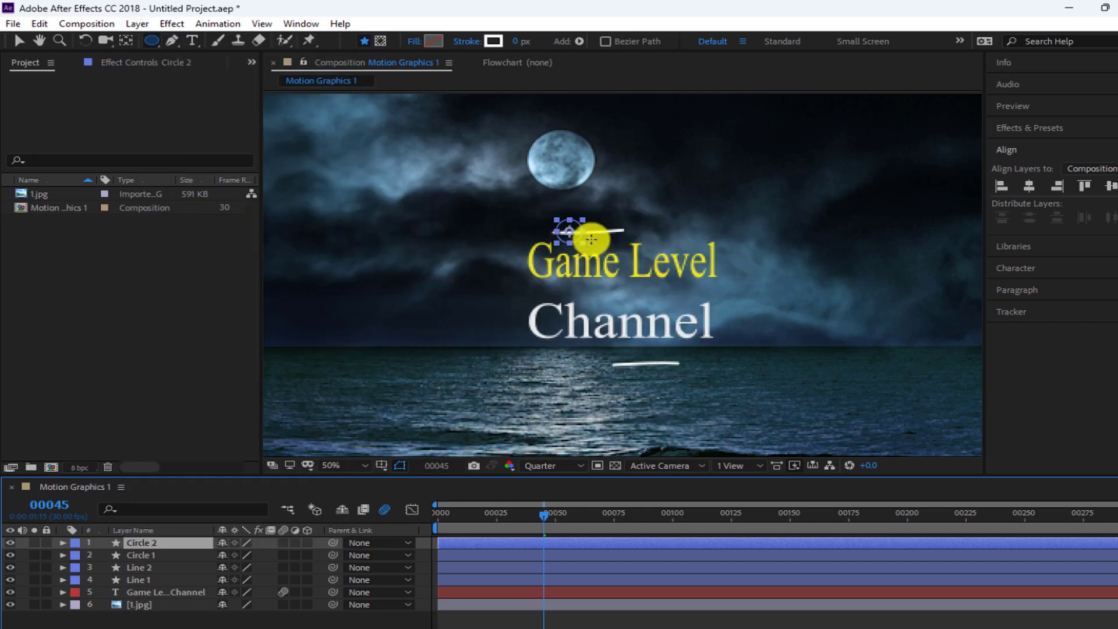
# Move Circle 2 to just above the word "Level" in the title and duplicate the layer
pyautogui.click(19, 42)
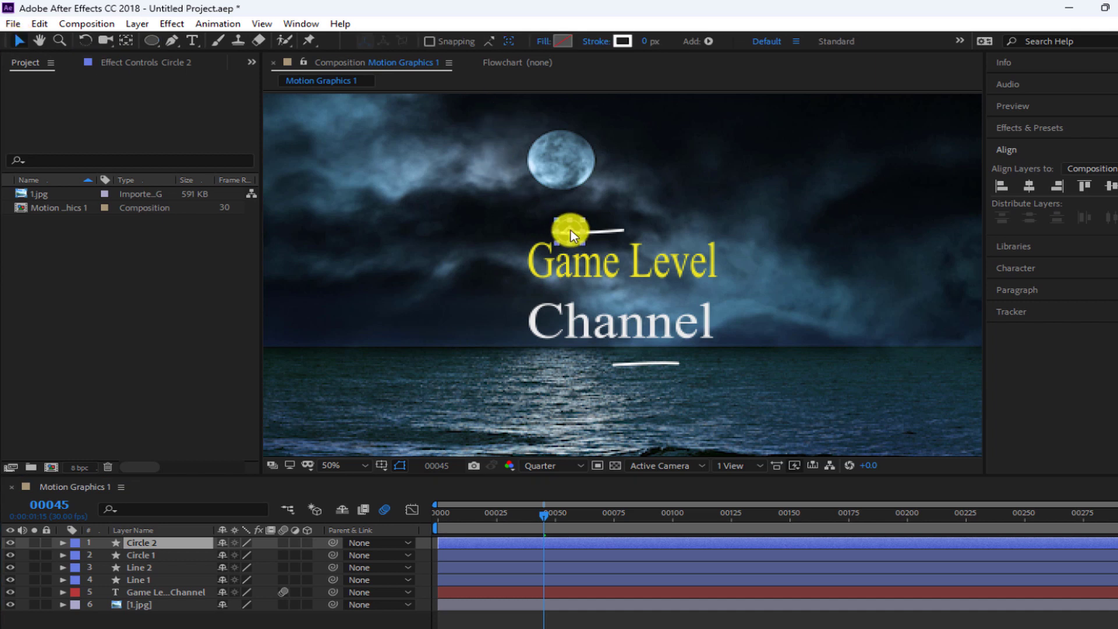
pyautogui.moveTo(572, 235); pyautogui.dragTo(664, 235)
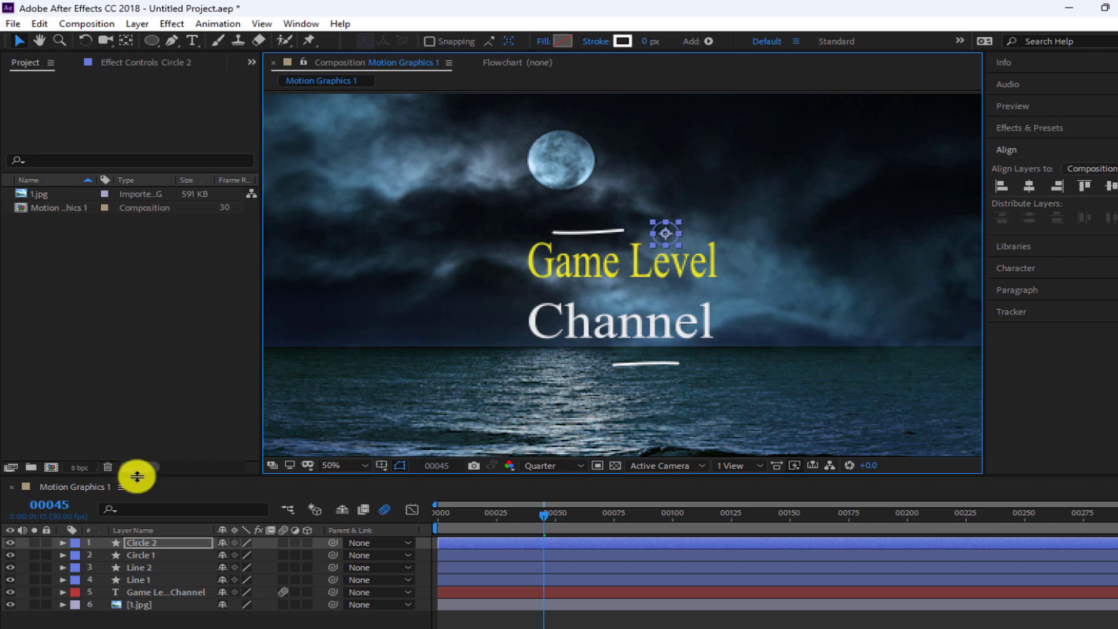
pyautogui.click(148, 547)
pyautogui.click(149, 540)
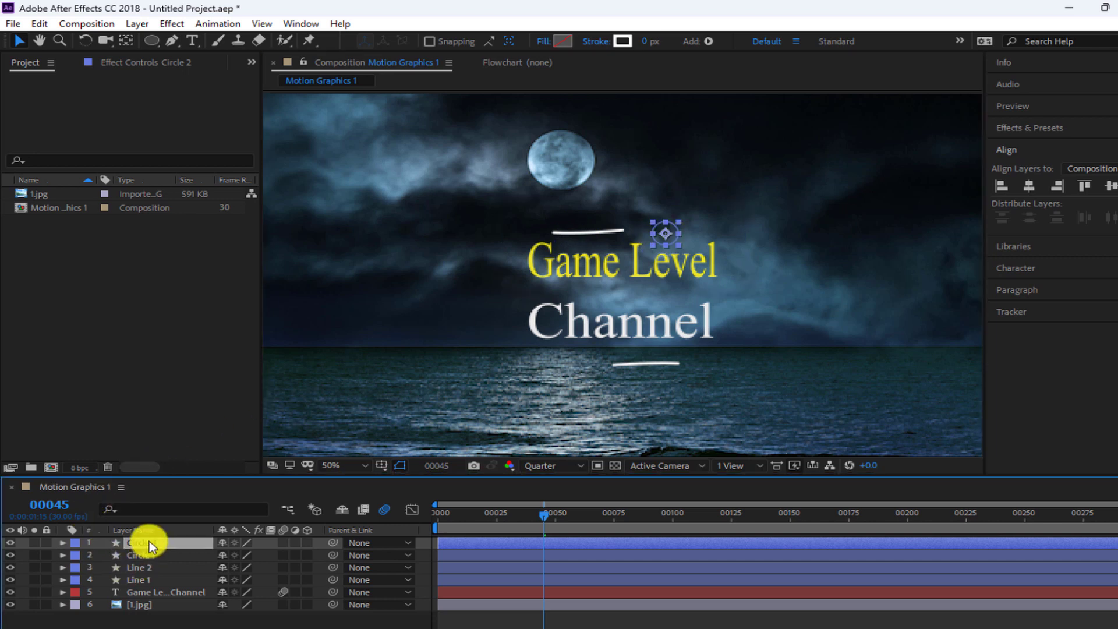
pyautogui.hotkey('ctrl', 'd')
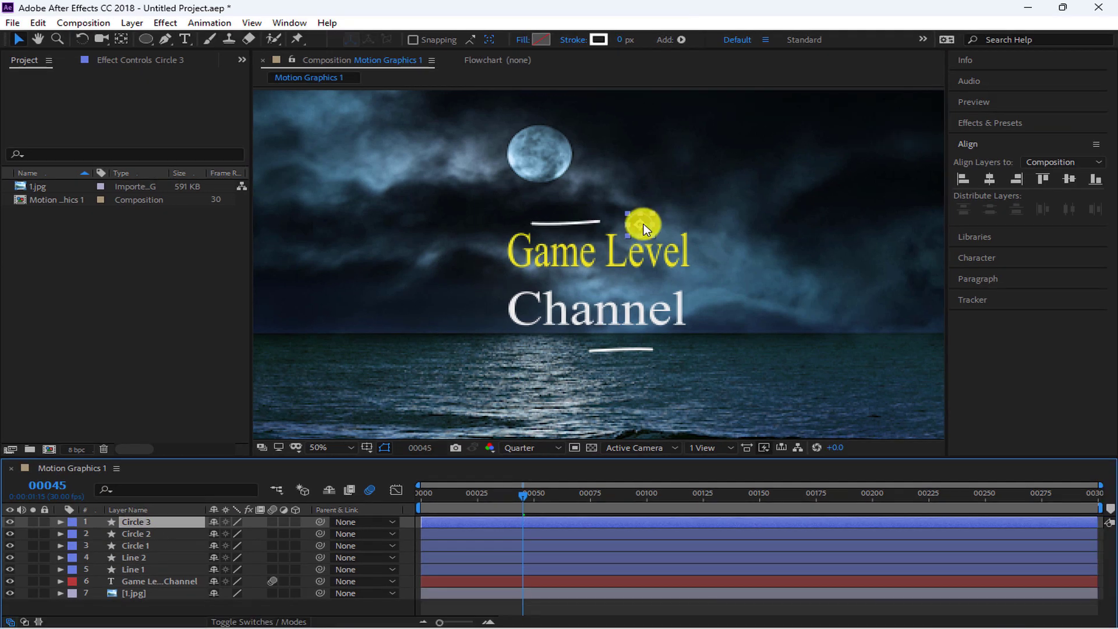
# Place Circle 3 beside the title and keep duplicating up to Circle 8, spreading the copies around the title's right and lower edges
pyautogui.moveTo(669, 238); pyautogui.dragTo(494, 327)
pyautogui.hotkey('ctrl', 'd')
pyautogui.click(132, 522)
pyautogui.hotkey('ctrl', 'd')
pyautogui.click(159, 521)
pyautogui.hotkey('ctrl', 'd')
pyautogui.click(214, 521)
pyautogui.hotkey('ctrl', 'd')
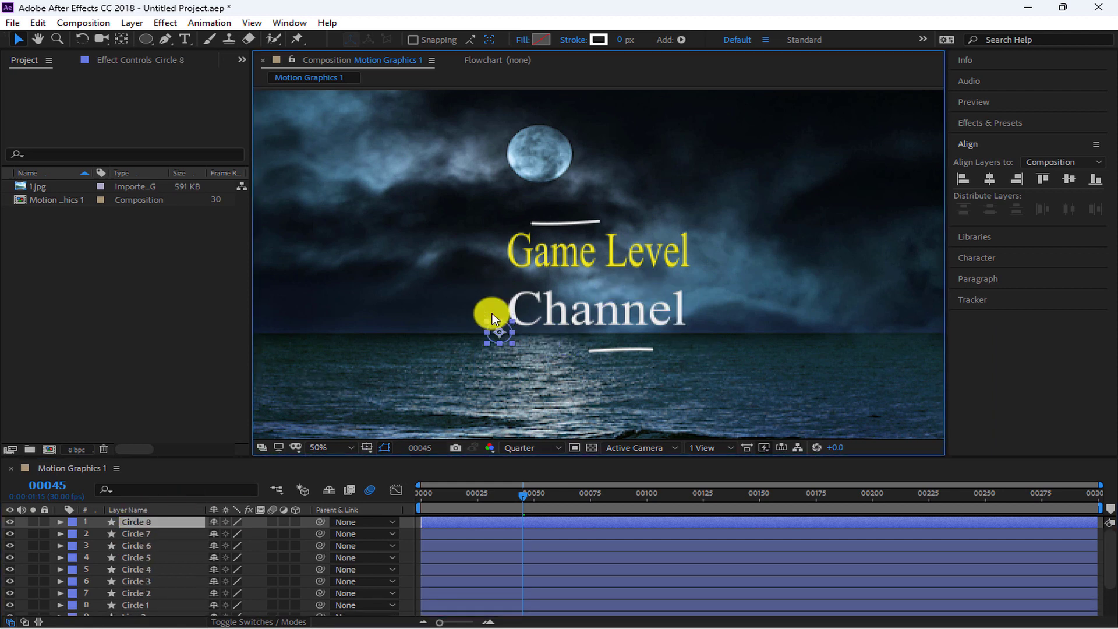
# Position Circle 8 and duplicate onward through Circle 11, spreading copies up the title's left side with the last between the two text lines
pyautogui.click(157, 519)
pyautogui.moveTo(494, 326); pyautogui.dragTo(501, 213)
pyautogui.hotkey('ctrl', 'd')
pyautogui.hotkey('ctrl', 'd')
pyautogui.hotkey('ctrl', 'd')
pyautogui.click(566, 285)
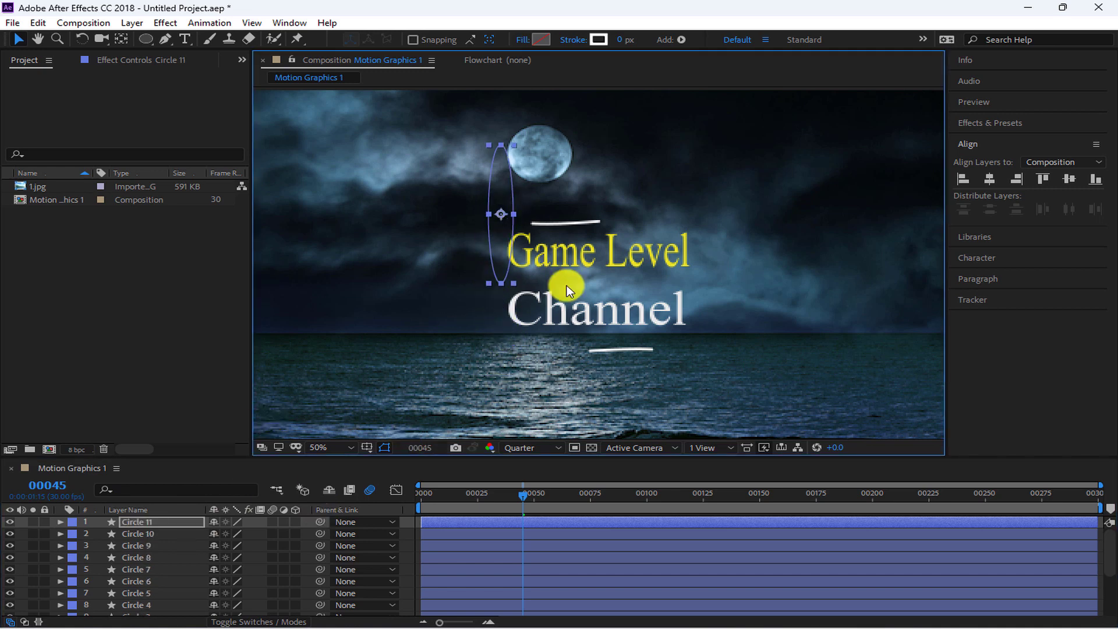
pyautogui.click(514, 232)
# Play back the composition from frame 0 to check the duplicated circles' animation
pyautogui.moveTo(522, 492); pyautogui.dragTo(346, 492)
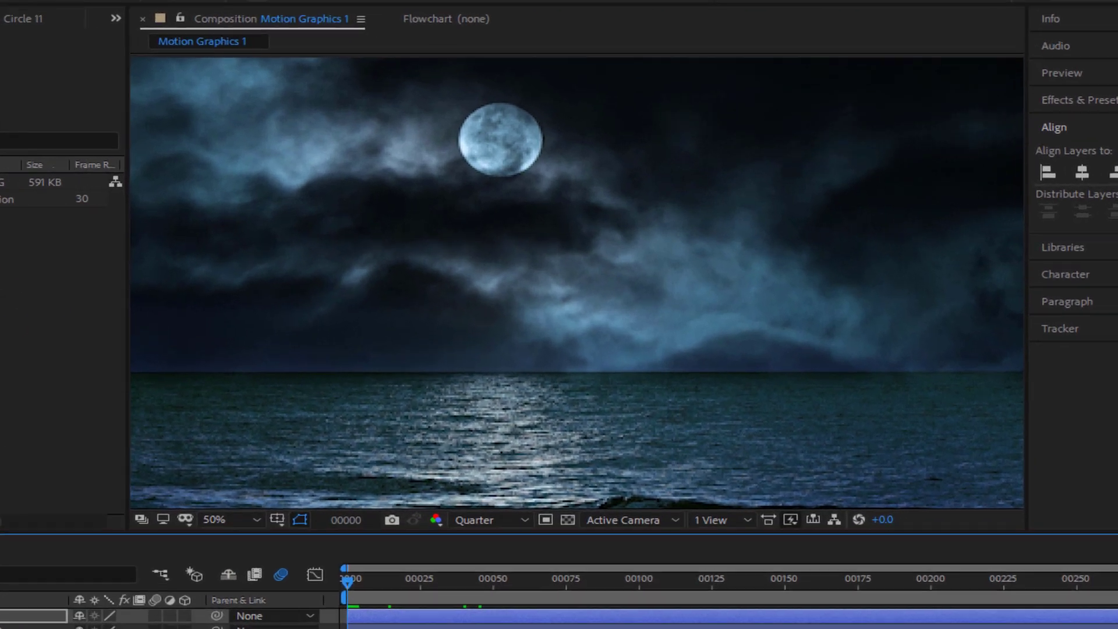
pyautogui.press('space')
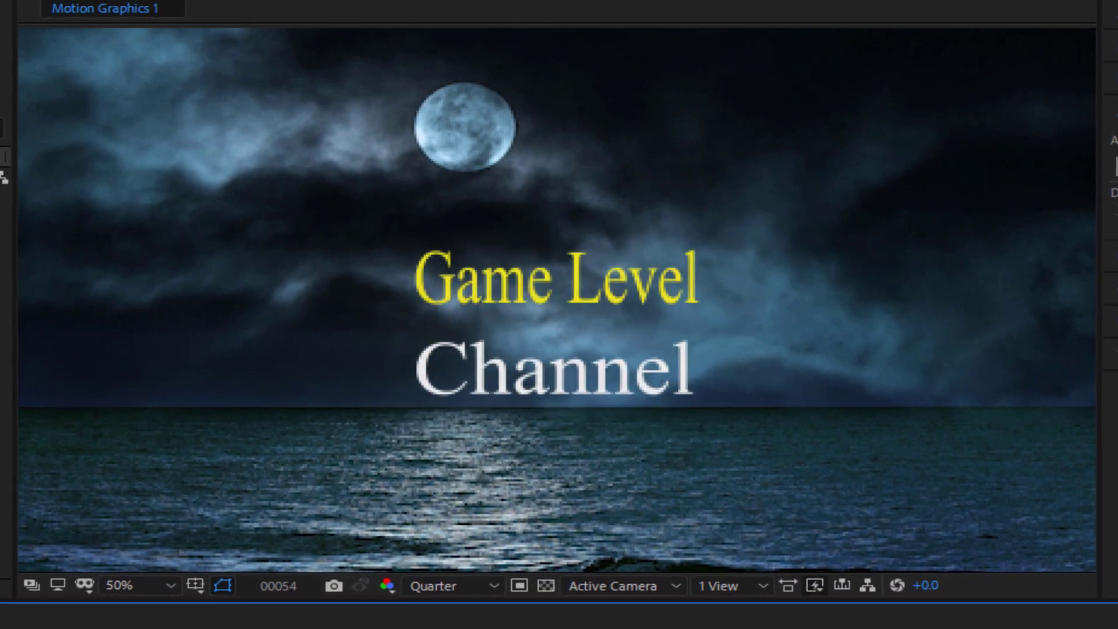
pyautogui.press('space')
pyautogui.press('space')
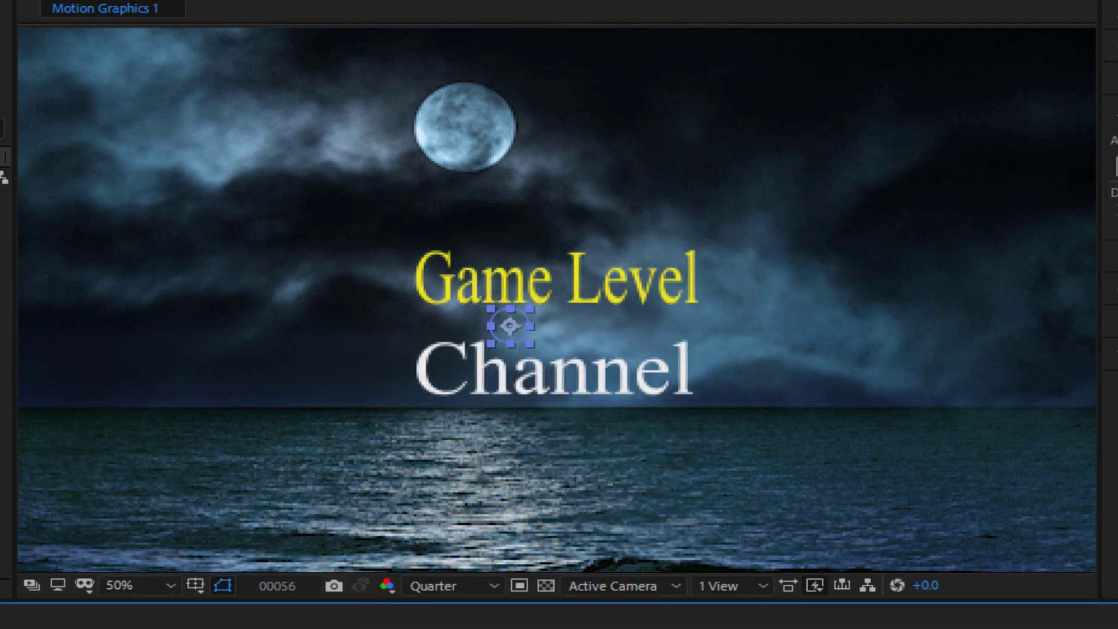
pyautogui.press('space')
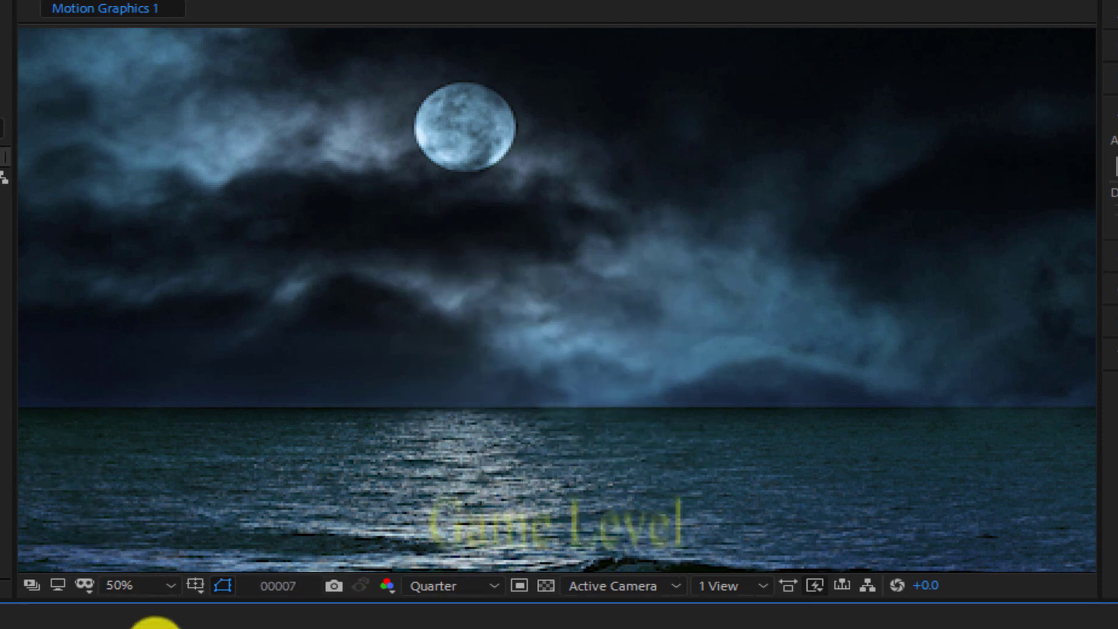
pyautogui.press('space')
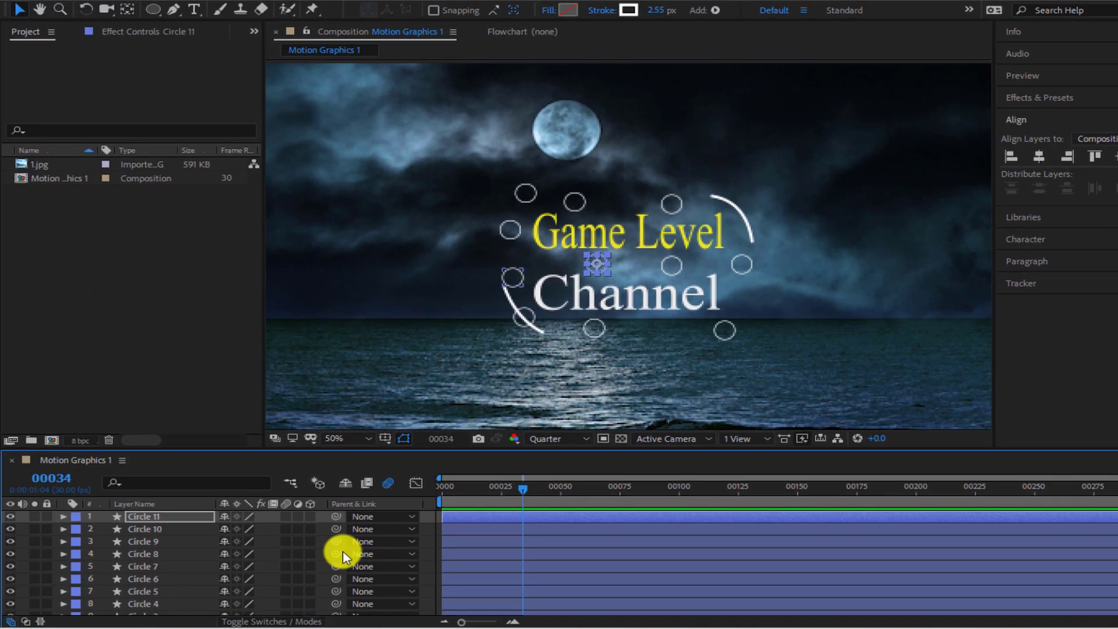
# Shift the Circle 3, Circle 4 and Circle 5 layers in time so each starts a few frames after the previous one
pyautogui.scroll(-4, 314, 558)
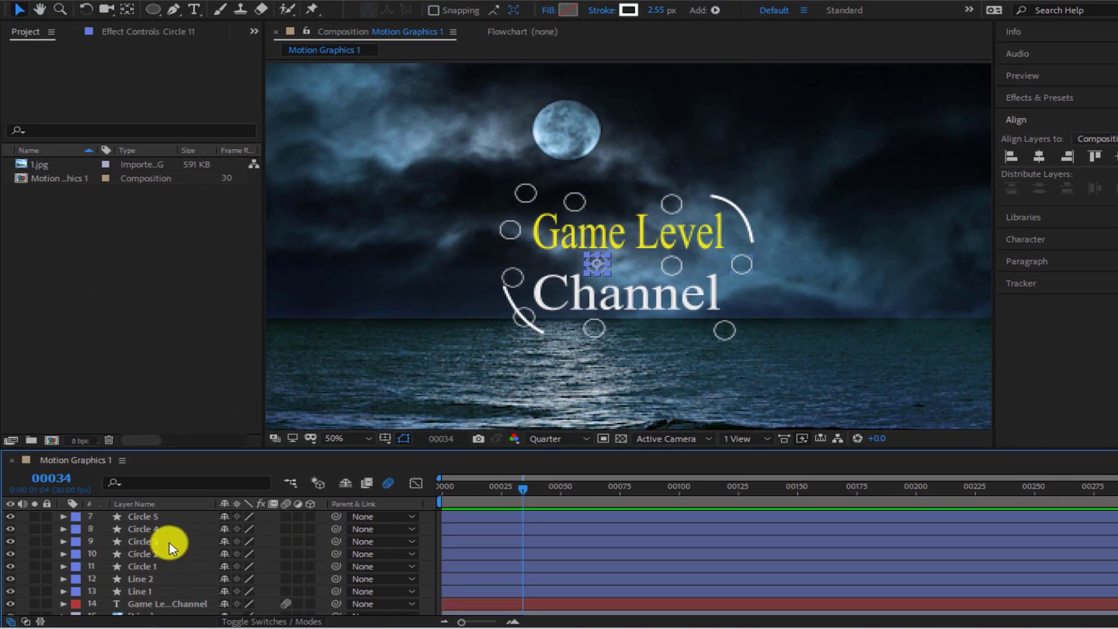
pyautogui.click(163, 541)
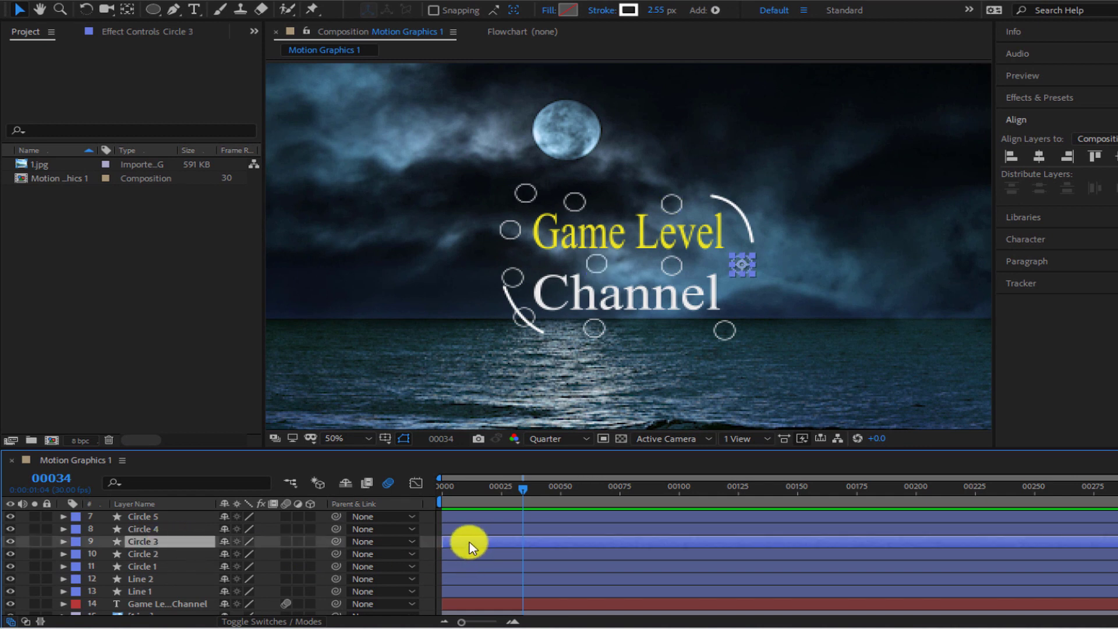
pyautogui.moveTo(470, 541); pyautogui.dragTo(474, 540)
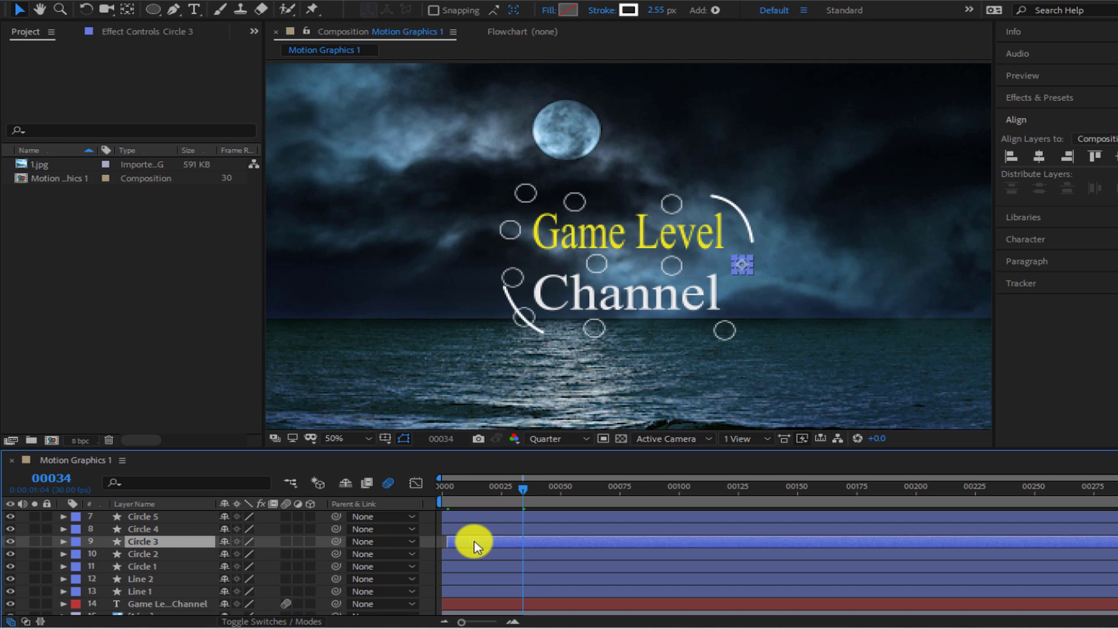
pyautogui.click(467, 530)
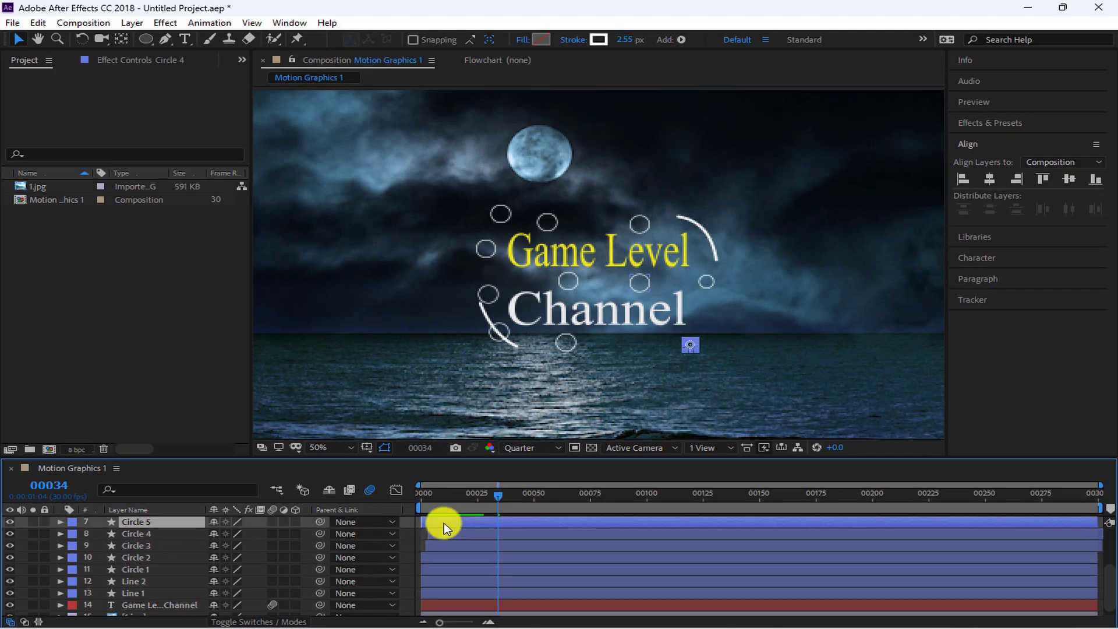
pyautogui.click(464, 517)
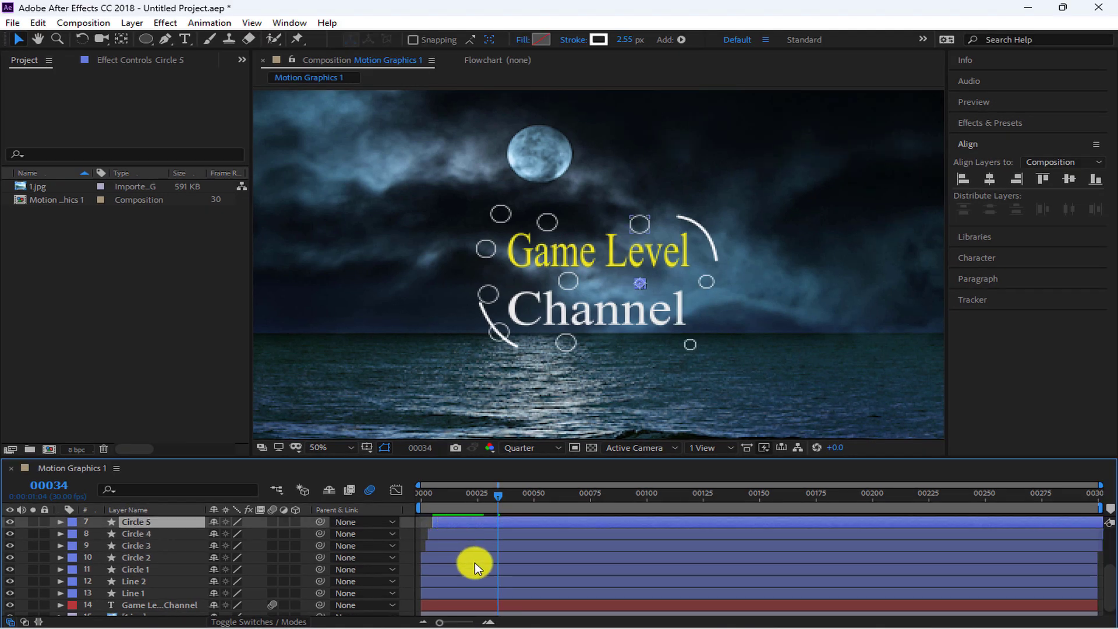
# Stagger the start times of Circle 6 through Circle 11 by successive few-frame offsets and play the composition from frame 0
pyautogui.scroll(1, 497, 562)
pyautogui.click(454, 546)
pyautogui.moveTo(455, 547); pyautogui.dragTo(466, 523)
pyautogui.click(457, 536)
pyautogui.scroll(3, 465, 551)
pyautogui.click(449, 557)
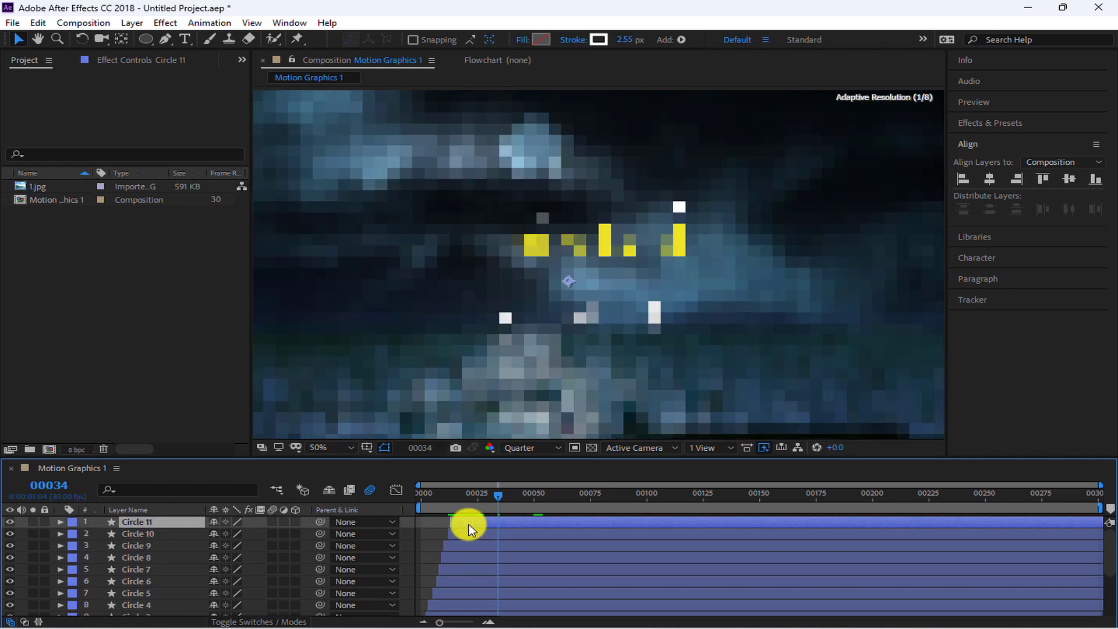
pyautogui.press('Home')
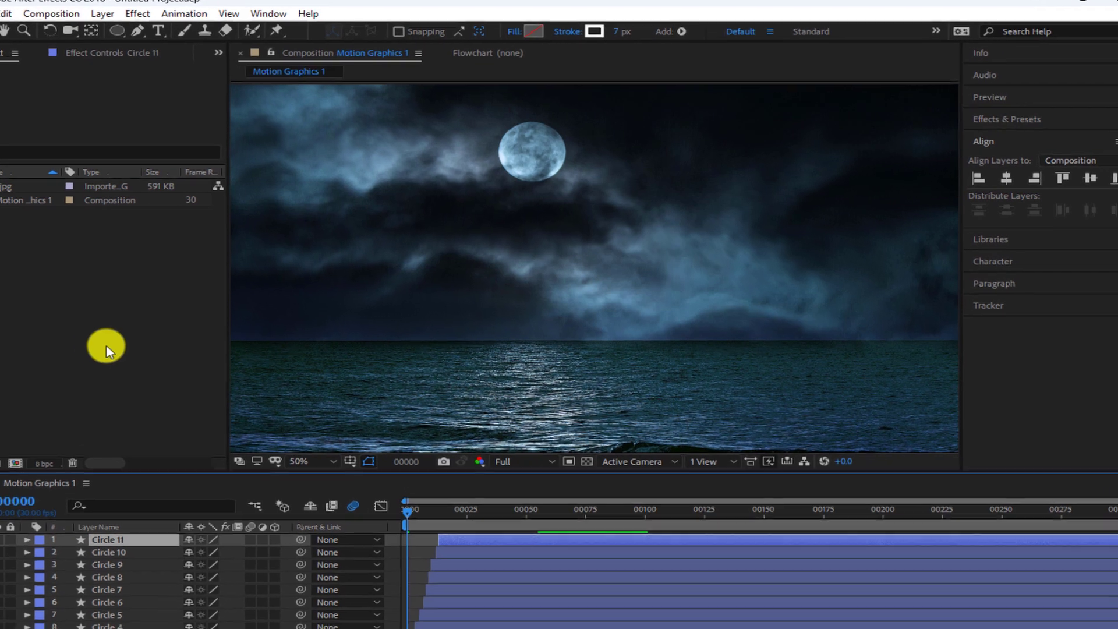
pyautogui.press('space')
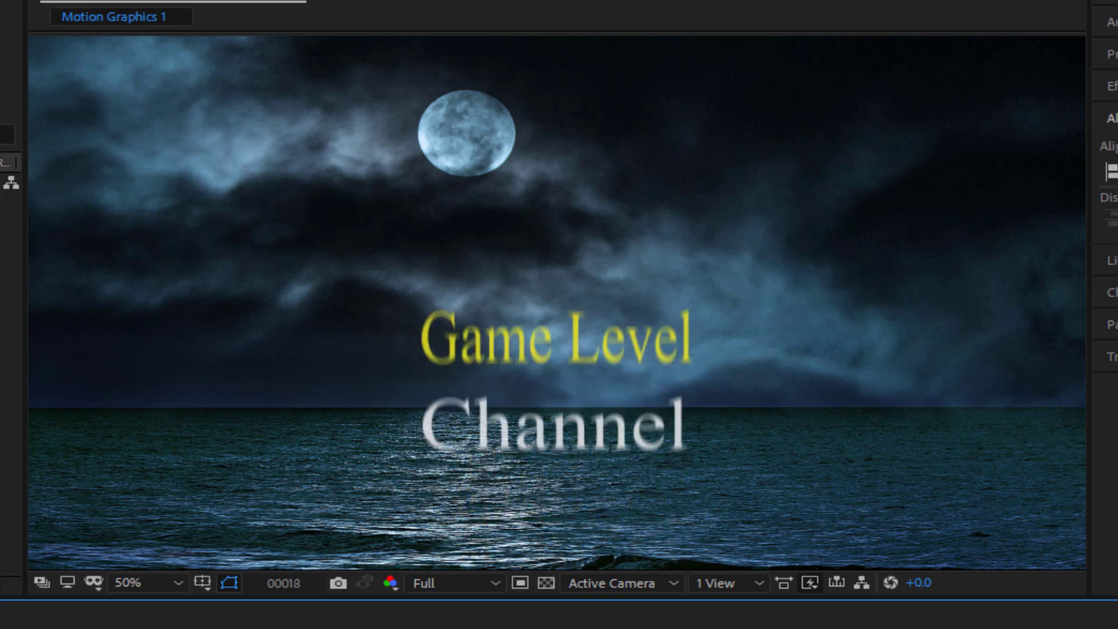
# Keyframe the title text layer's Position at frame 56 and set Position to 2211, 540 at frame 75
pyautogui.scroll(-2, 504, 474)
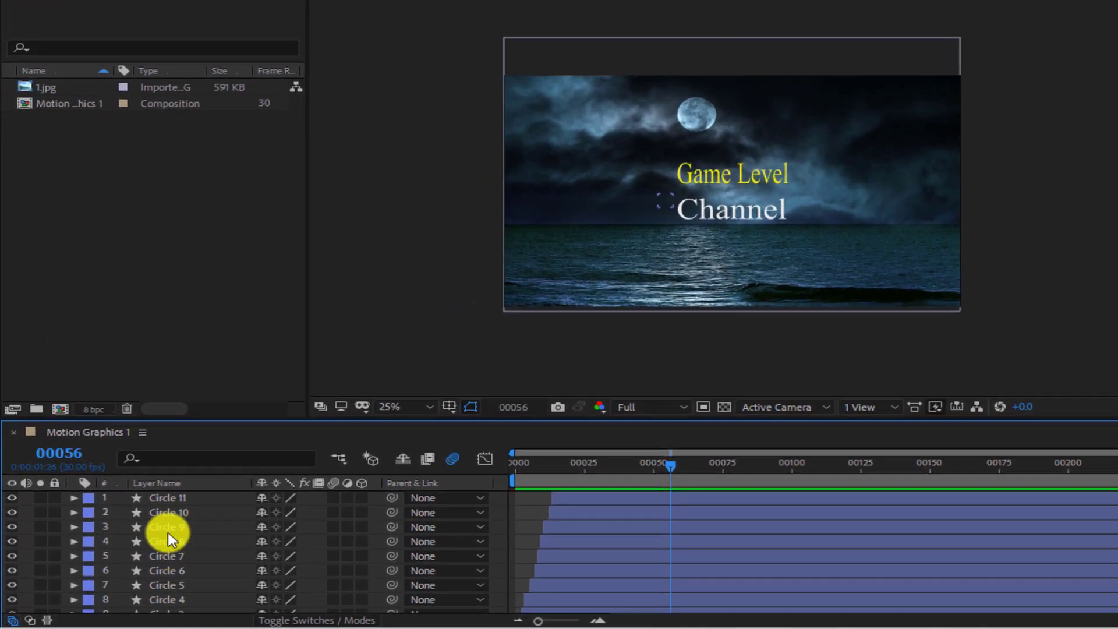
pyautogui.scroll(-3, 133, 560)
pyautogui.click(119, 586)
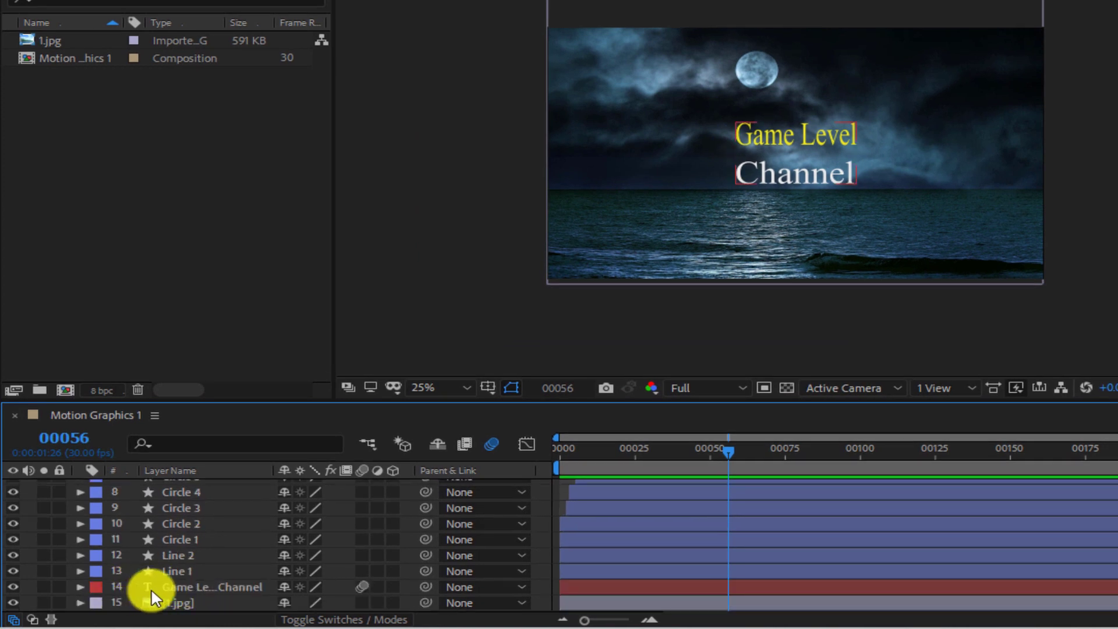
pyautogui.click(80, 587)
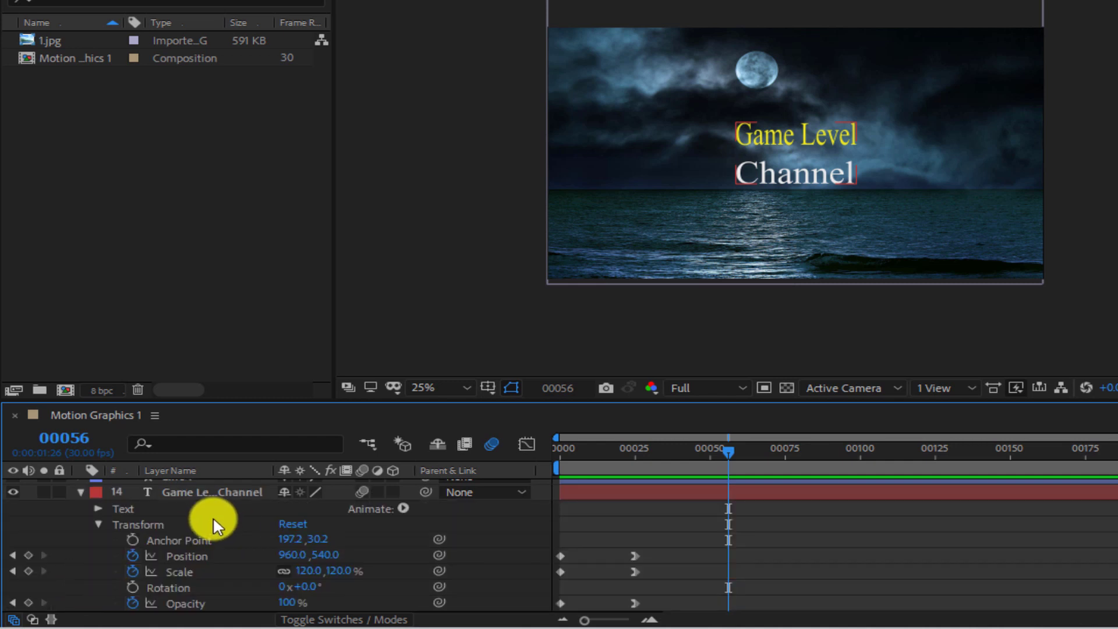
pyautogui.click(27, 555)
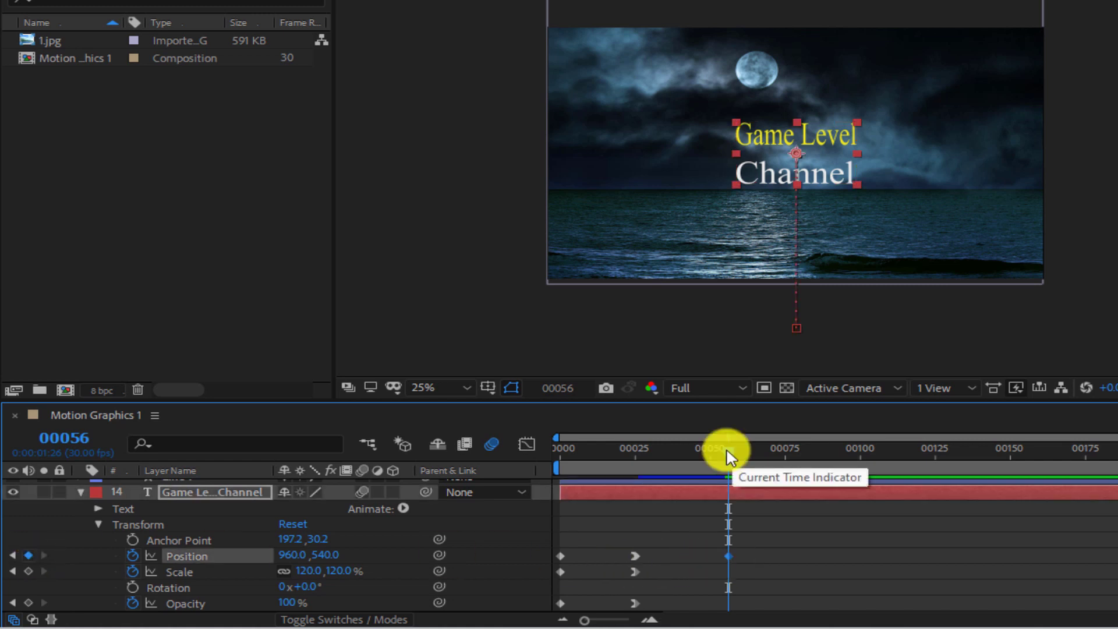
pyautogui.moveTo(726, 450); pyautogui.dragTo(785, 448)
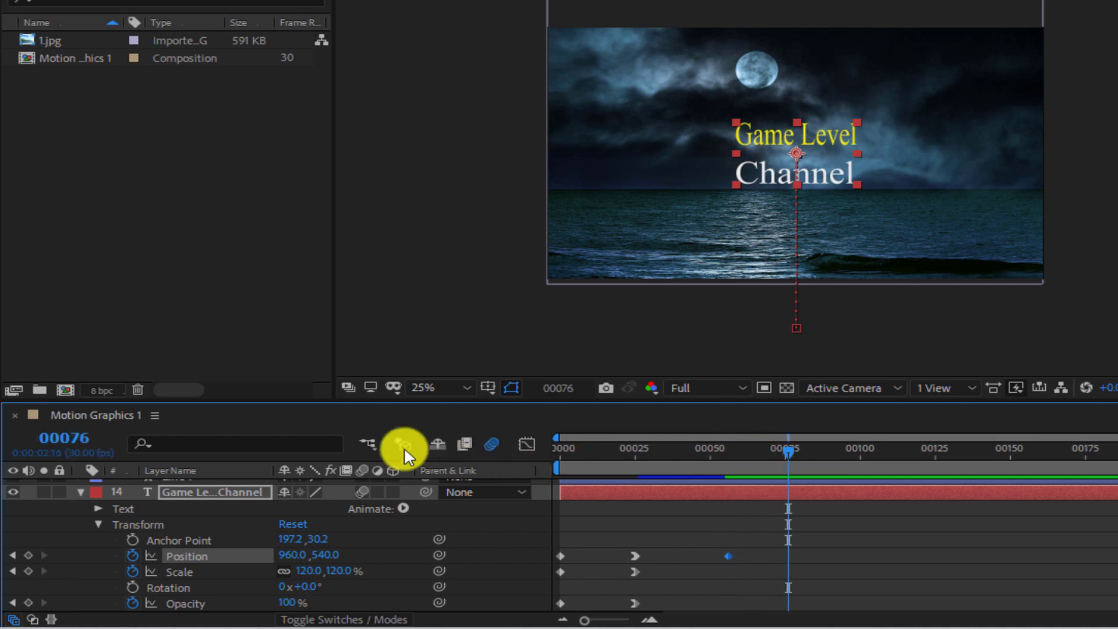
pyautogui.moveTo(64, 442); pyautogui.dragTo(61, 442)
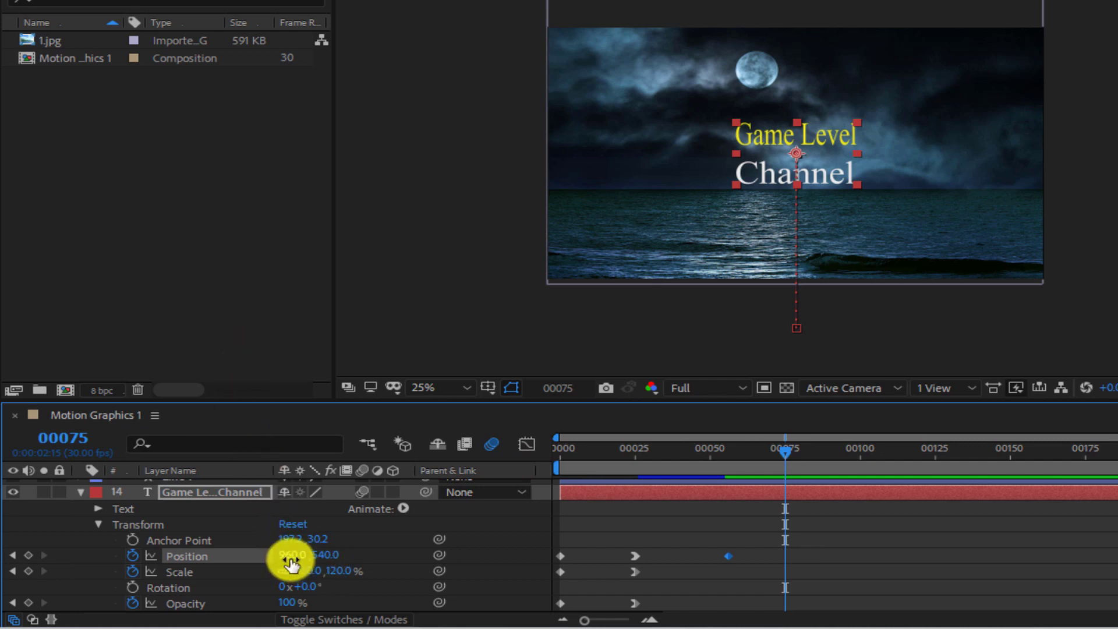
pyautogui.moveTo(292, 554); pyautogui.dragTo(329, 53)
# Add a Scale keyframe to the title at frame 56 and set its Scale to 100% at frame 75
pyautogui.moveTo(772, 424); pyautogui.dragTo(725, 422)
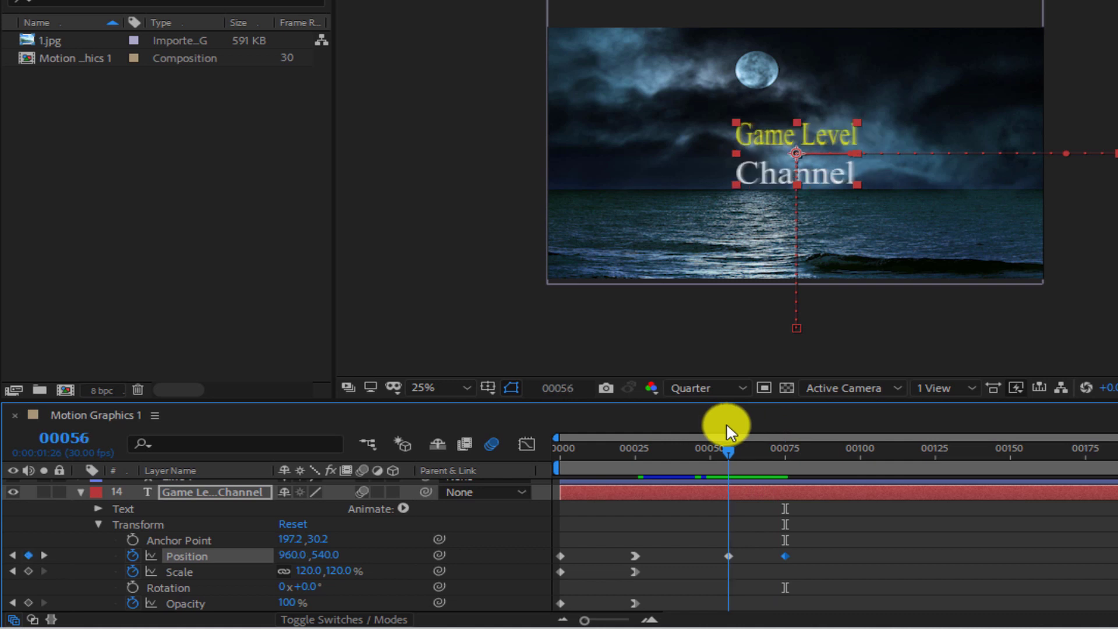
pyautogui.click(25, 570)
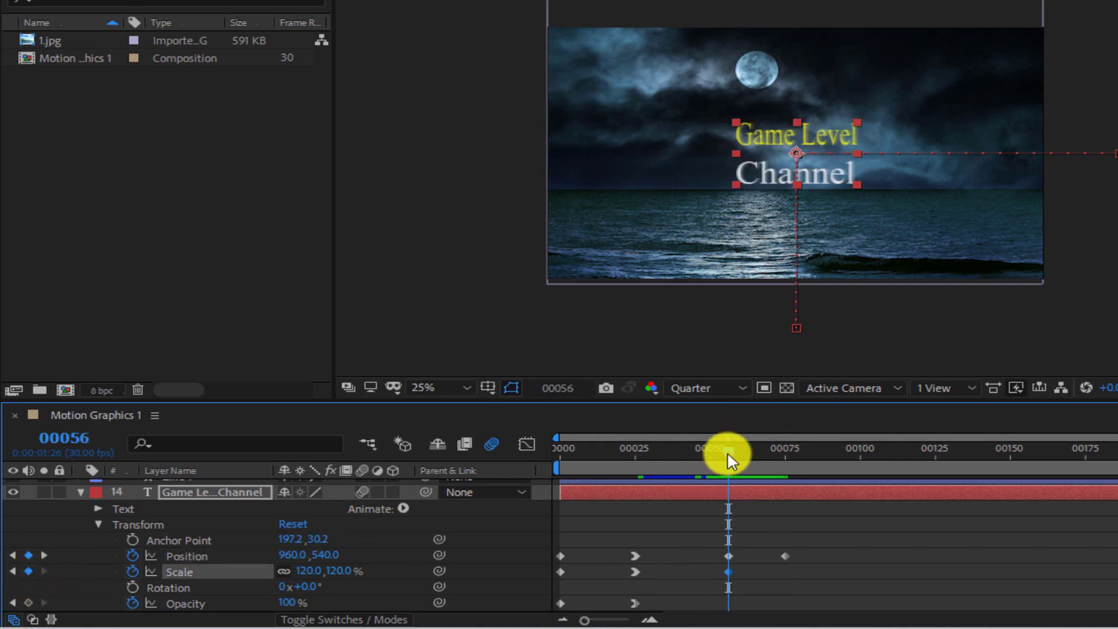
pyautogui.moveTo(727, 452); pyautogui.dragTo(782, 456)
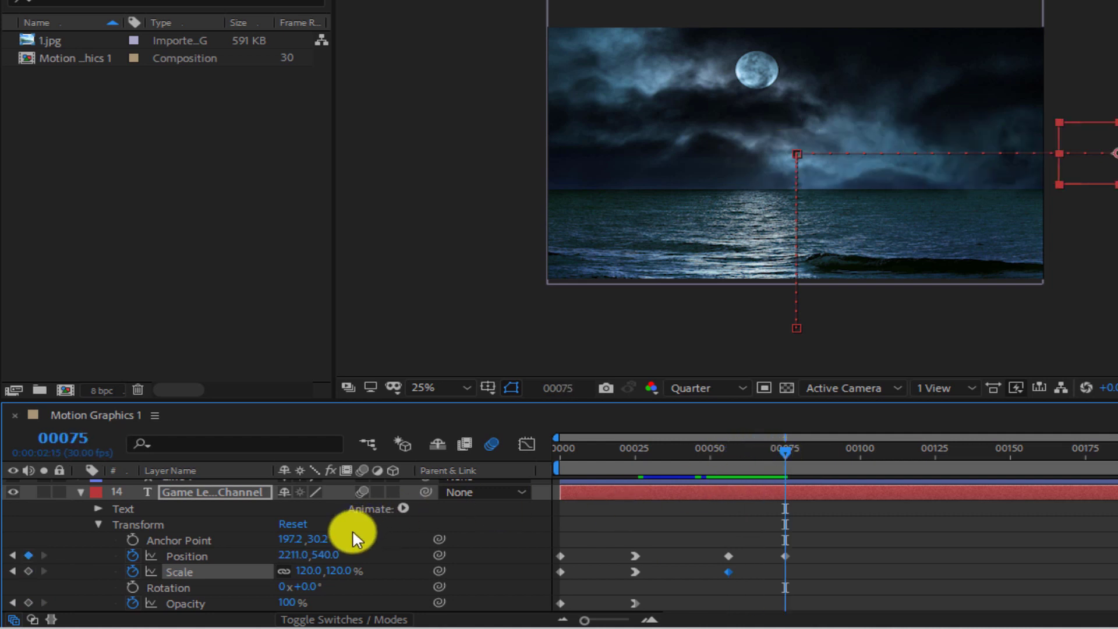
pyautogui.click(308, 571)
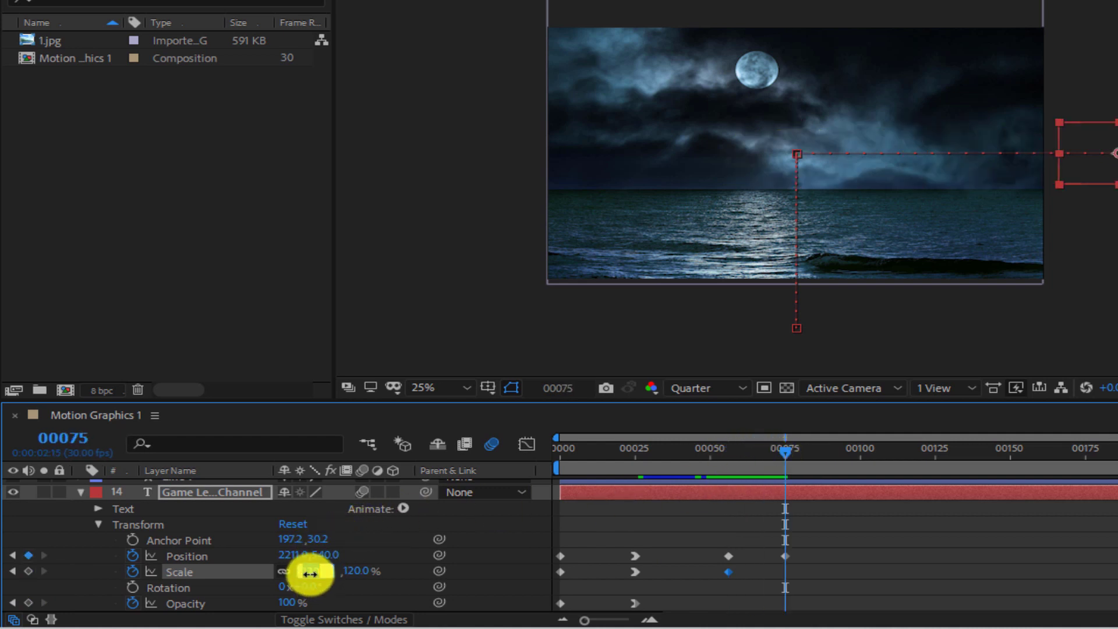
pyautogui.press('BackSpace')
pyautogui.write('100')
pyautogui.press('Return')
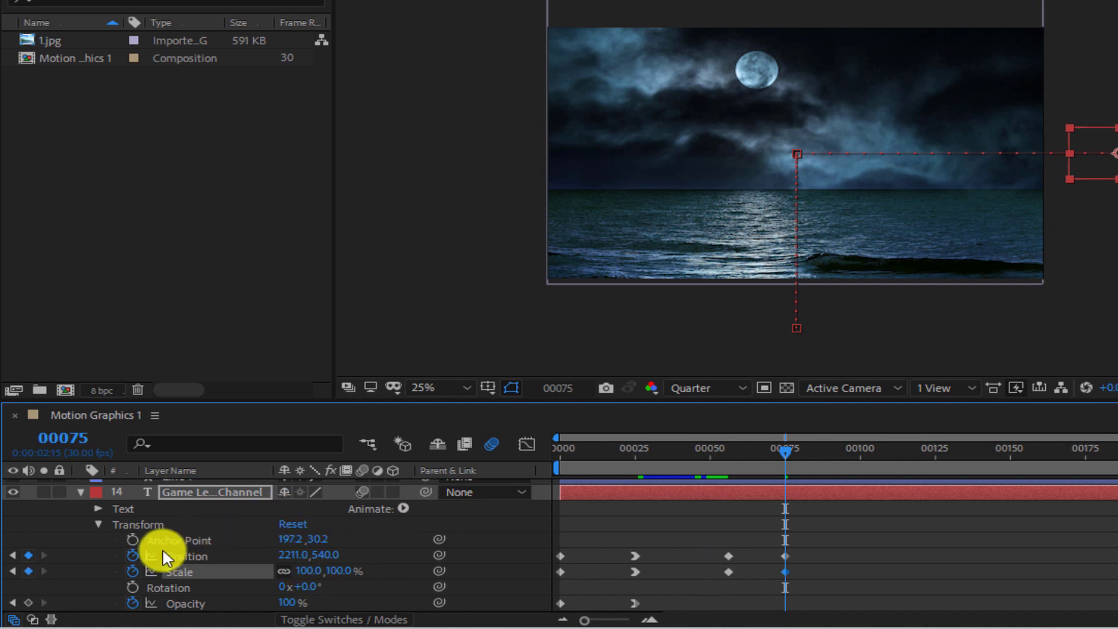
# Add an Opacity keyframe to the title at frame 56 and set its Opacity to 0% at frame 75
pyautogui.scroll(-1, 180, 539)
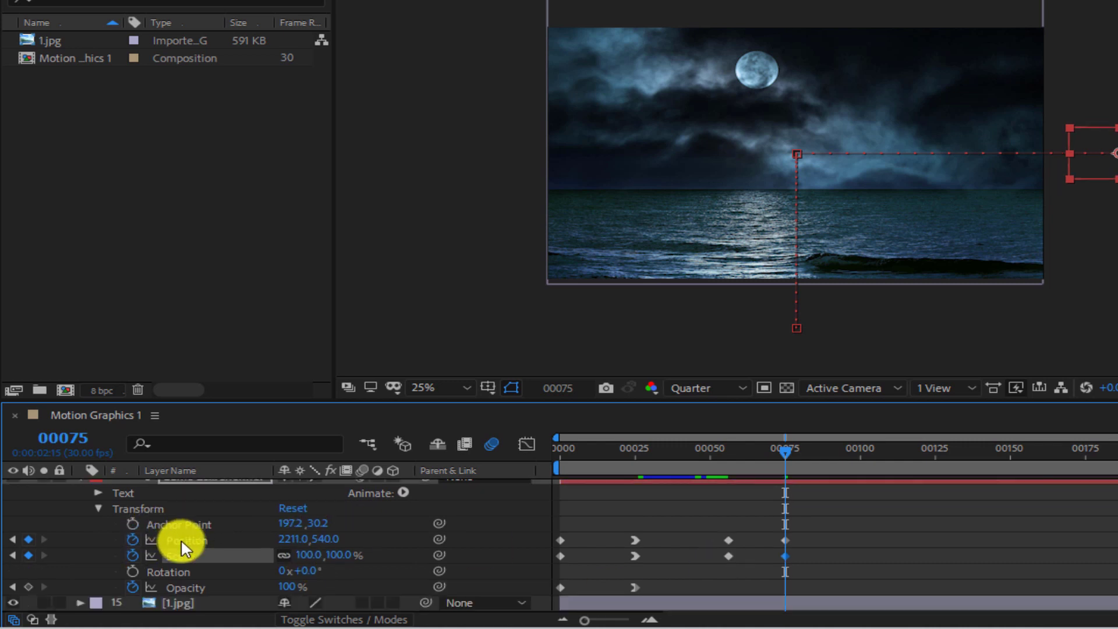
pyautogui.click(729, 452)
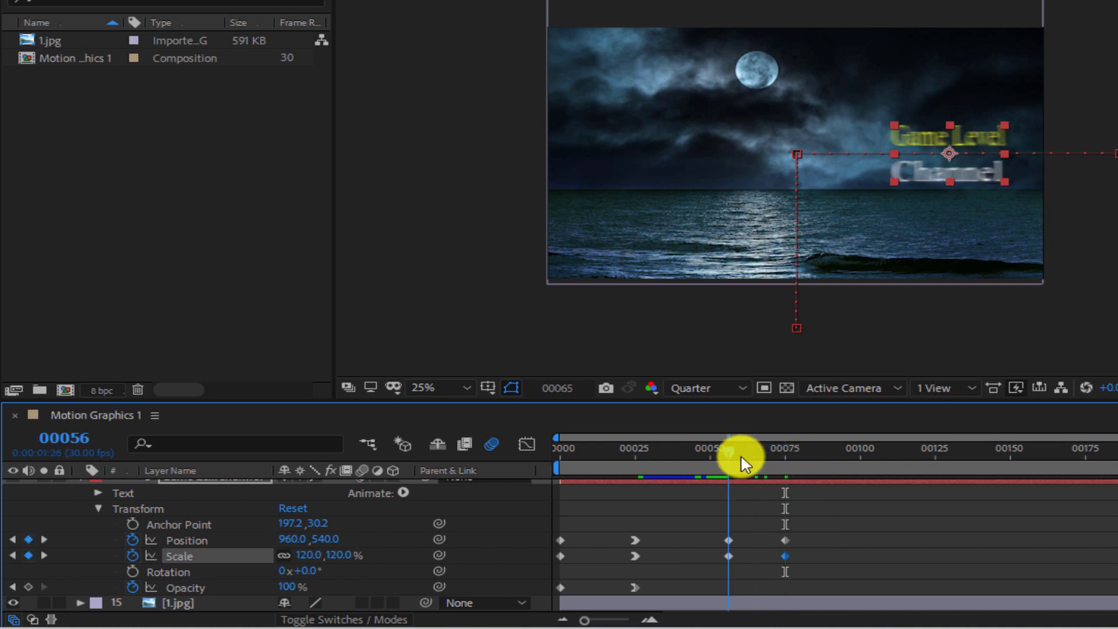
pyautogui.click(28, 586)
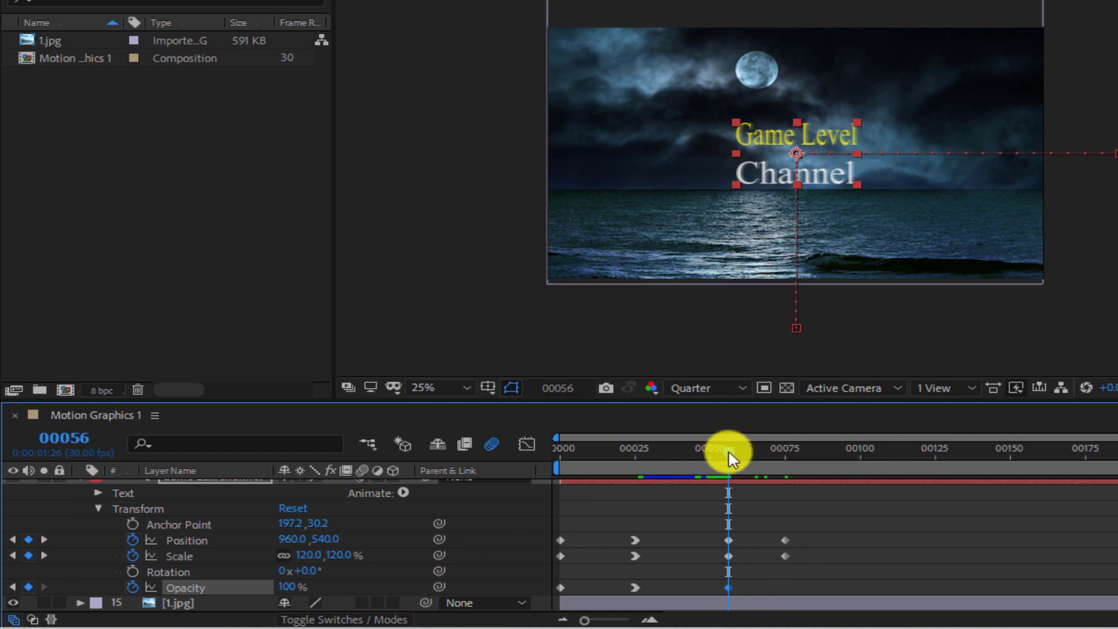
pyautogui.moveTo(753, 452); pyautogui.dragTo(783, 453)
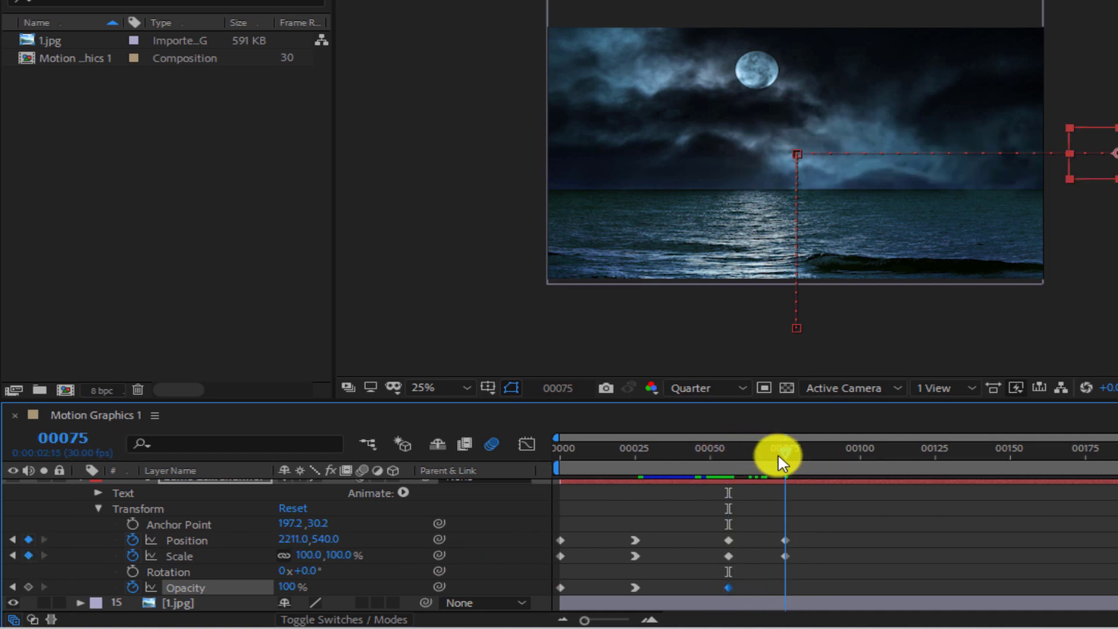
pyautogui.click(300, 586)
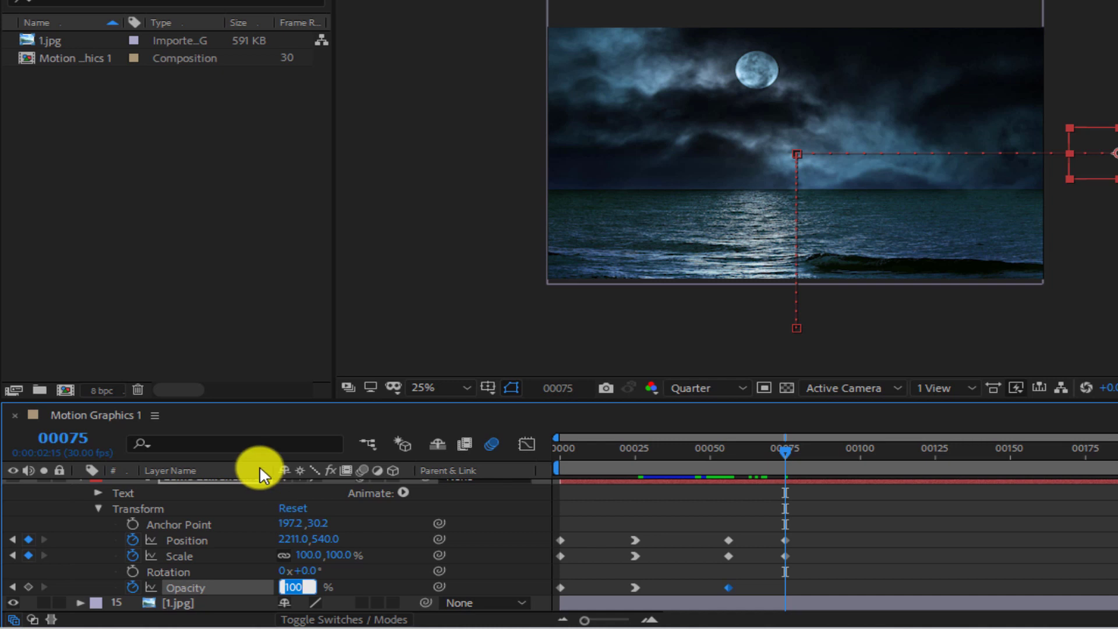
pyautogui.write('0')
pyautogui.press('Return')
# Apply Easy Ease In to the title's Position, Scale and Opacity keyframes at frame 75 and preview the exit animation
pyautogui.click(806, 452)
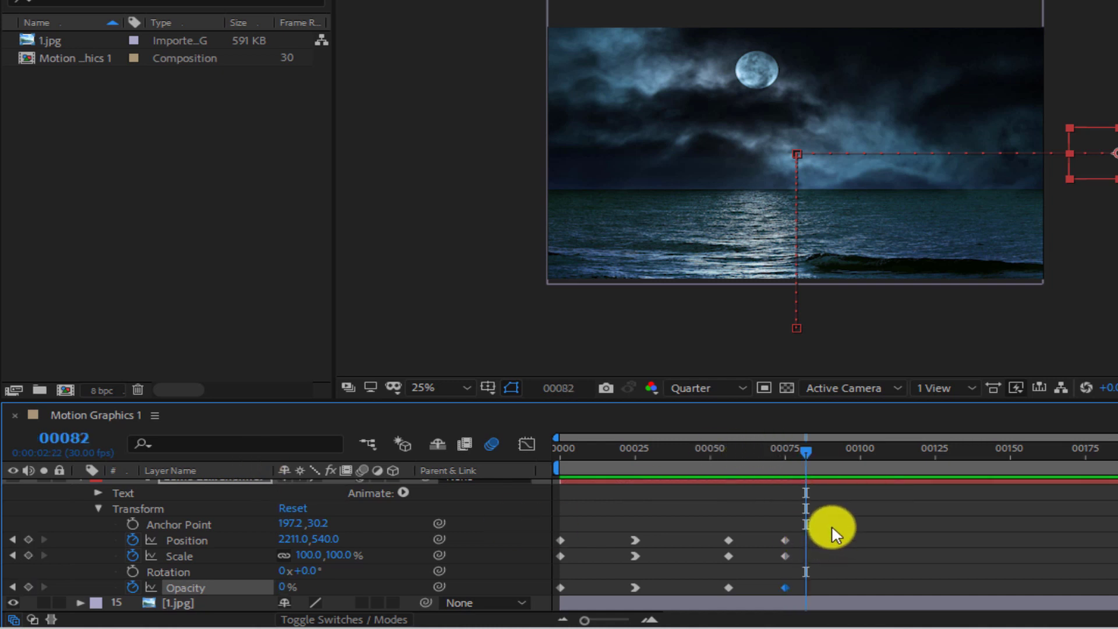
pyautogui.moveTo(831, 526); pyautogui.dragTo(777, 588)
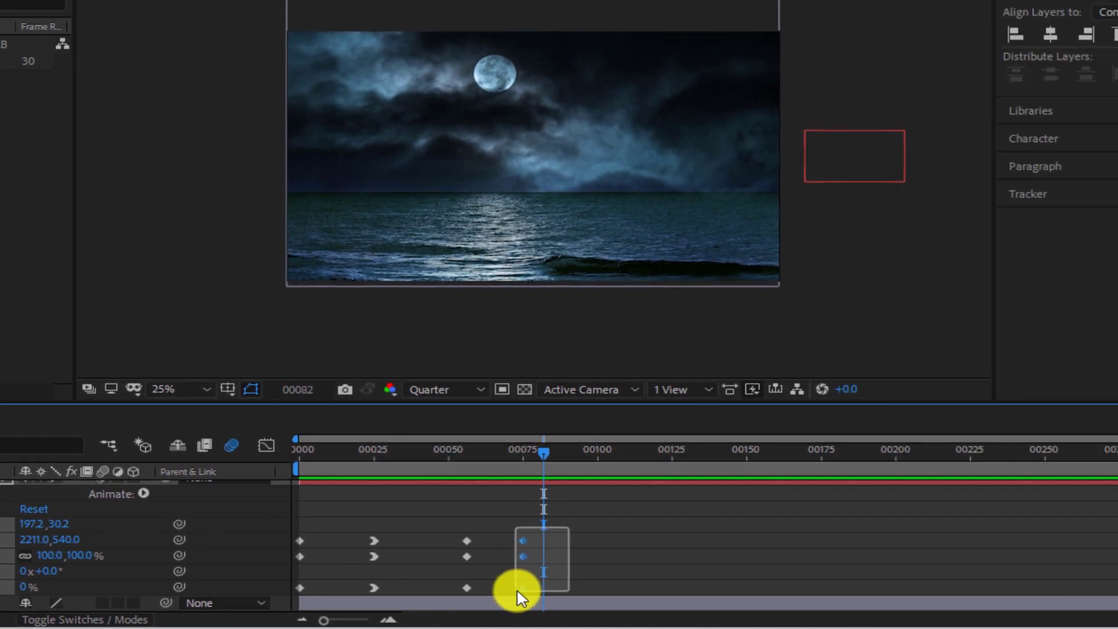
pyautogui.moveTo(516, 588); pyautogui.dragTo(520, 586)
pyautogui.rightClick(521, 587)
pyautogui.moveTo(612, 576)
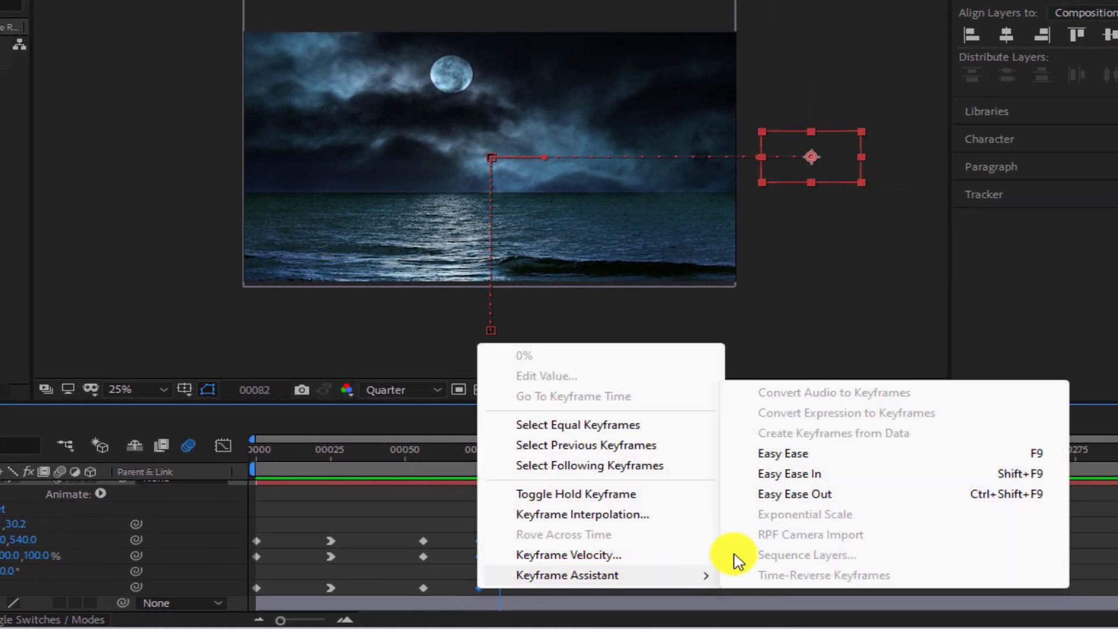
pyautogui.click(788, 474)
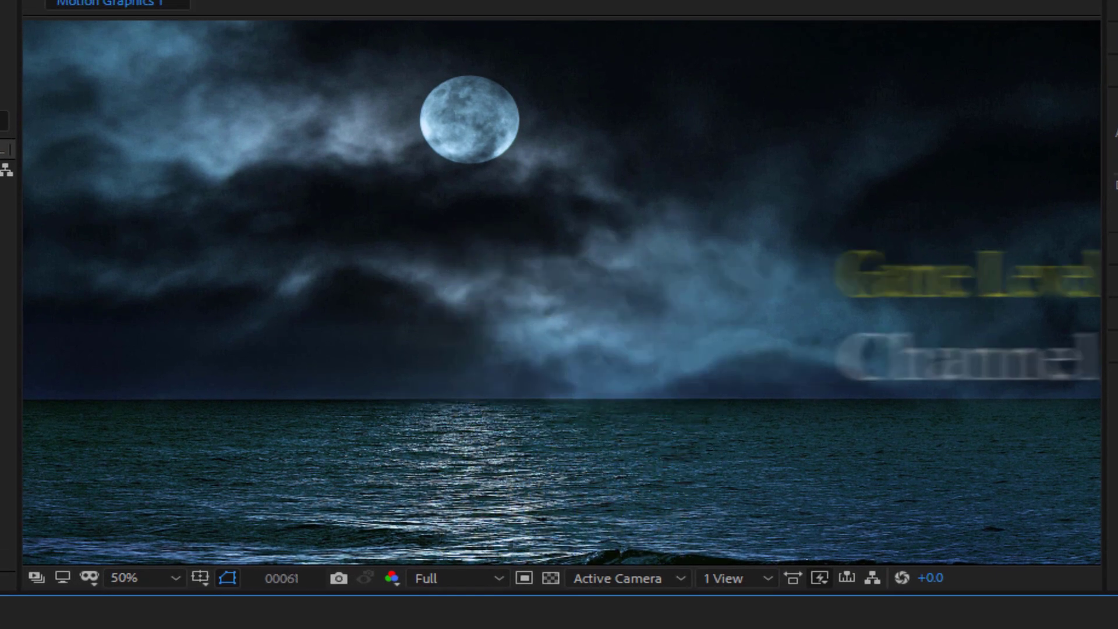
pyautogui.press('space')
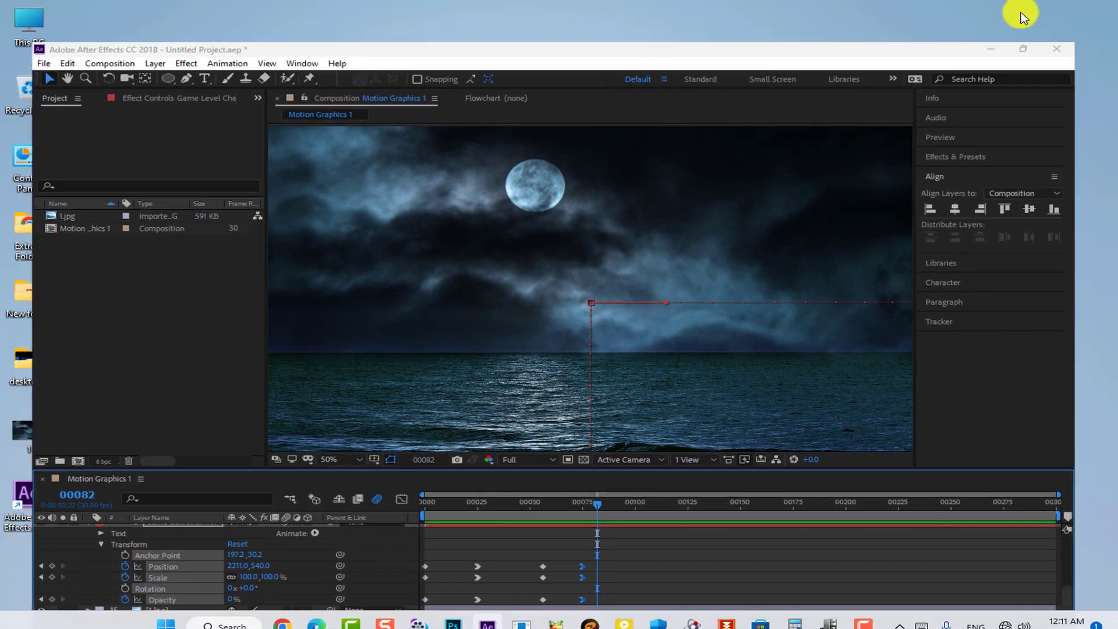